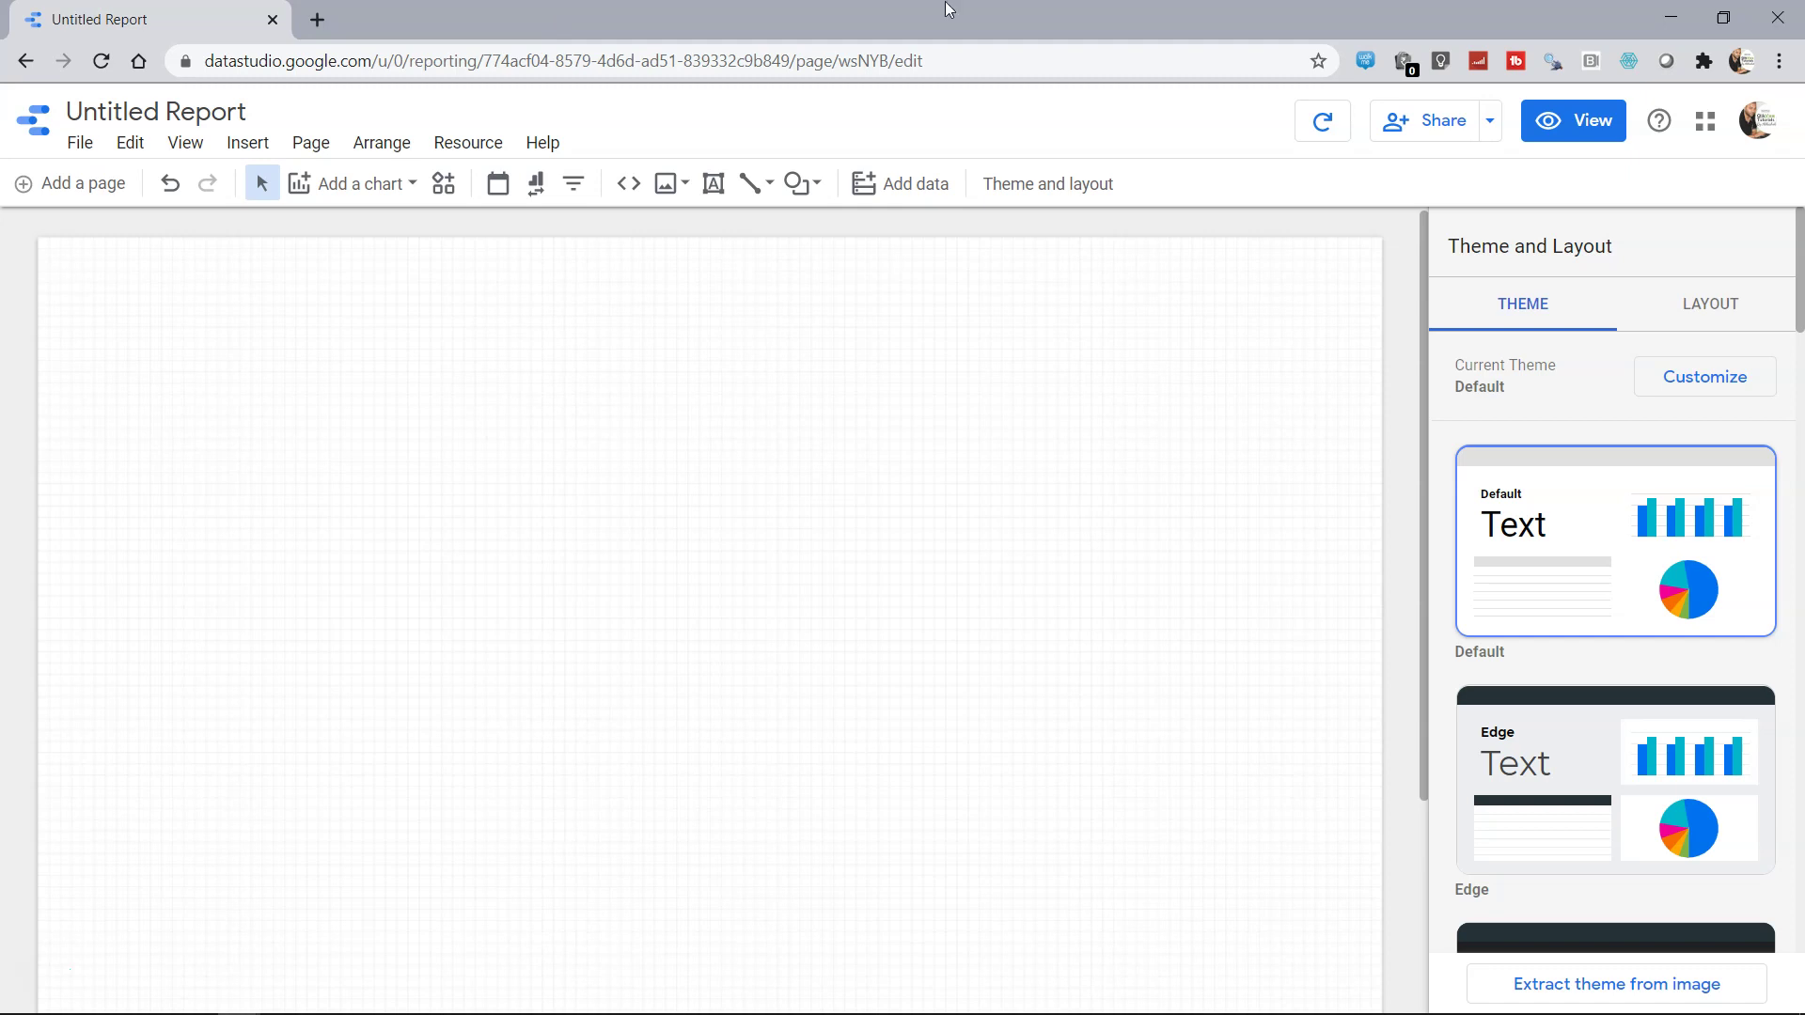
Bring up the Add data to report panel to reach My data sources
click(909, 183)
Find Sample - Superstore Sales - Orders under My data sources and add it to the report
click(284, 435)
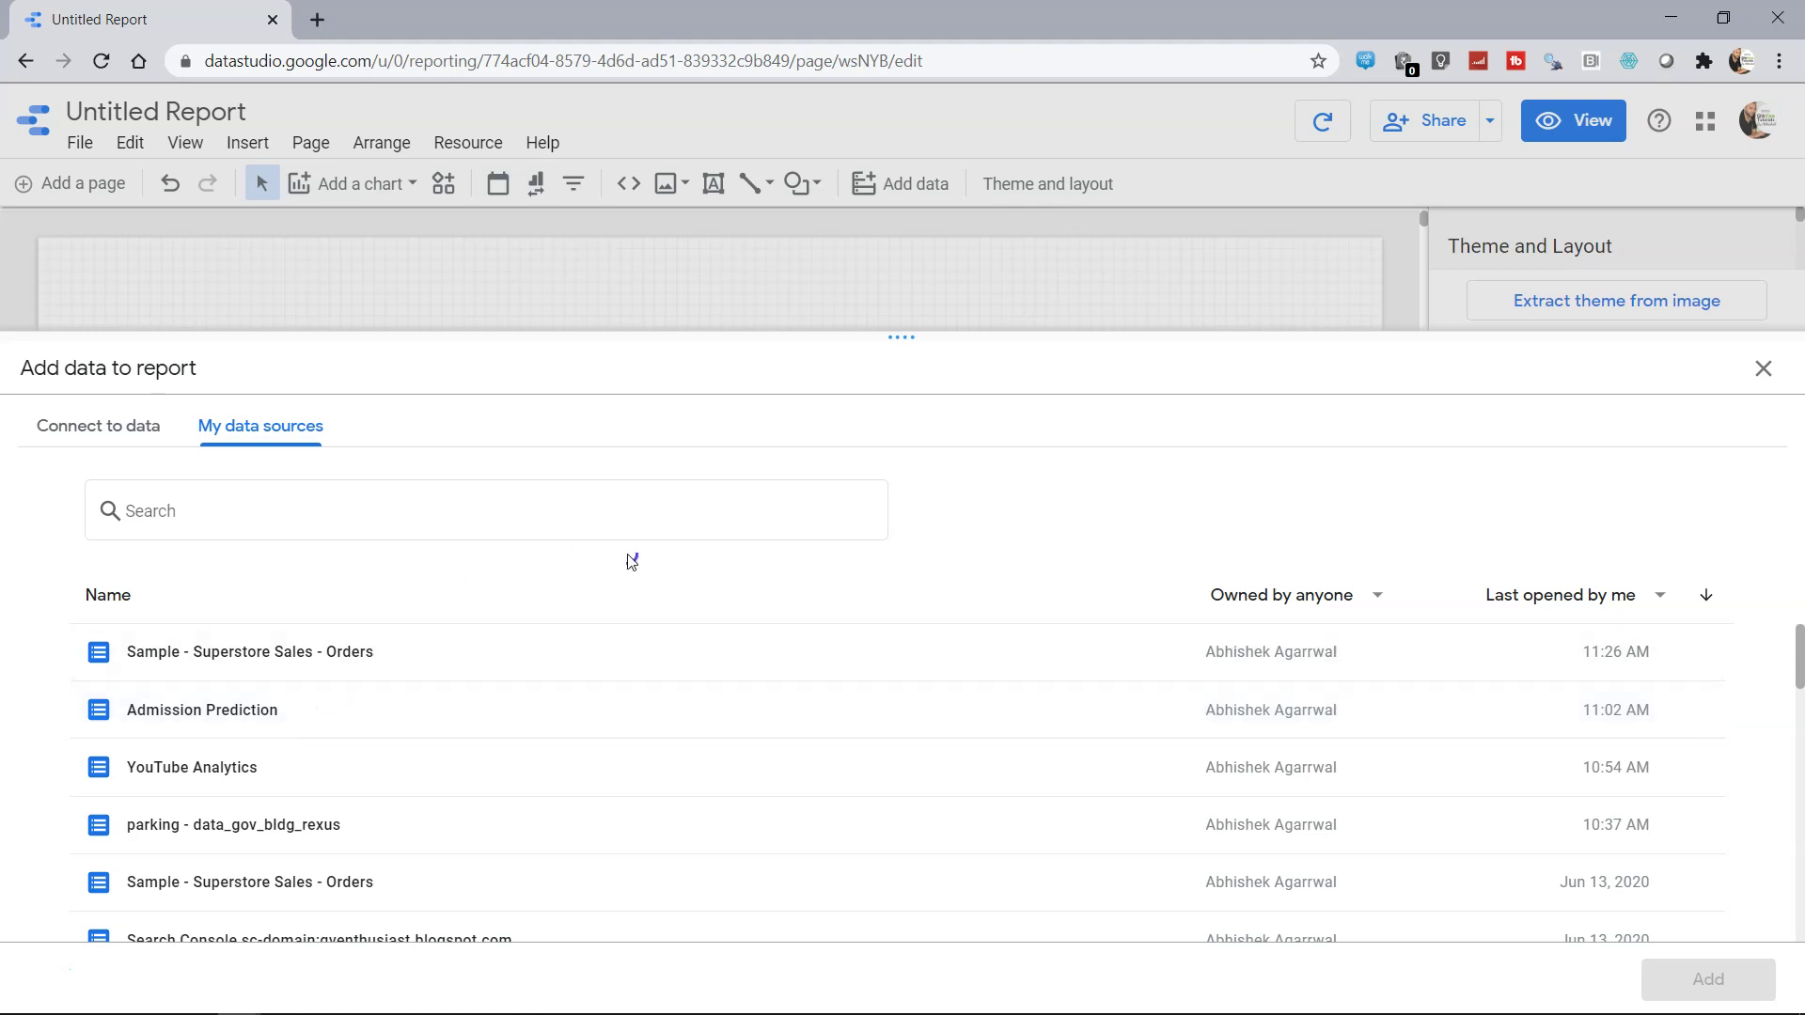
click(775, 507)
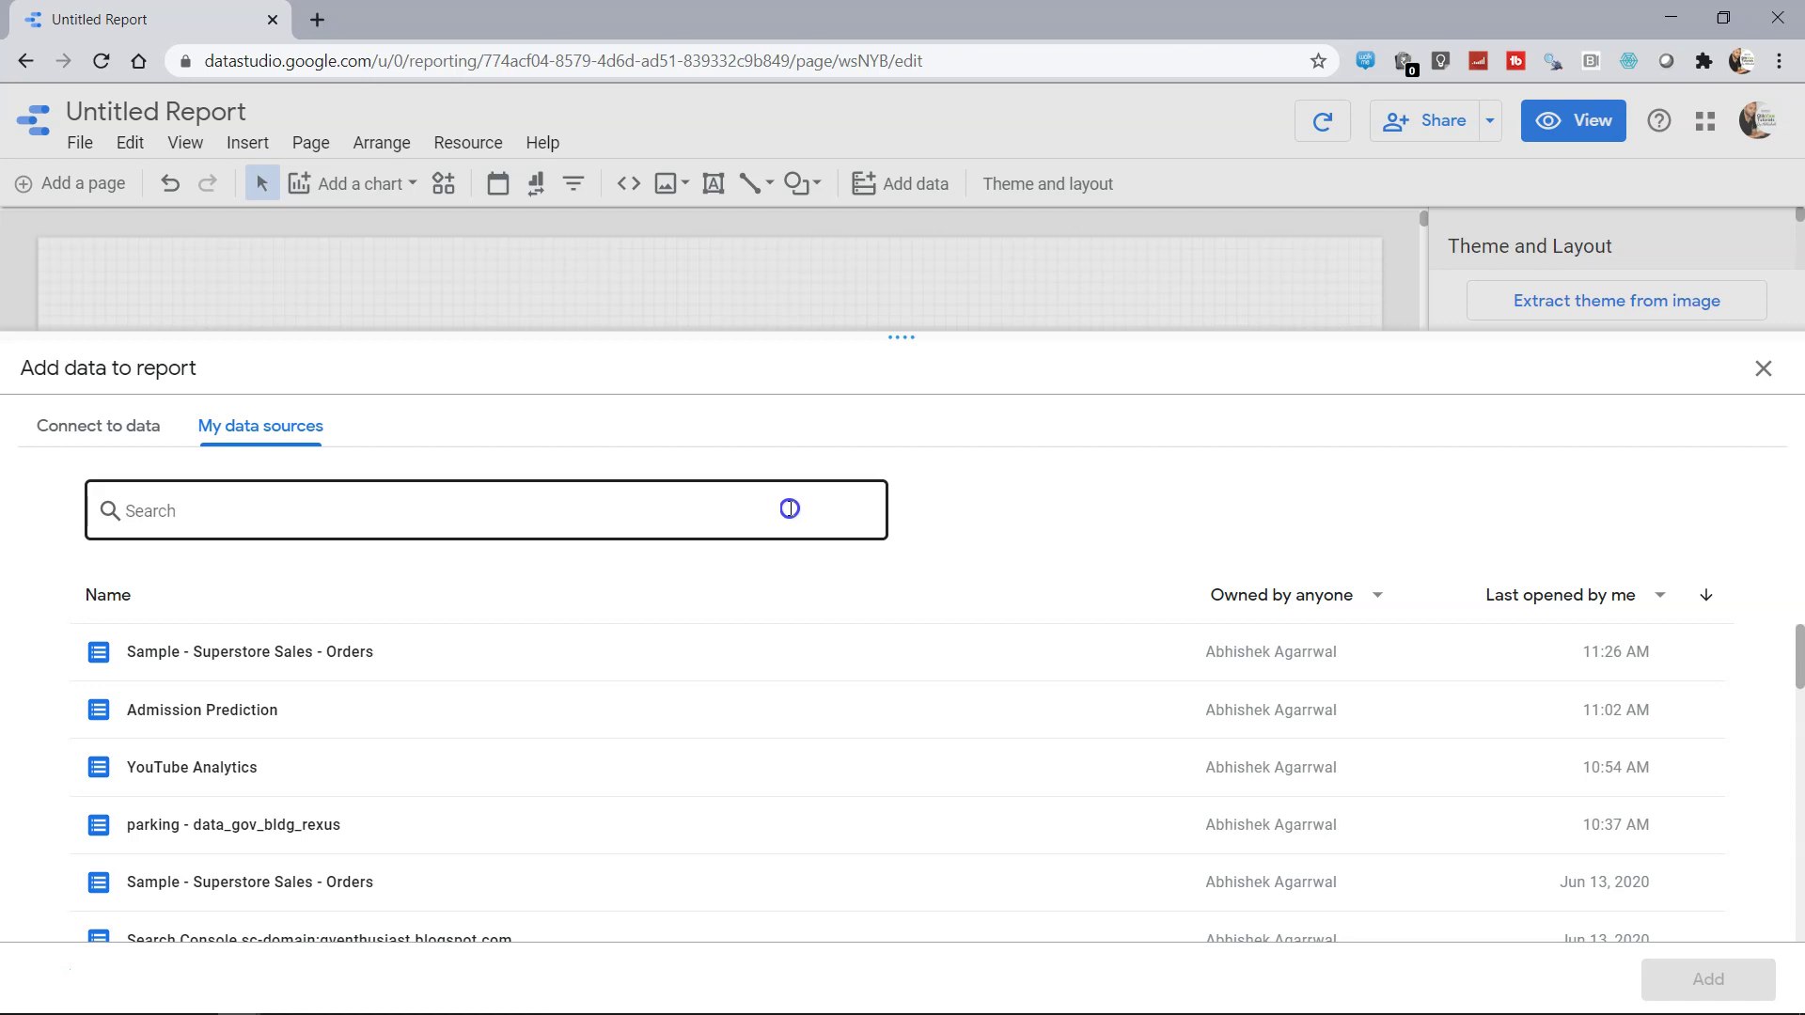
click(319, 670)
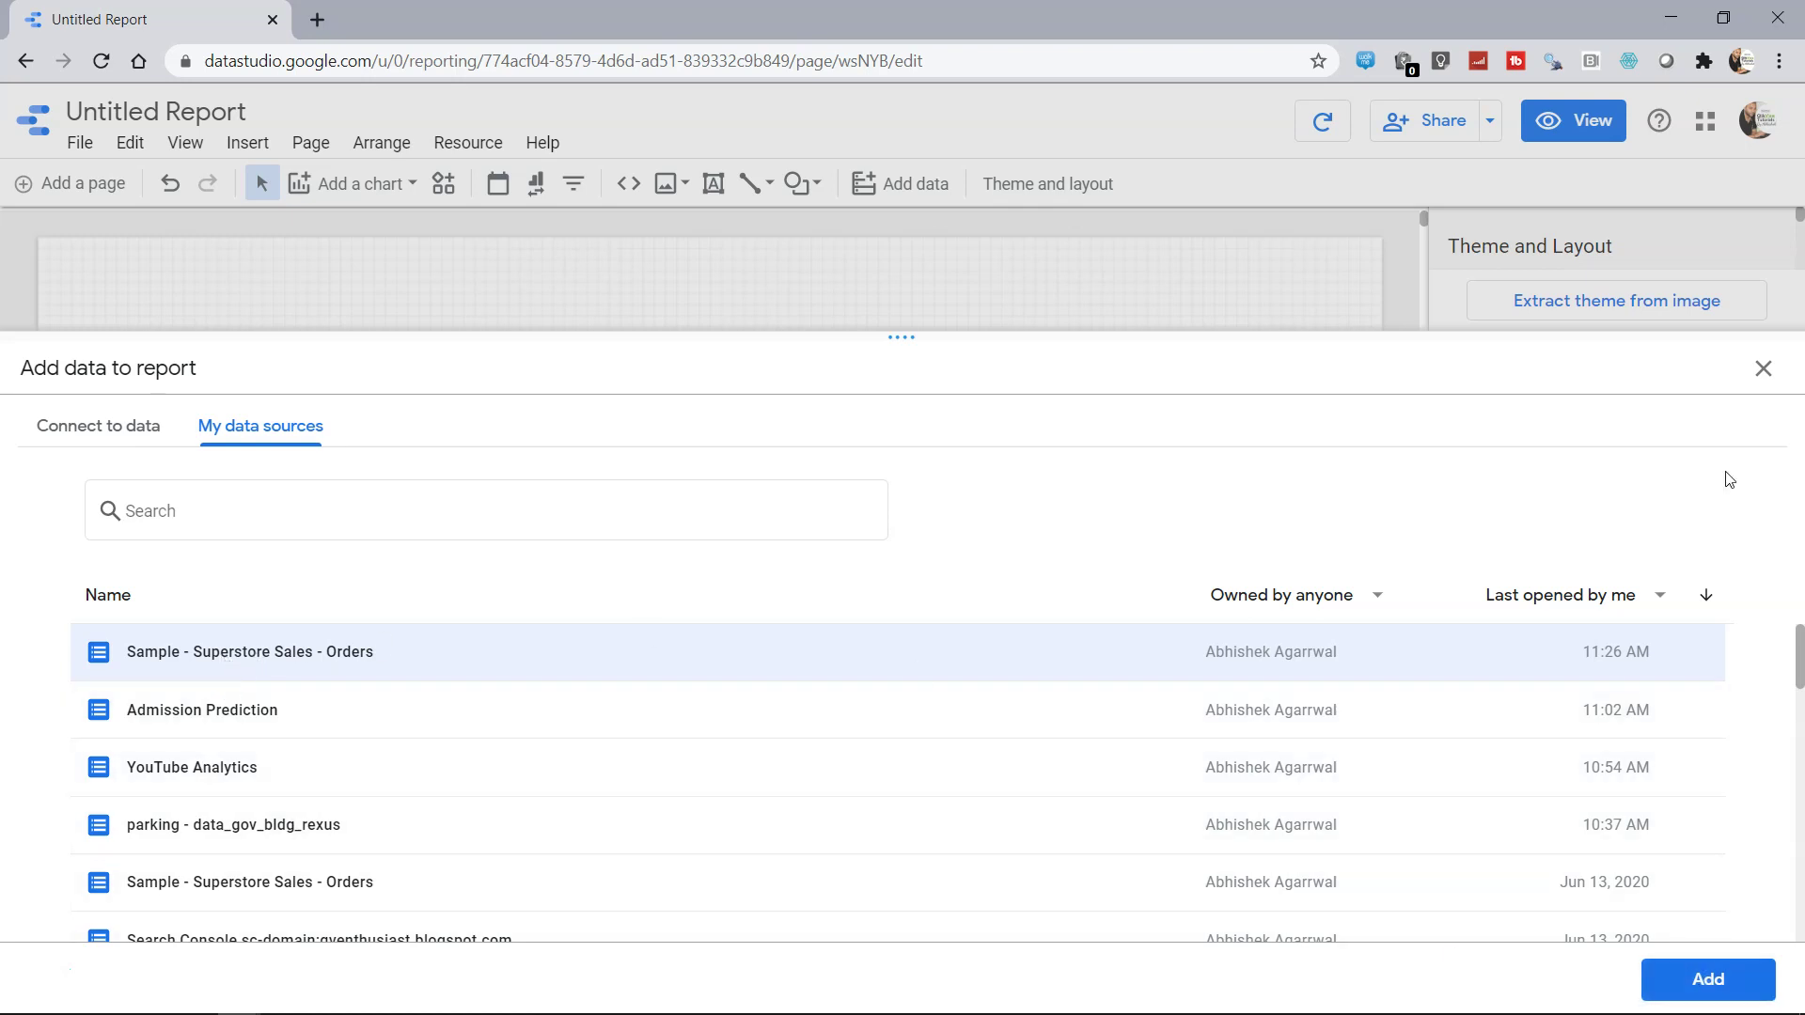
click(1764, 367)
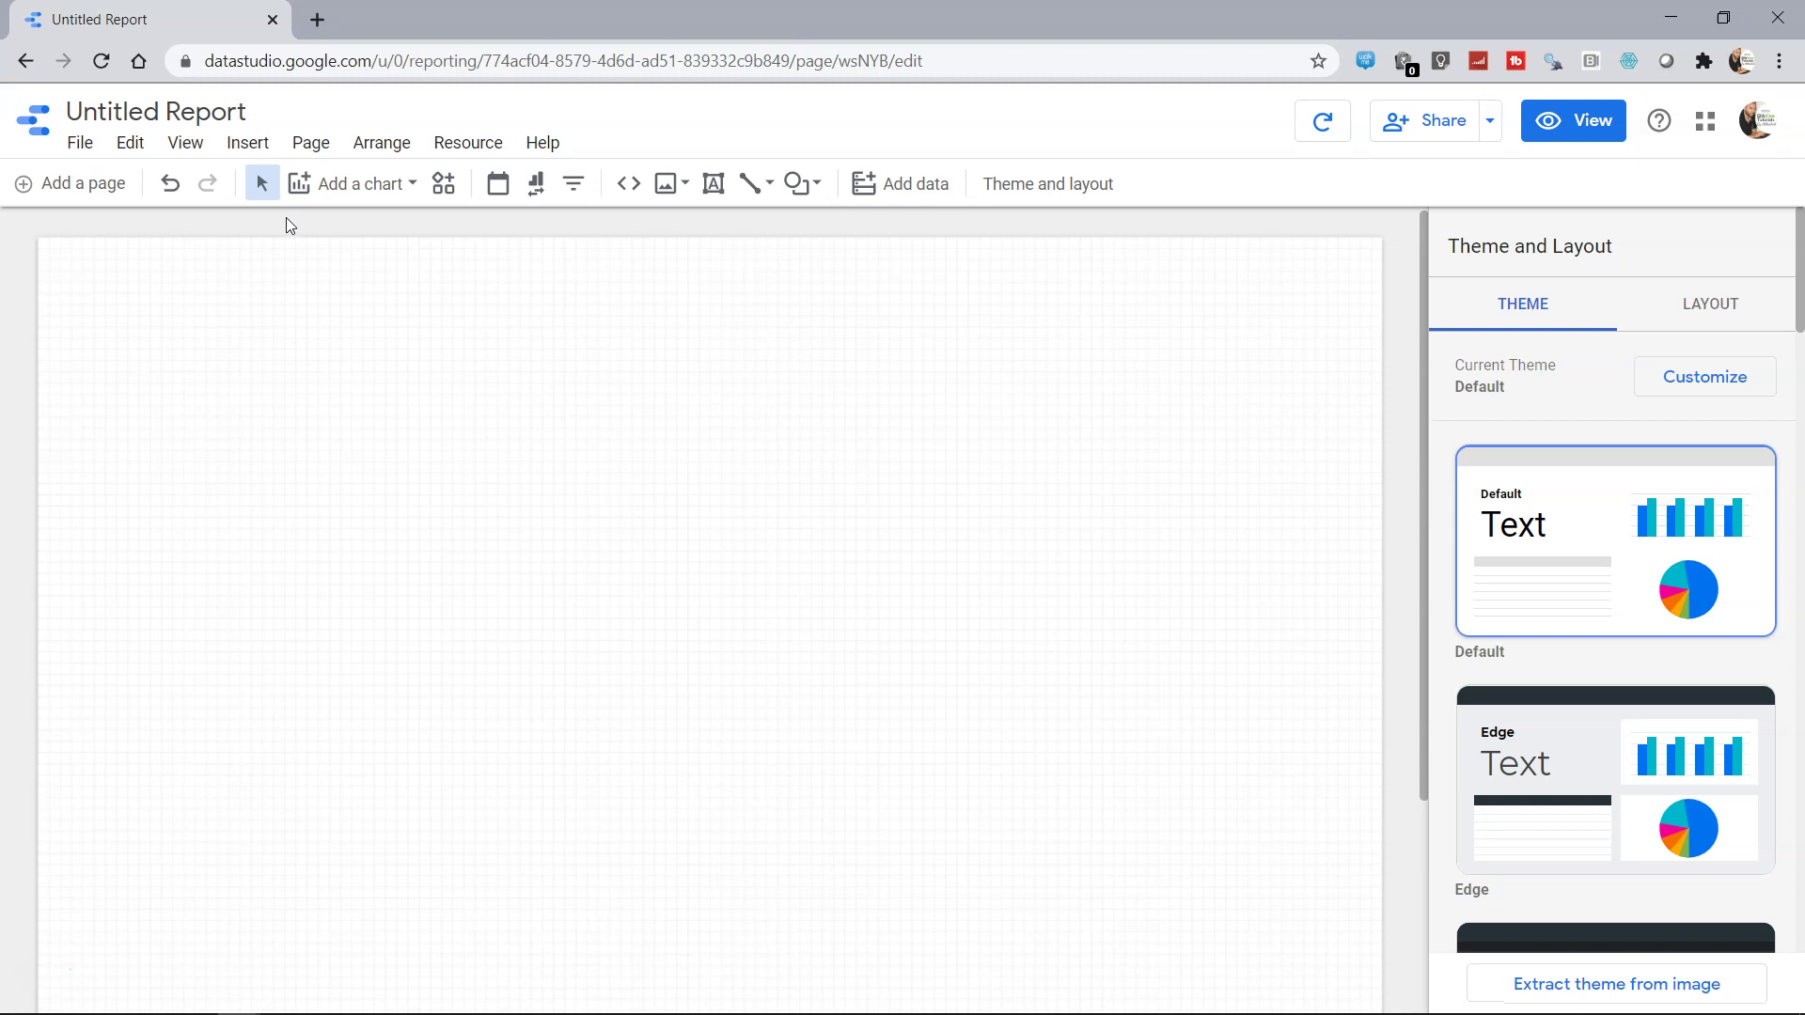
Insert a table onto the report canvas
click(375, 185)
click(325, 259)
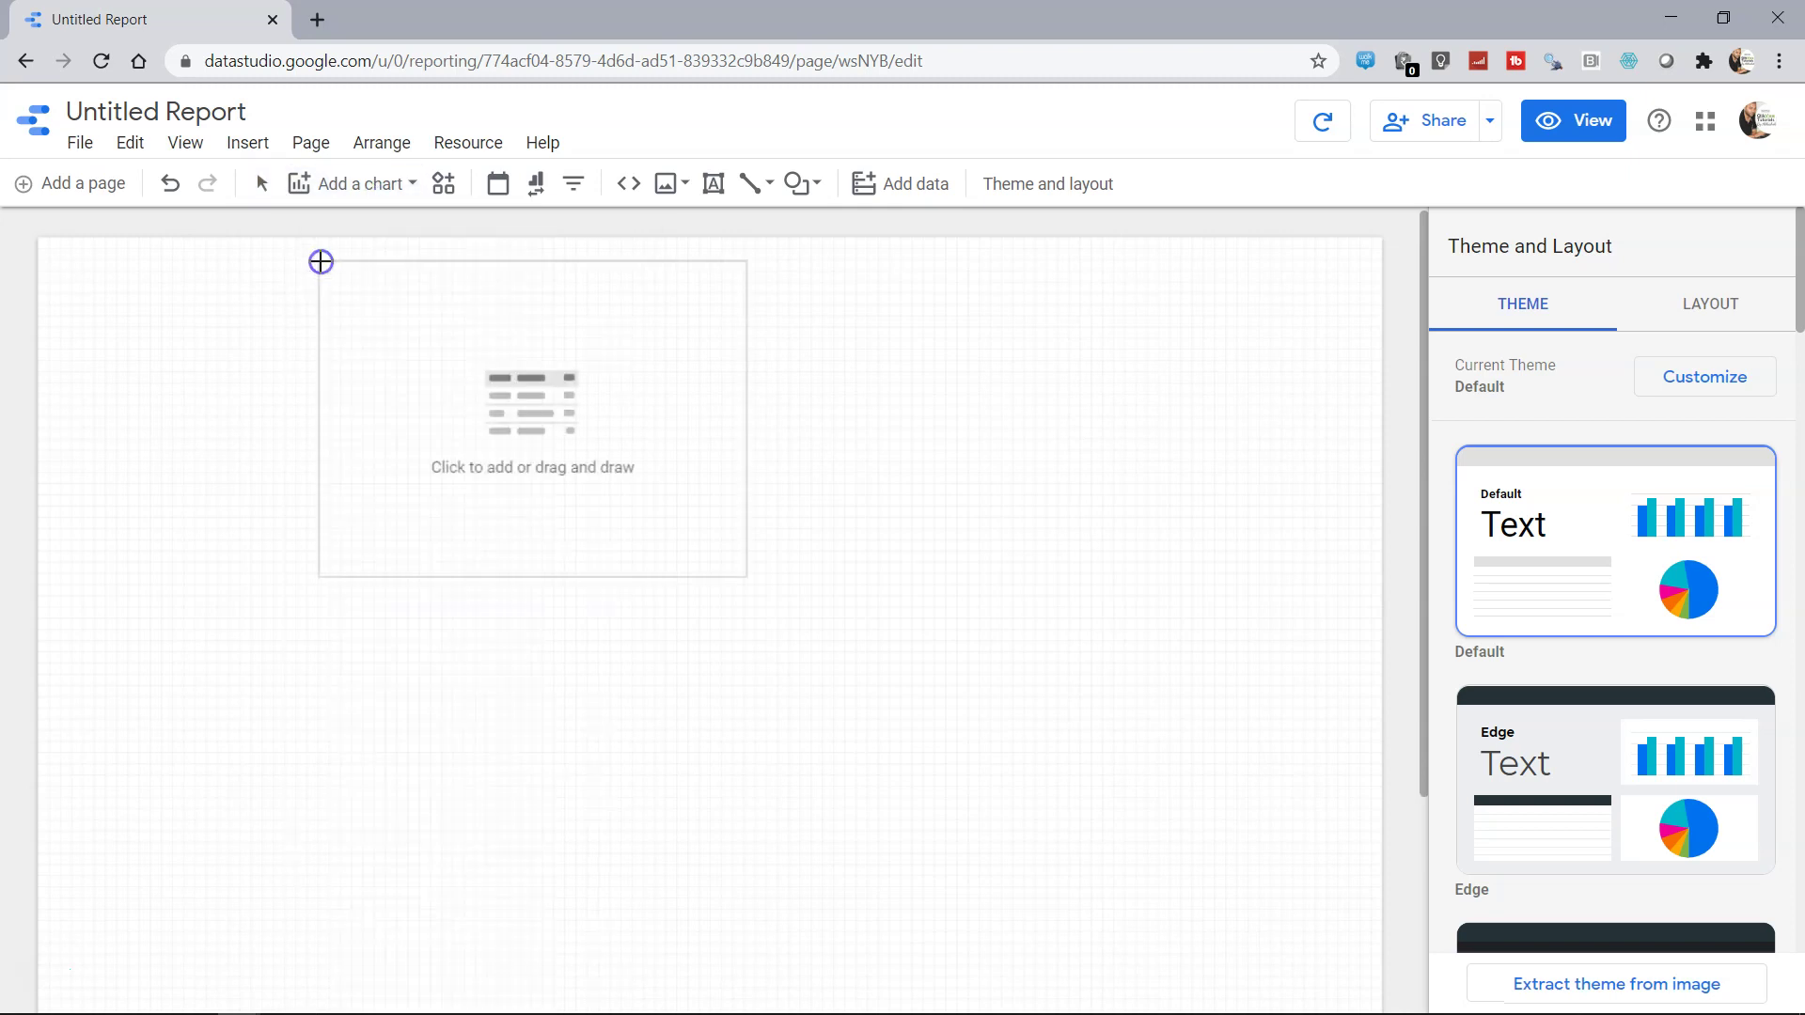
click(212, 336)
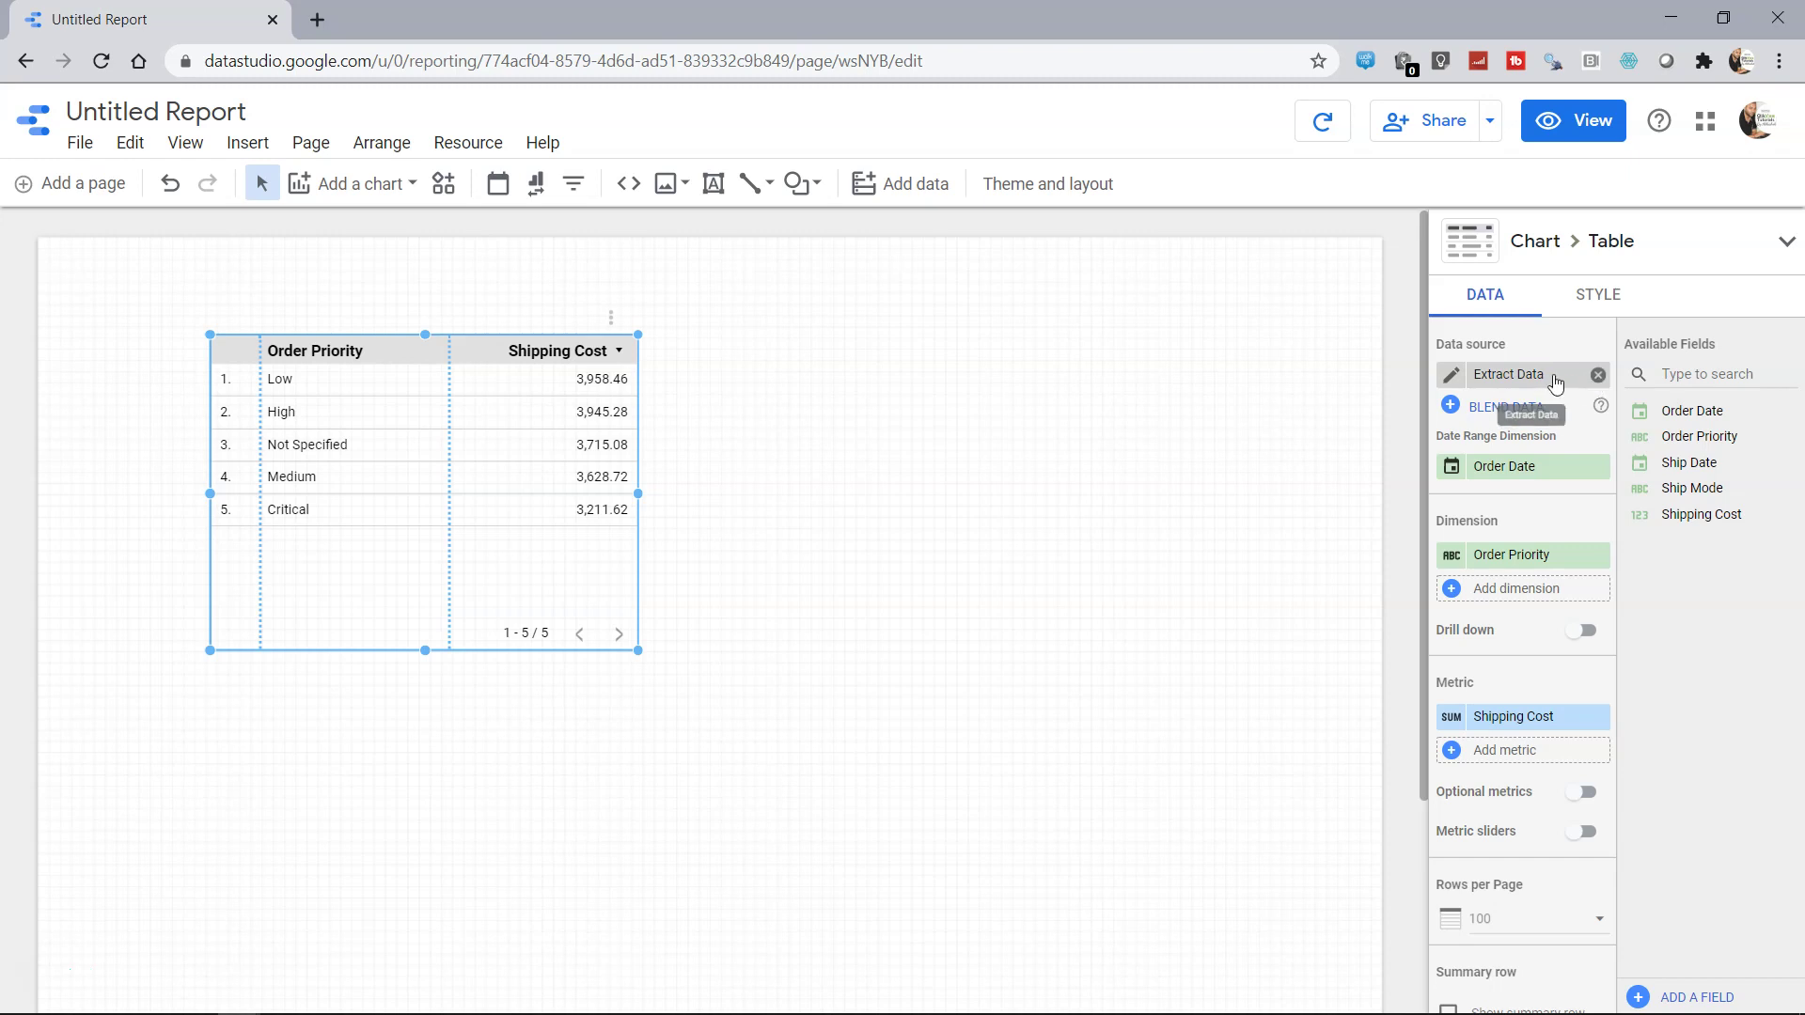
Switch the table's data source to Sample - Superstore Sales - Orders and open its field editor
click(1546, 375)
click(1502, 461)
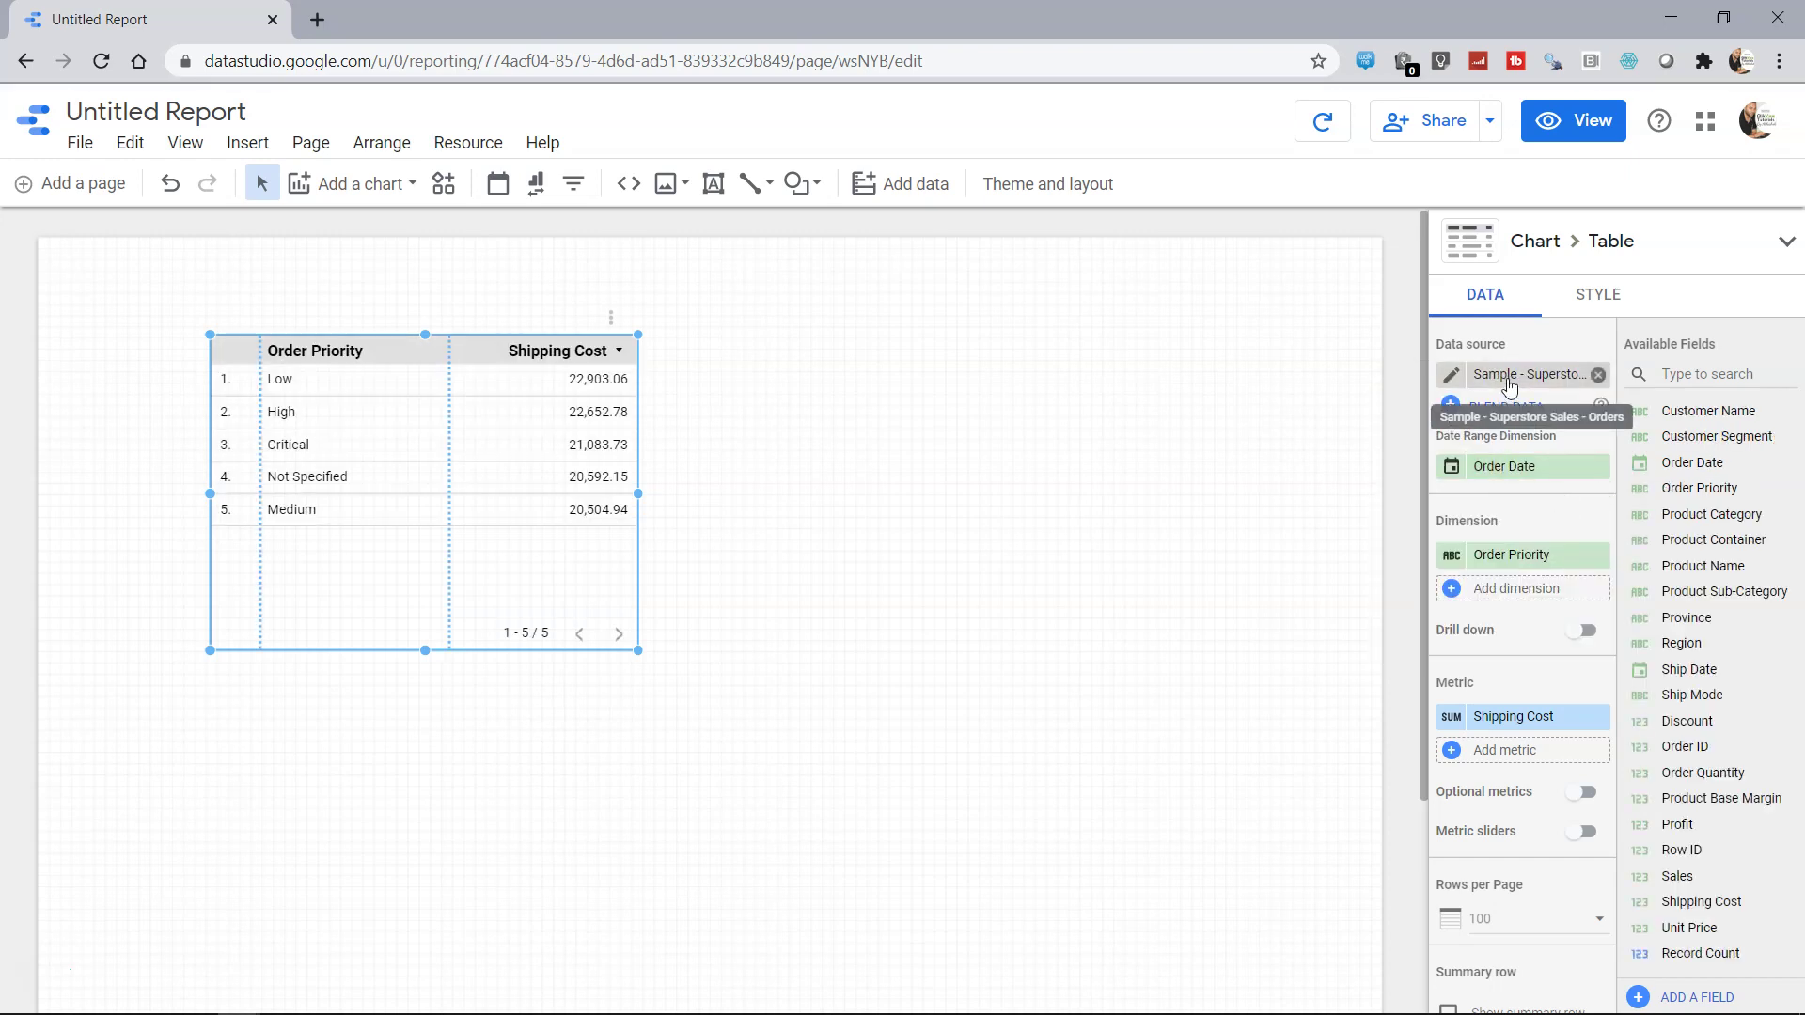
click(1453, 375)
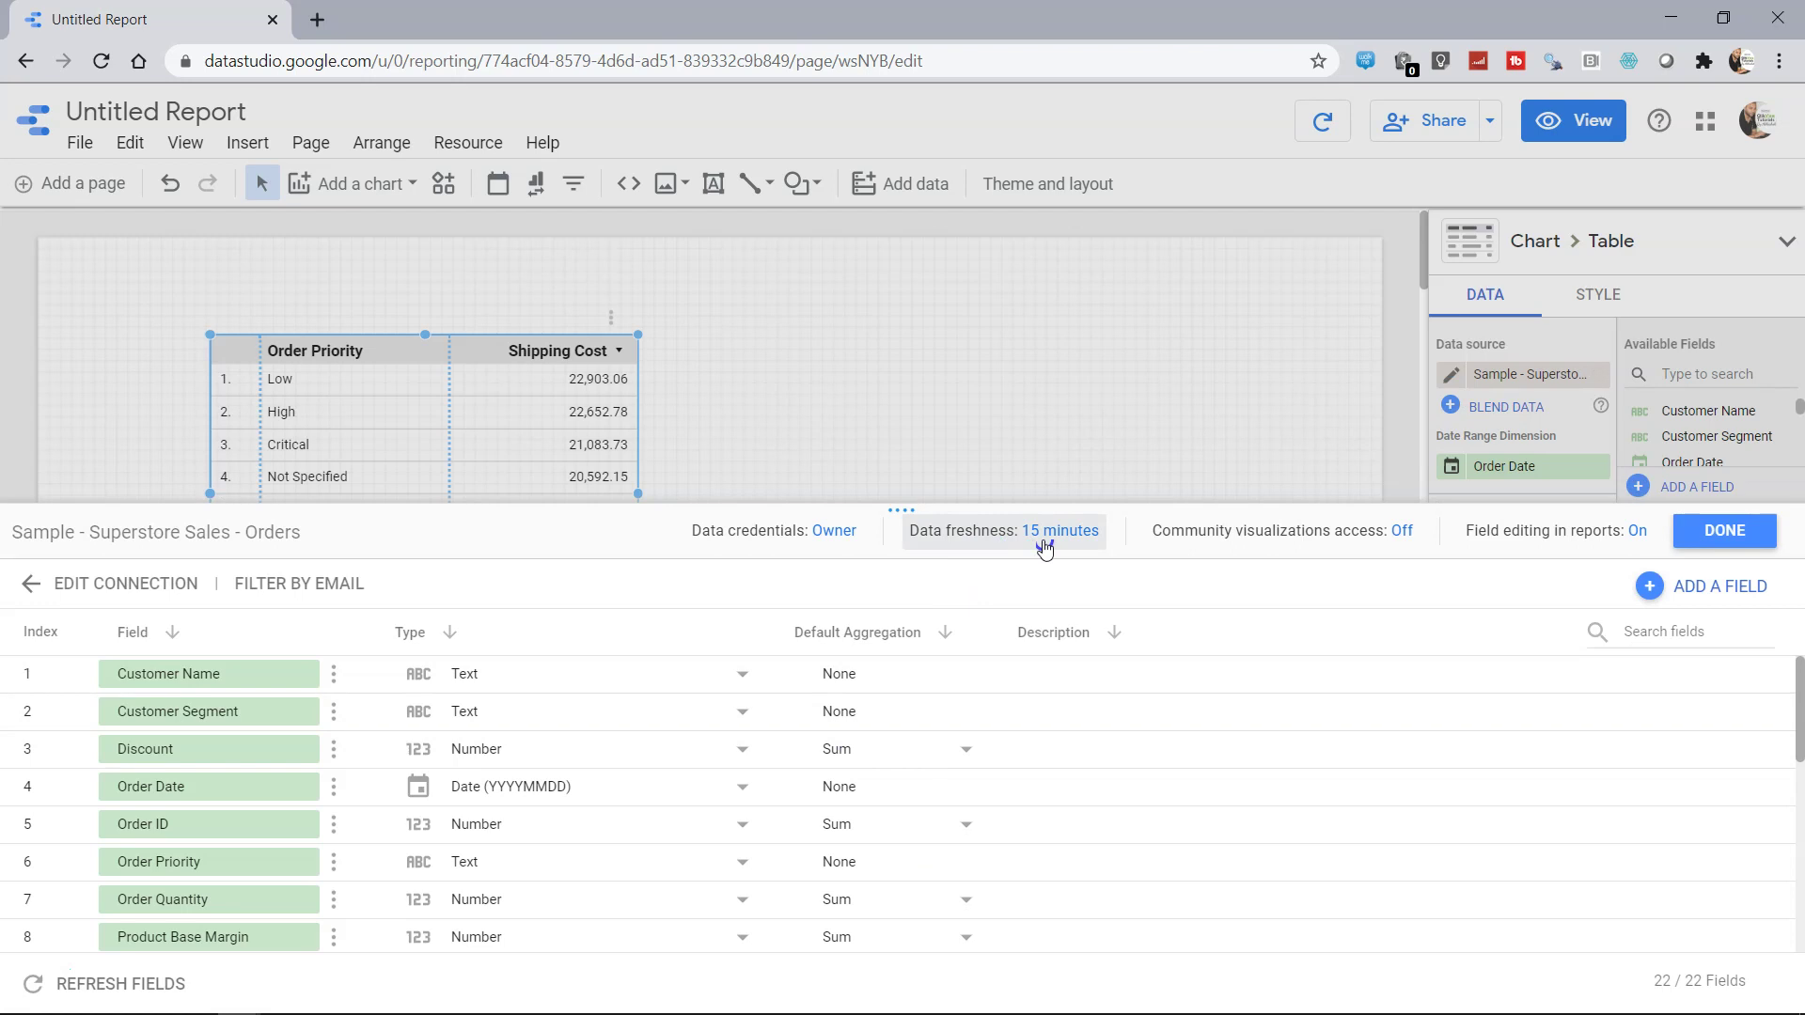
Review the source's field list and connection settings, then return to the report
scroll(858, 729, down, 5)
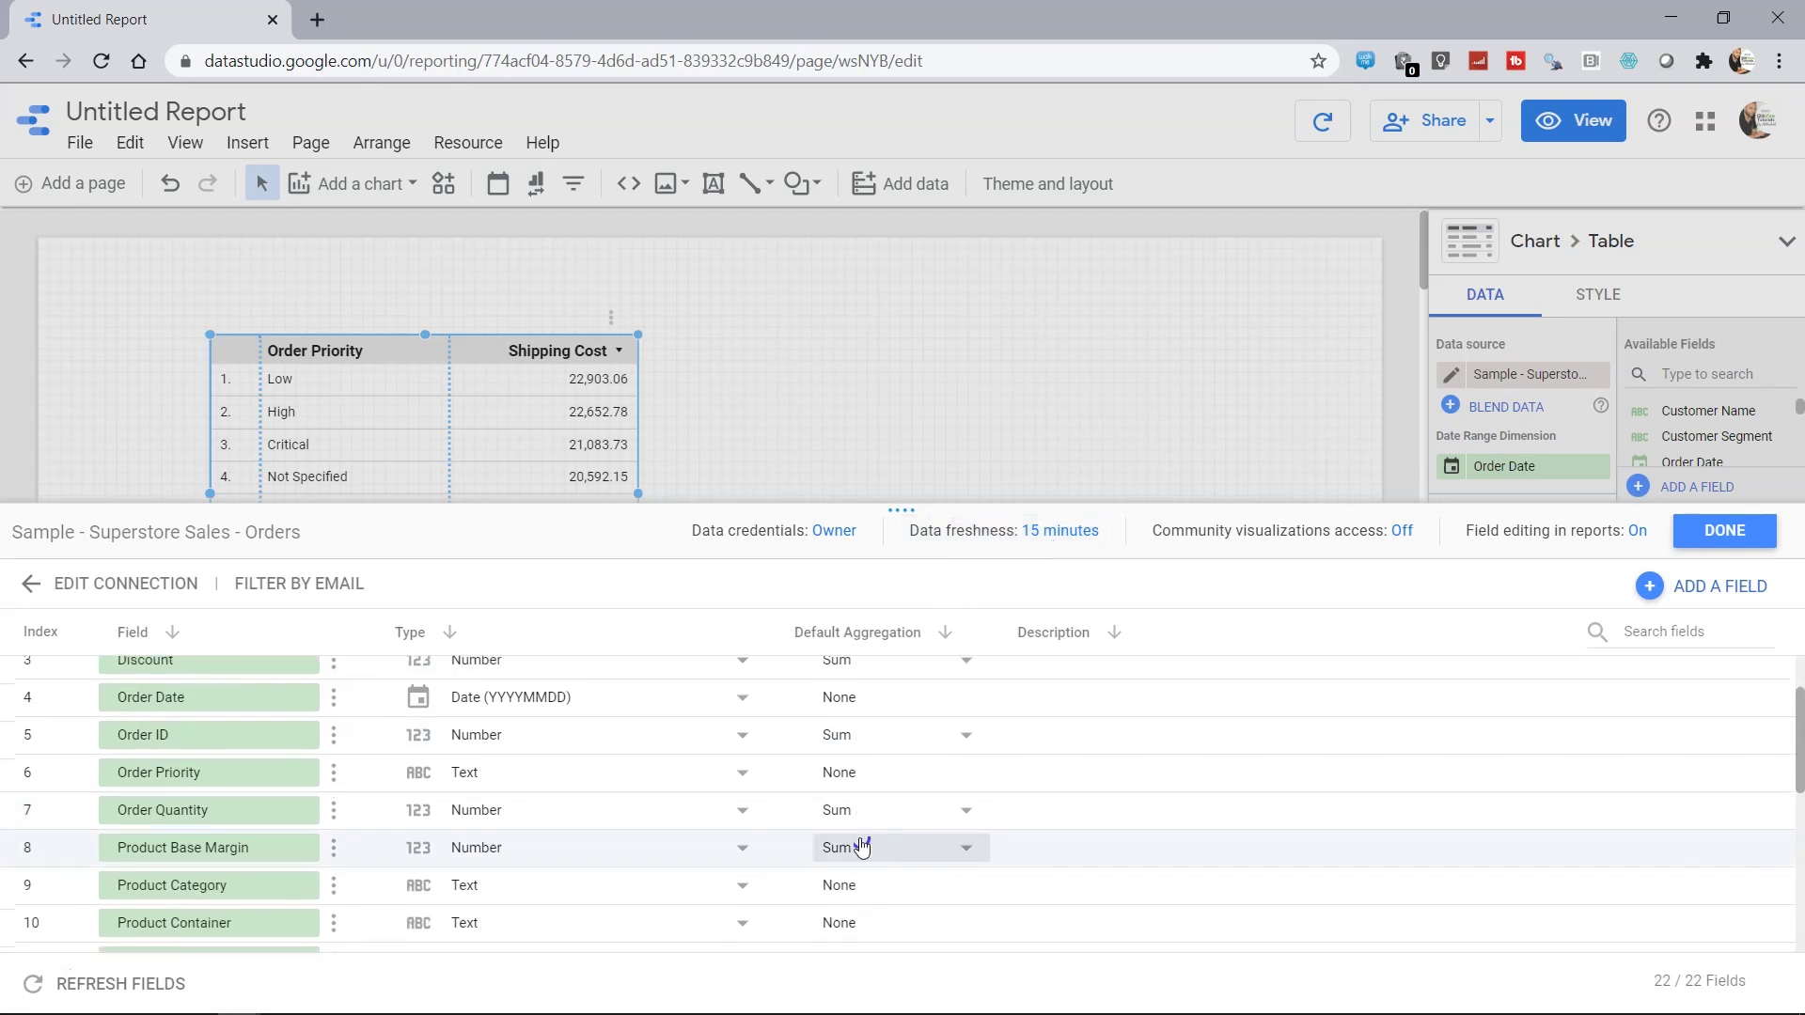
scroll(862, 843, up, 5)
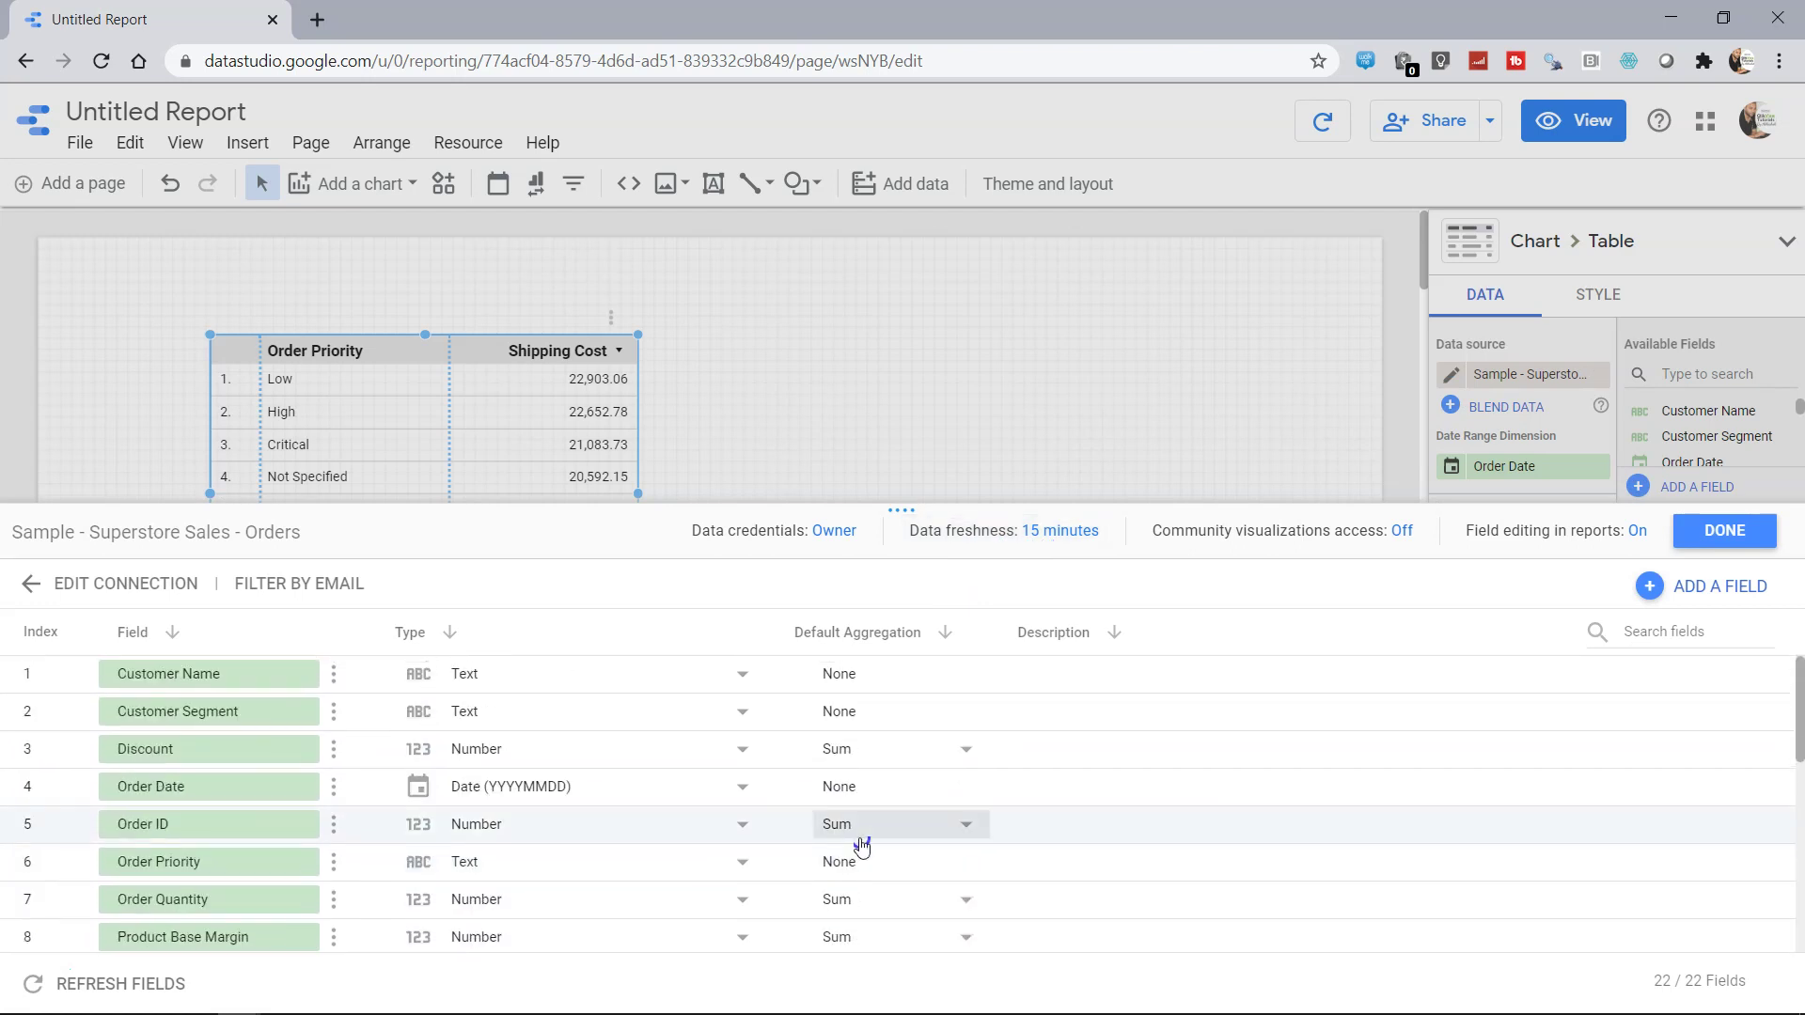
click(31, 588)
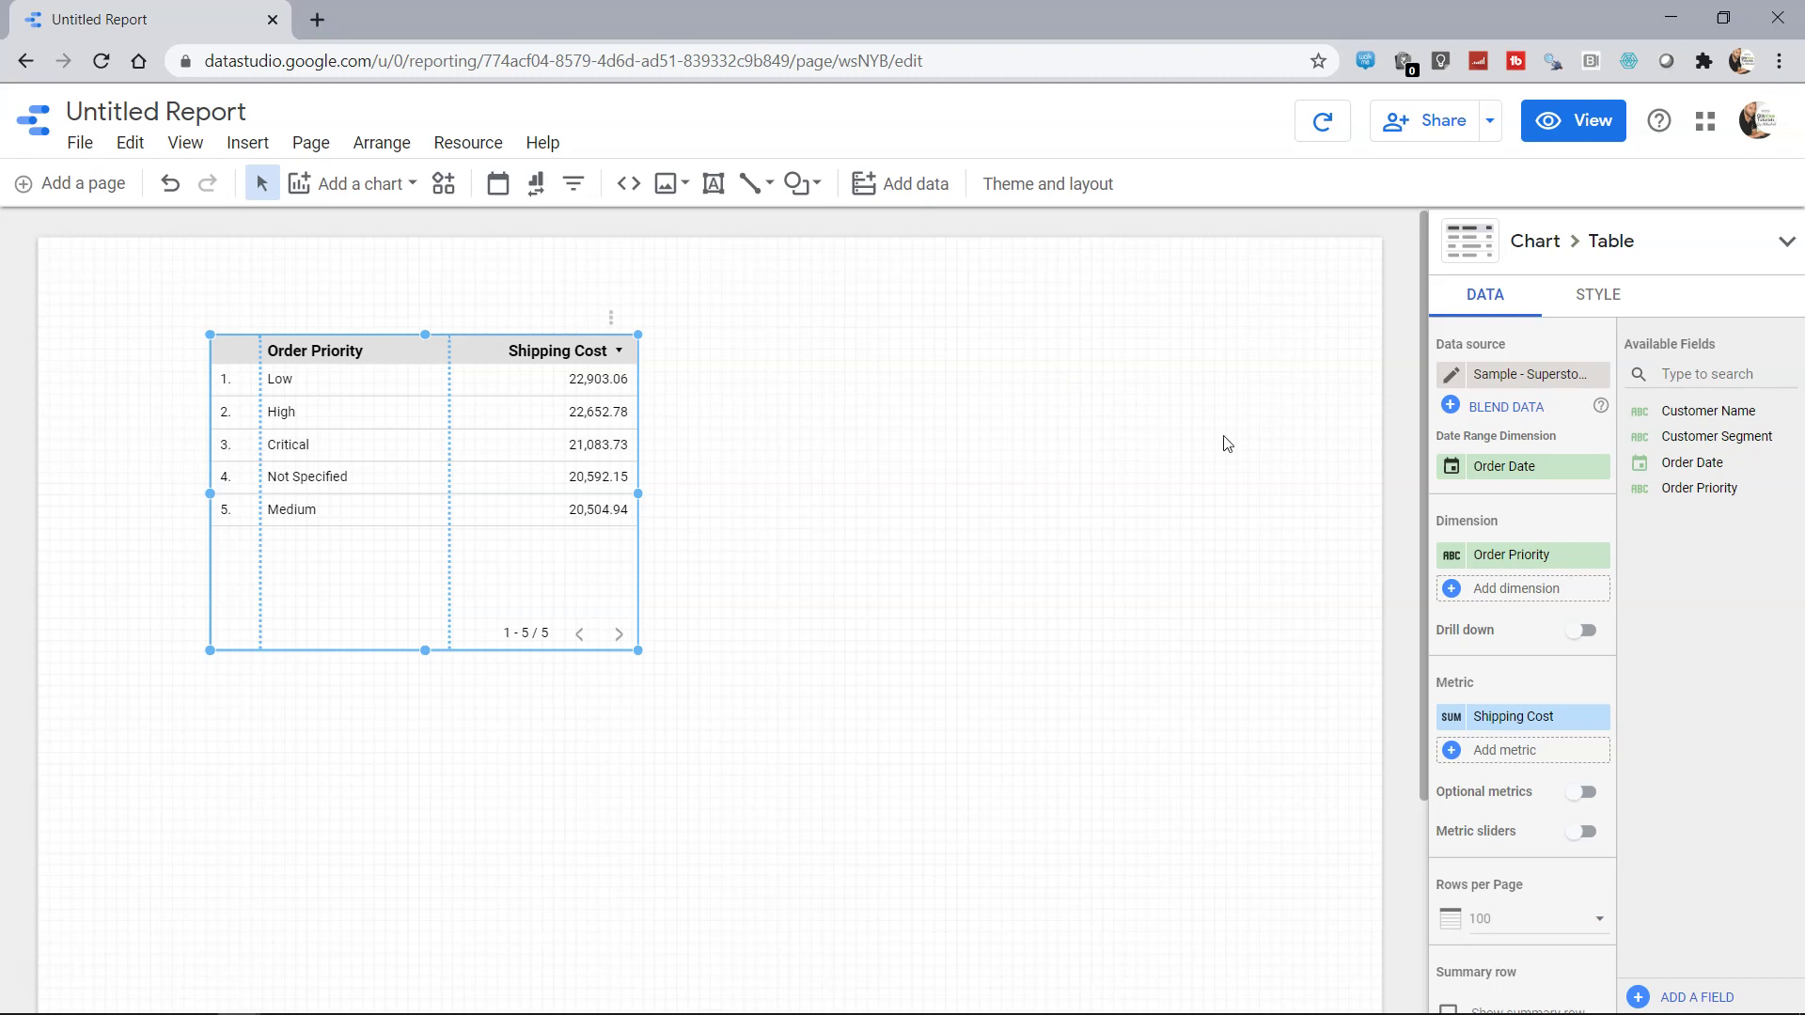
Start a new data source with the Extract Data connector from the Add data panel
click(901, 184)
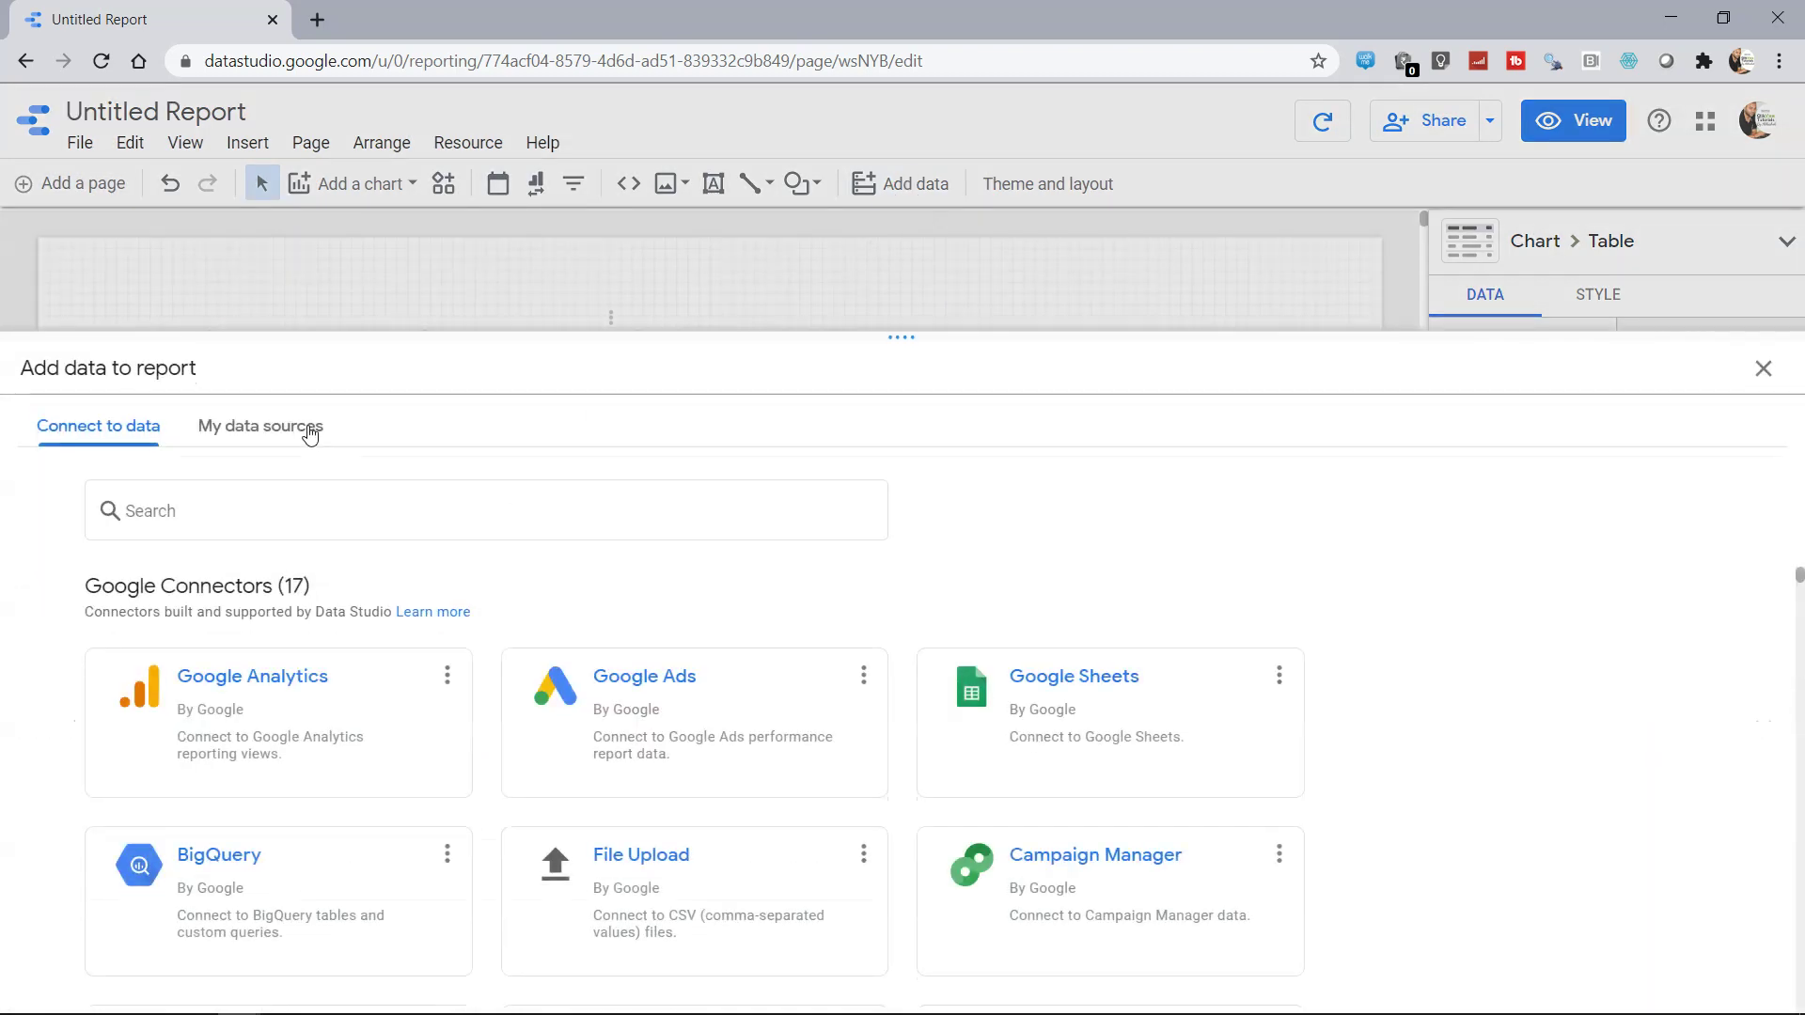
scroll(238, 778, down, 5)
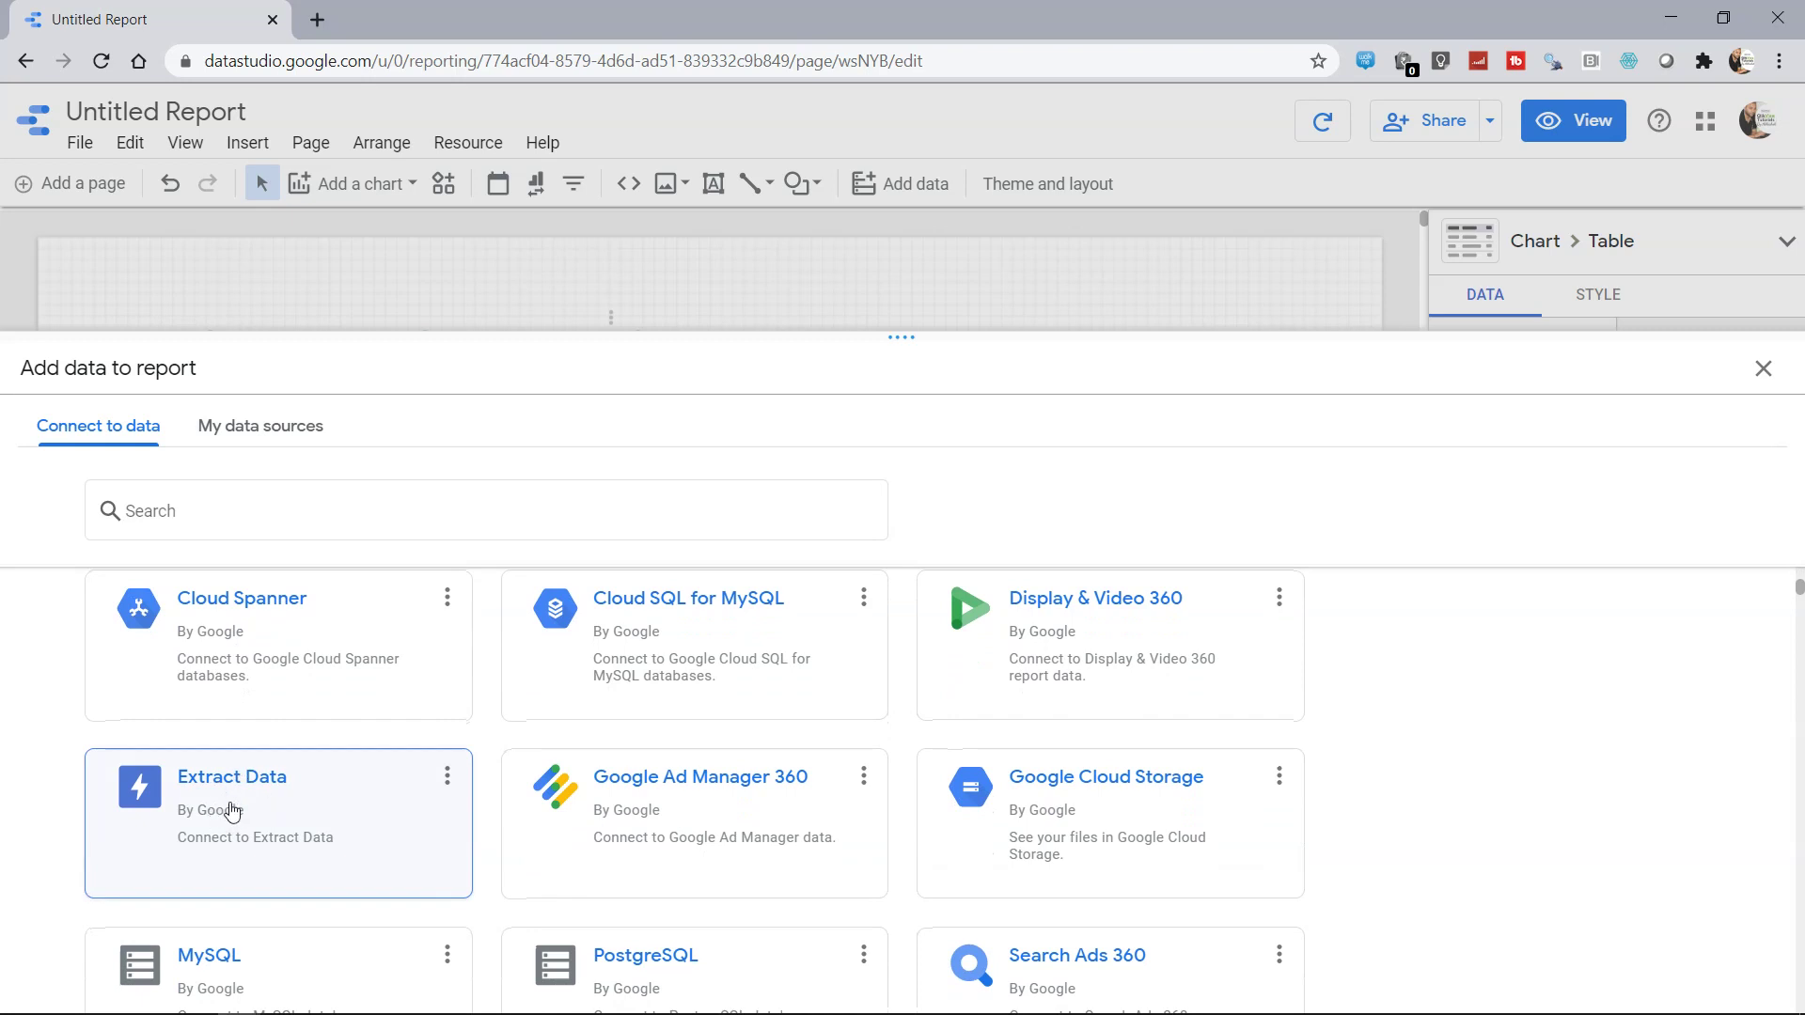
click(232, 810)
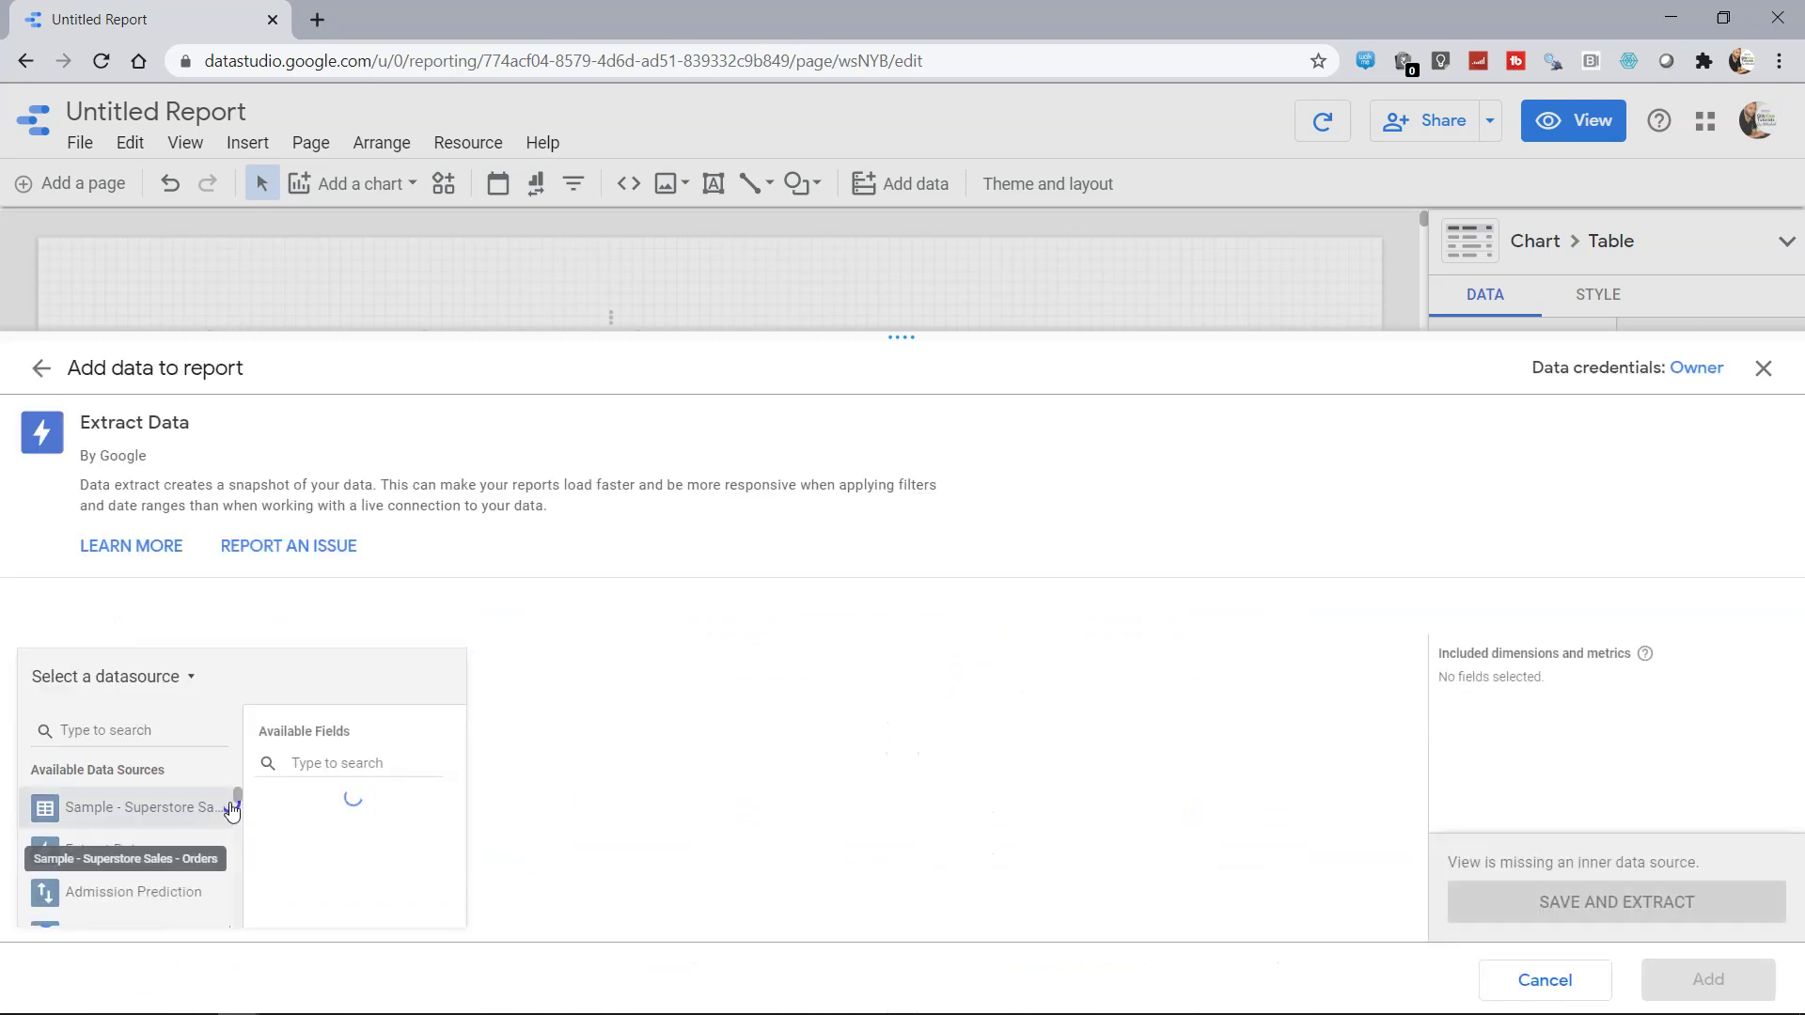
Base the extract on Sample - Superstore Sales - Orders with Order Date and Order Priority dimensions
click(147, 811)
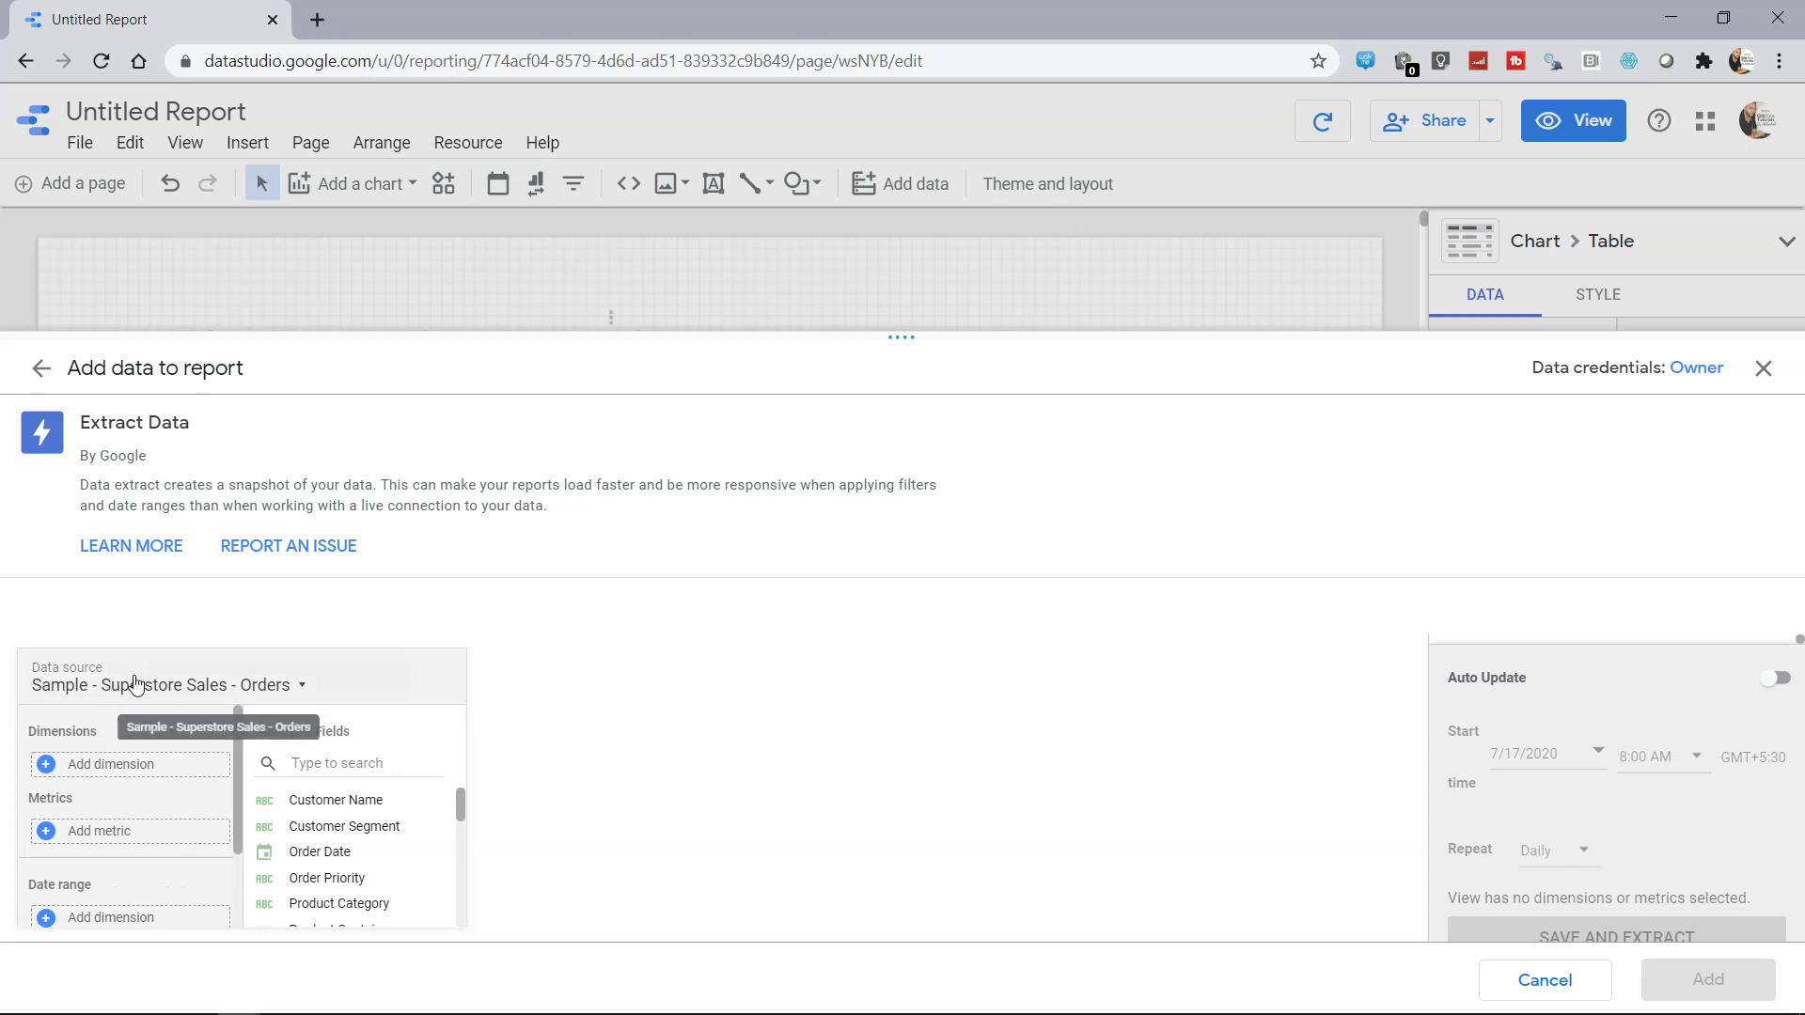
click(52, 763)
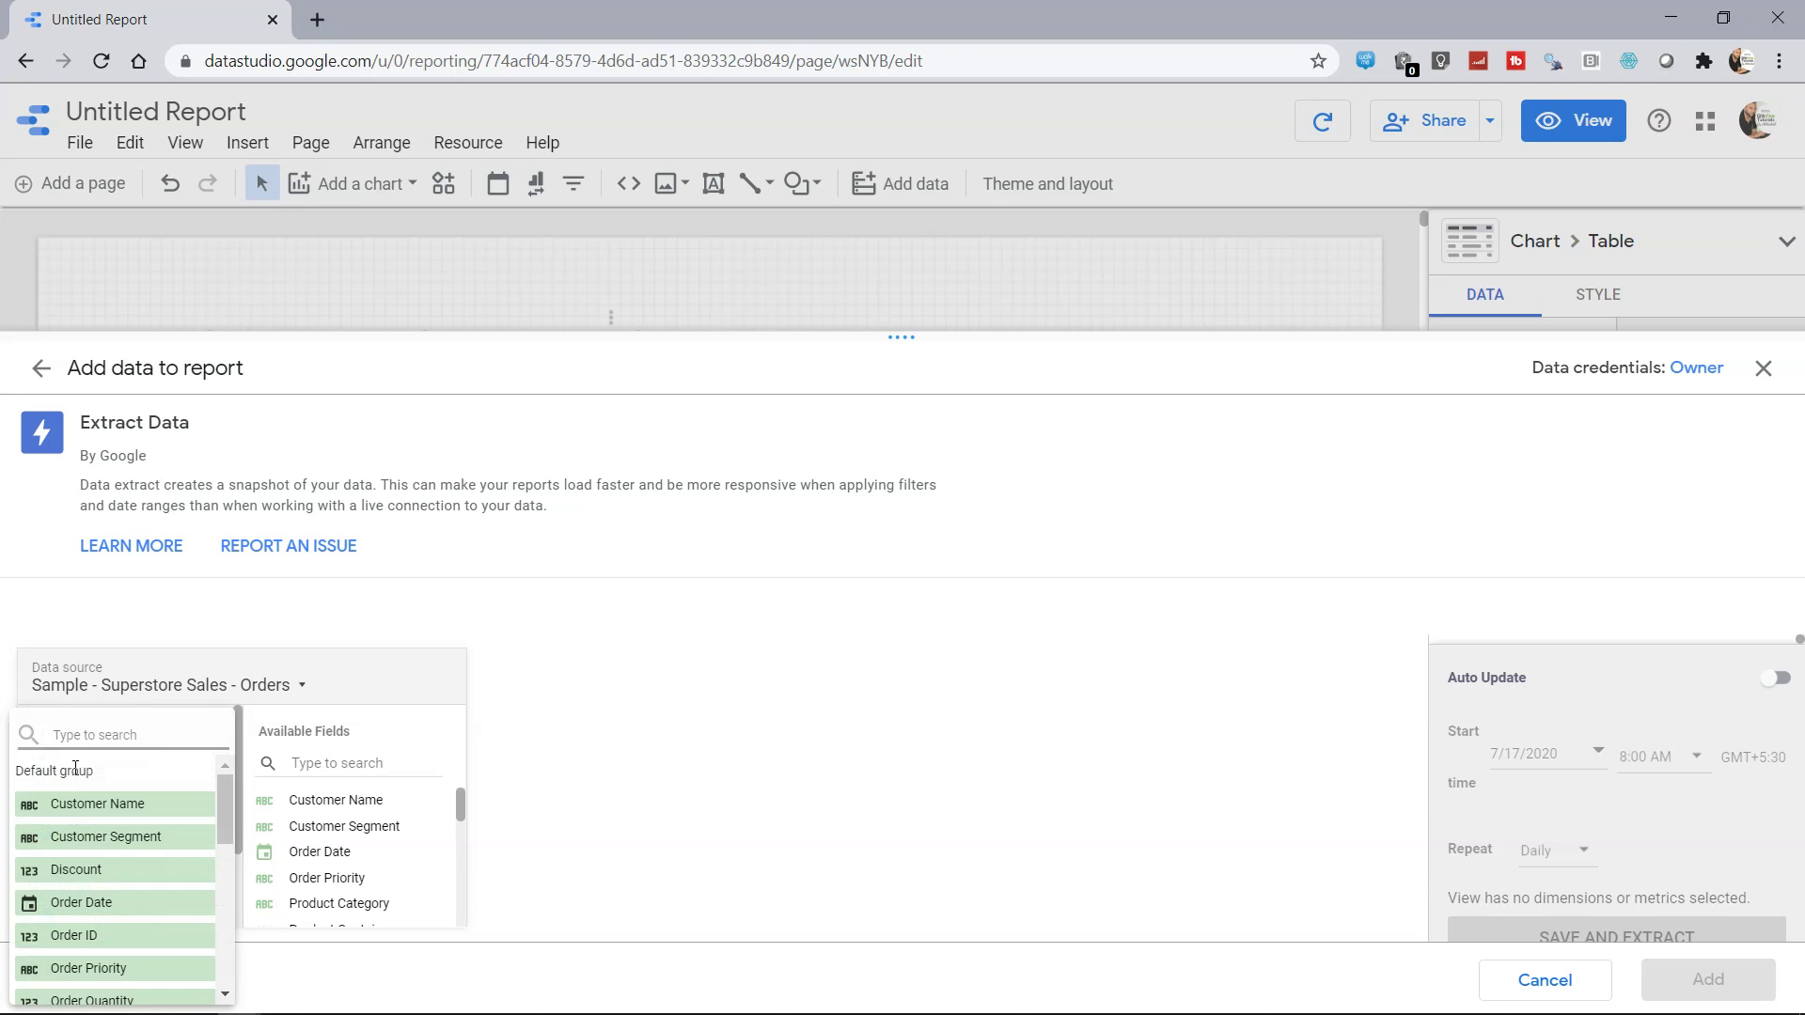
click(112, 907)
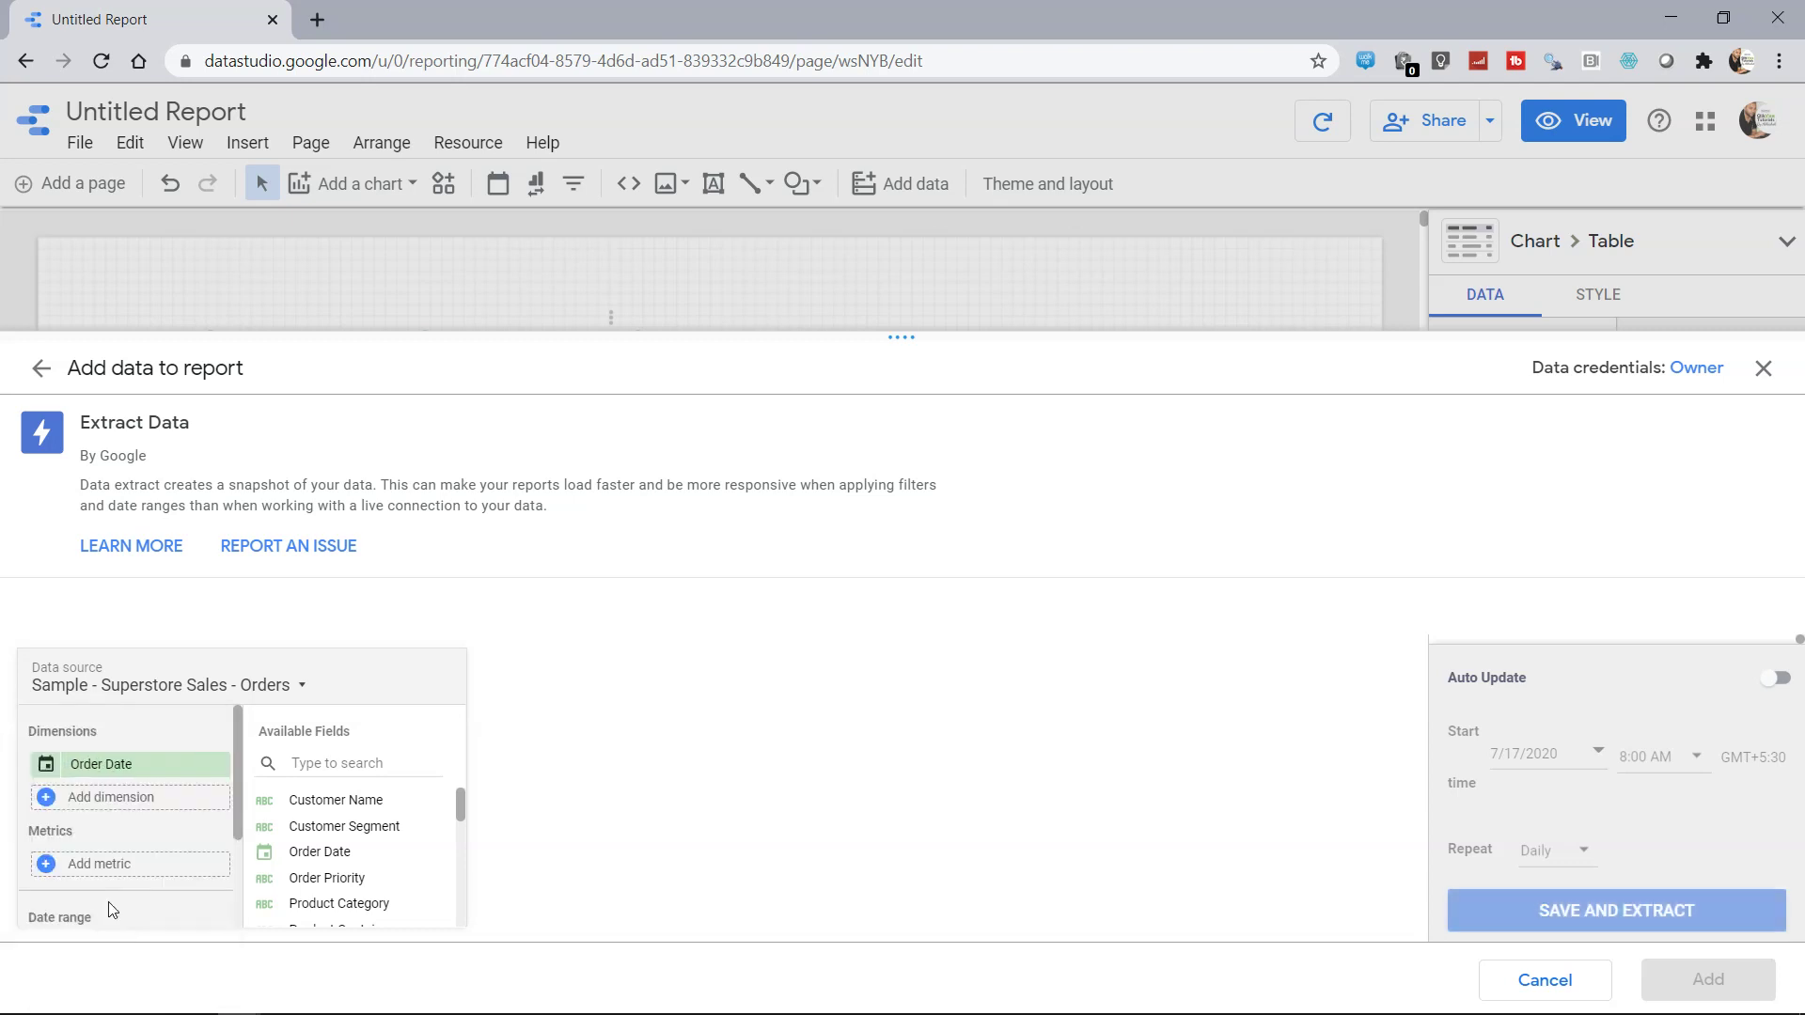
click(64, 798)
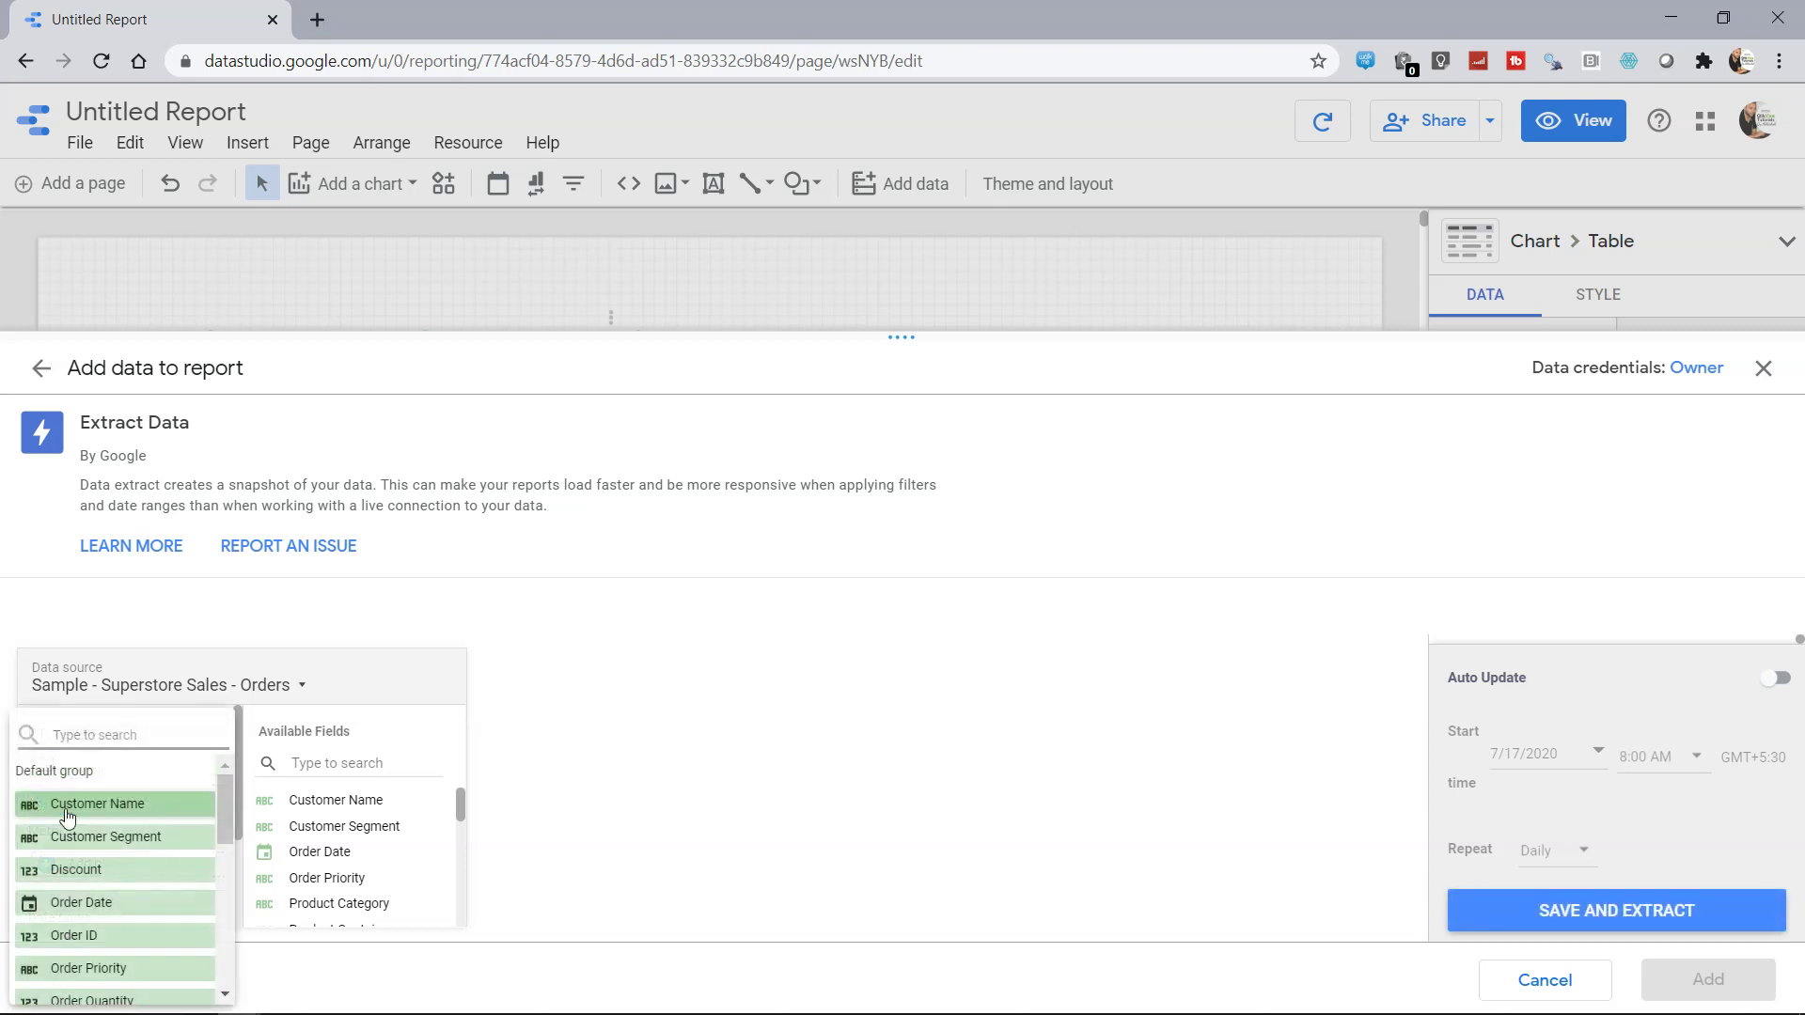
scroll(94, 841, down, 3)
scroll(118, 889, up, 1)
click(89, 809)
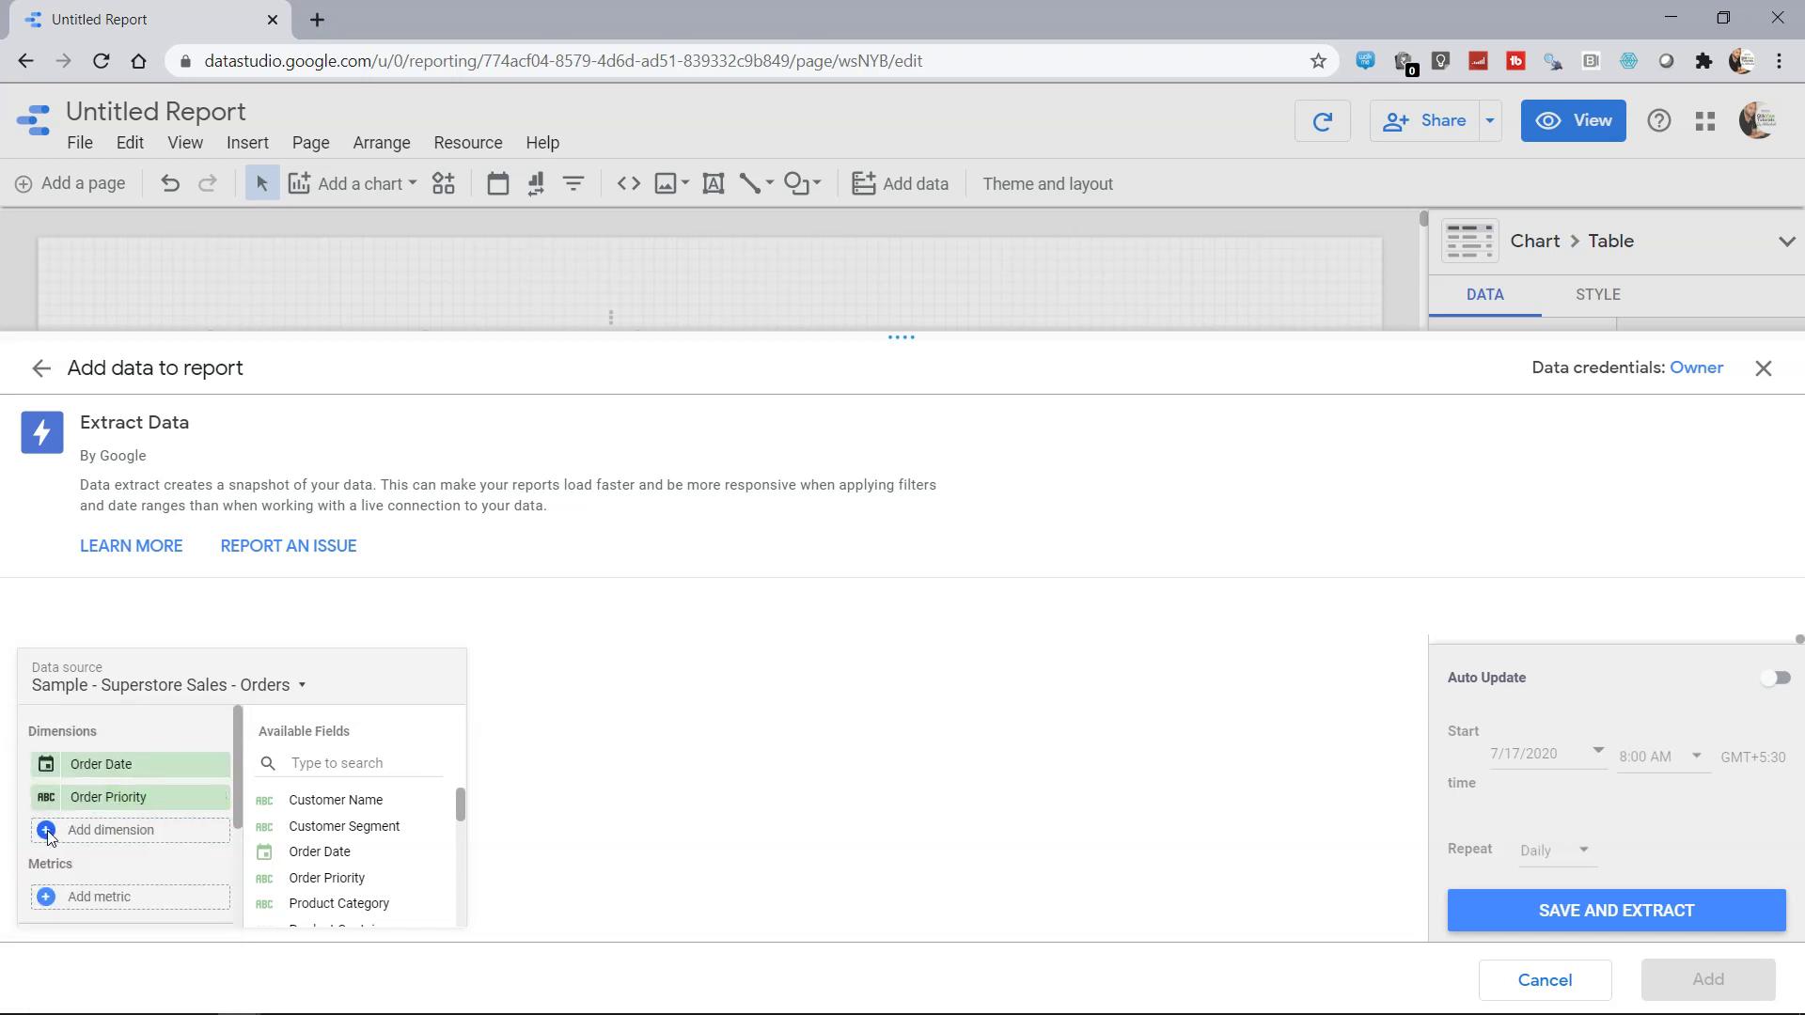
Add Ship Date and Ship Mode as further extract dimensions
click(45, 831)
scroll(123, 911, down, 4)
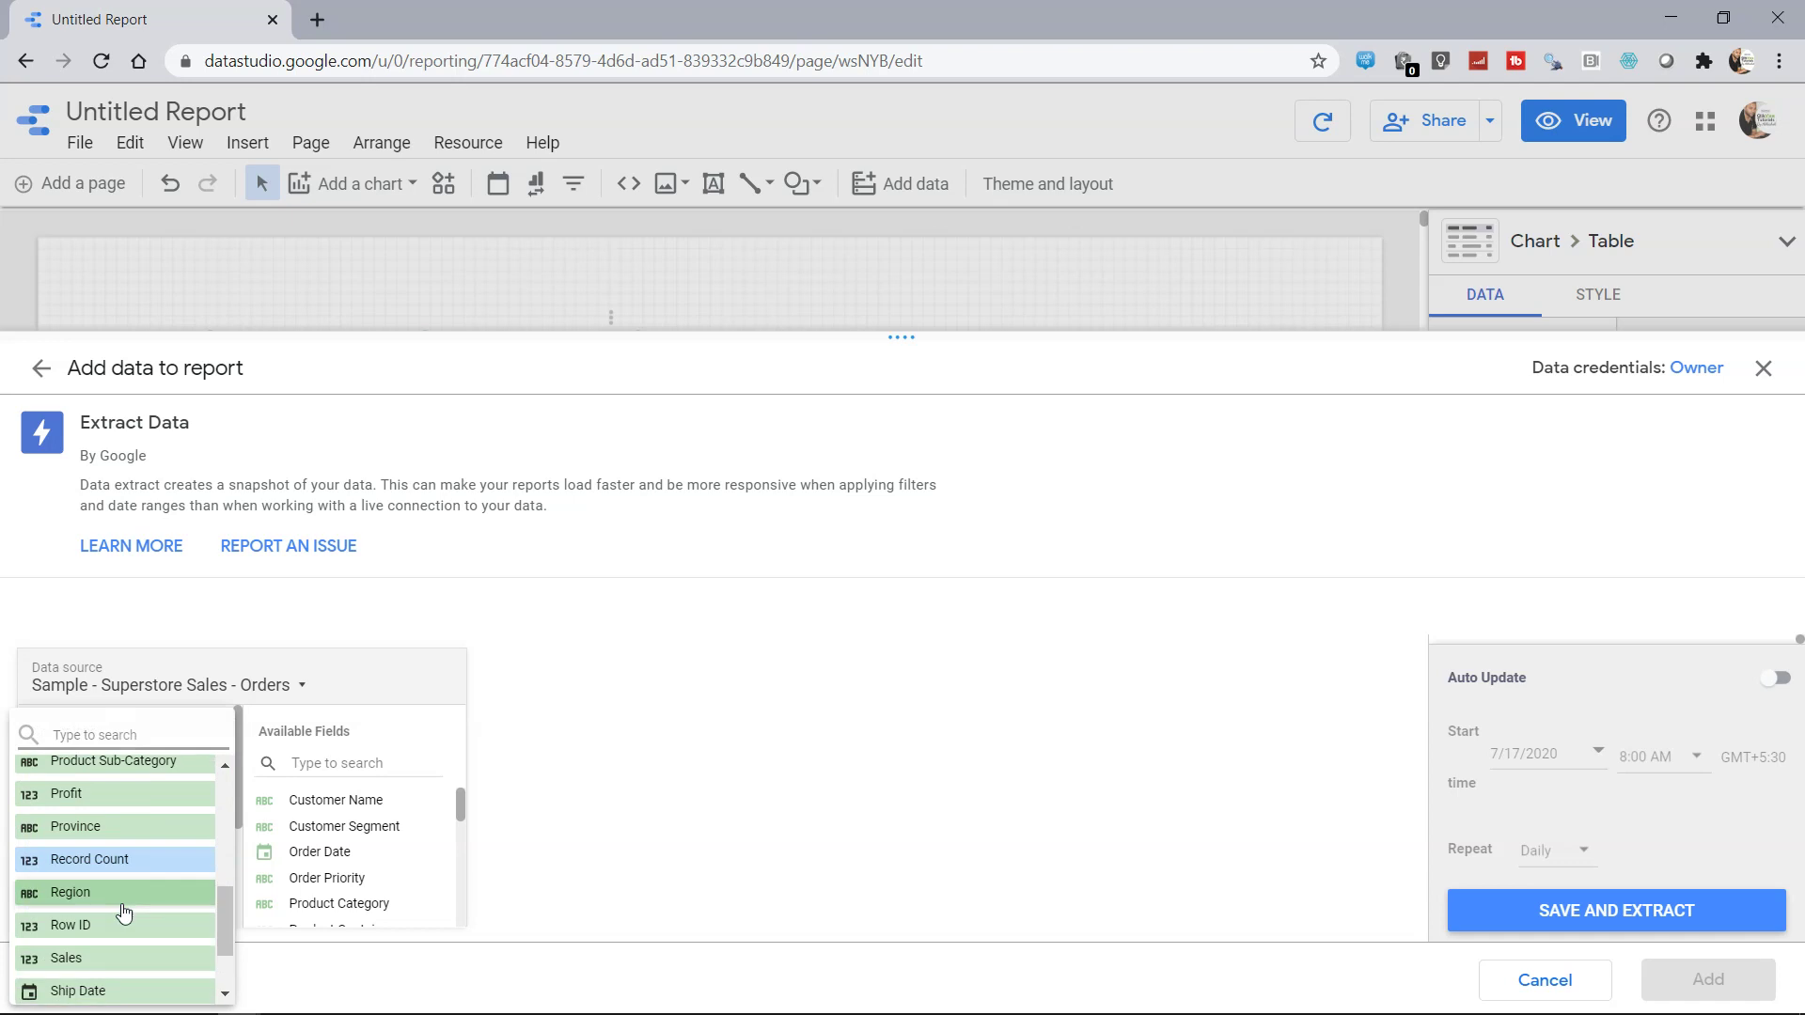
scroll(123, 912, down, 1)
click(130, 886)
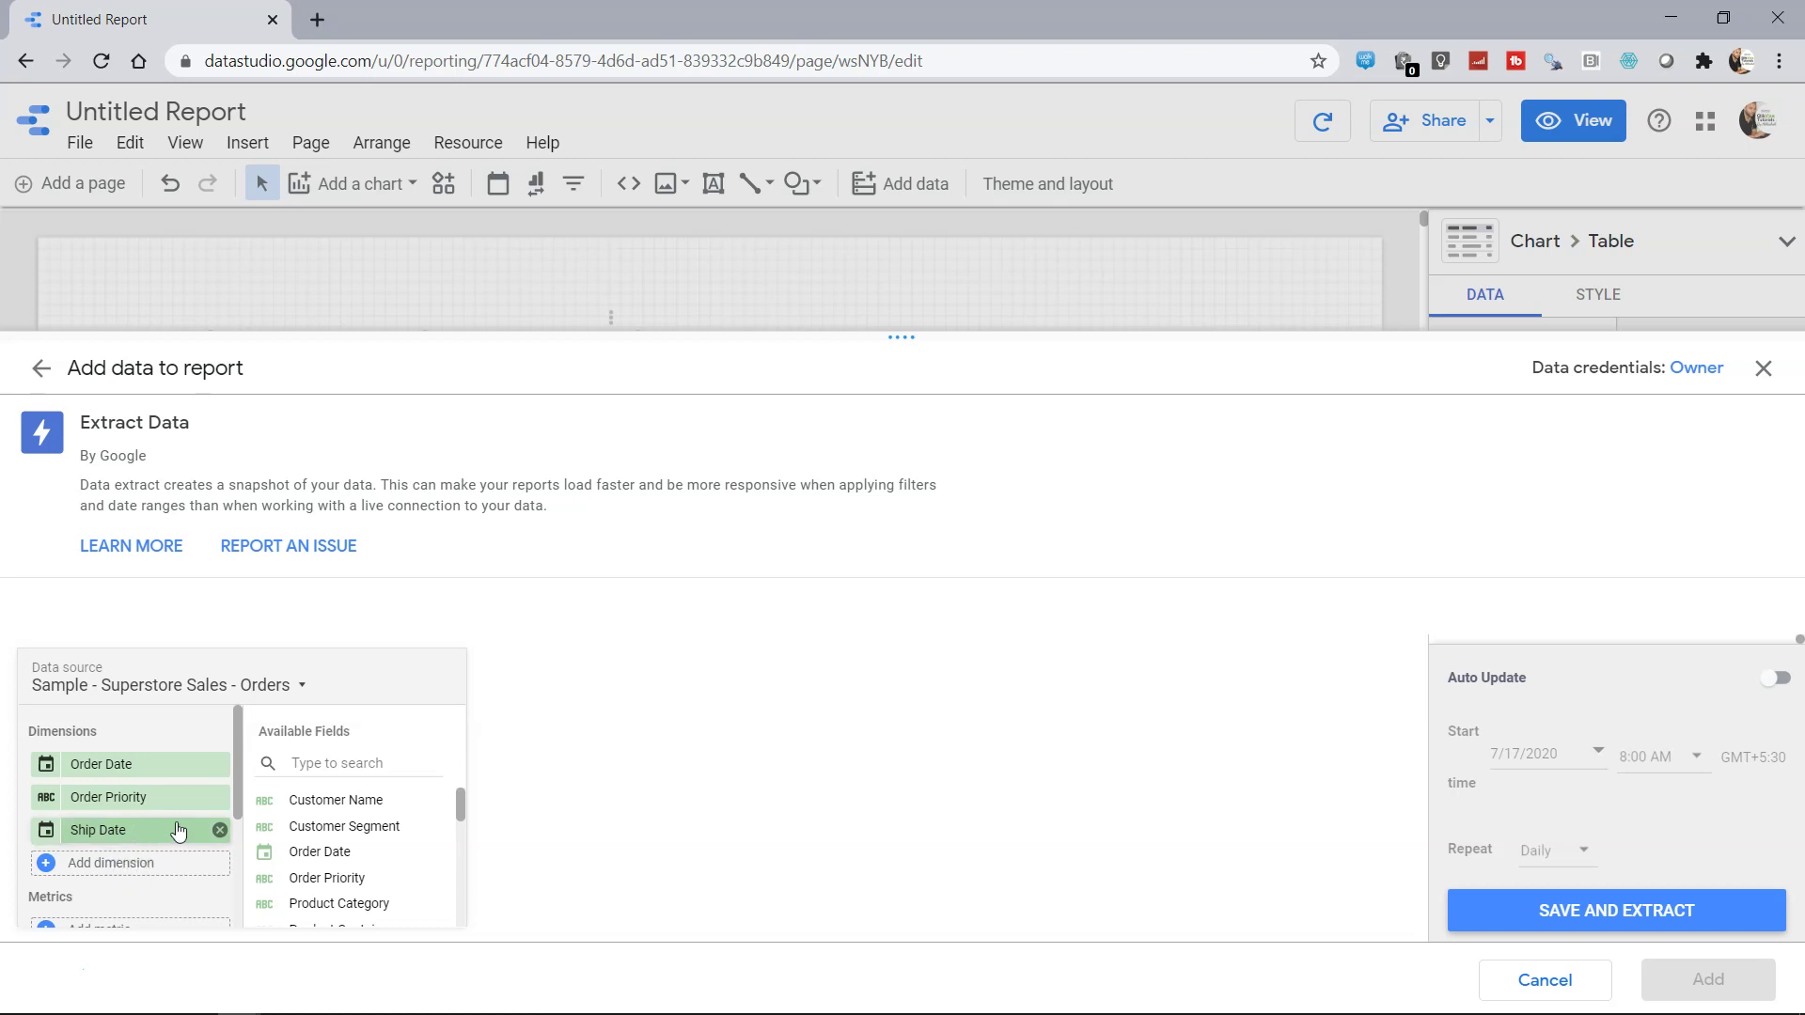
click(48, 869)
scroll(148, 890, down, 5)
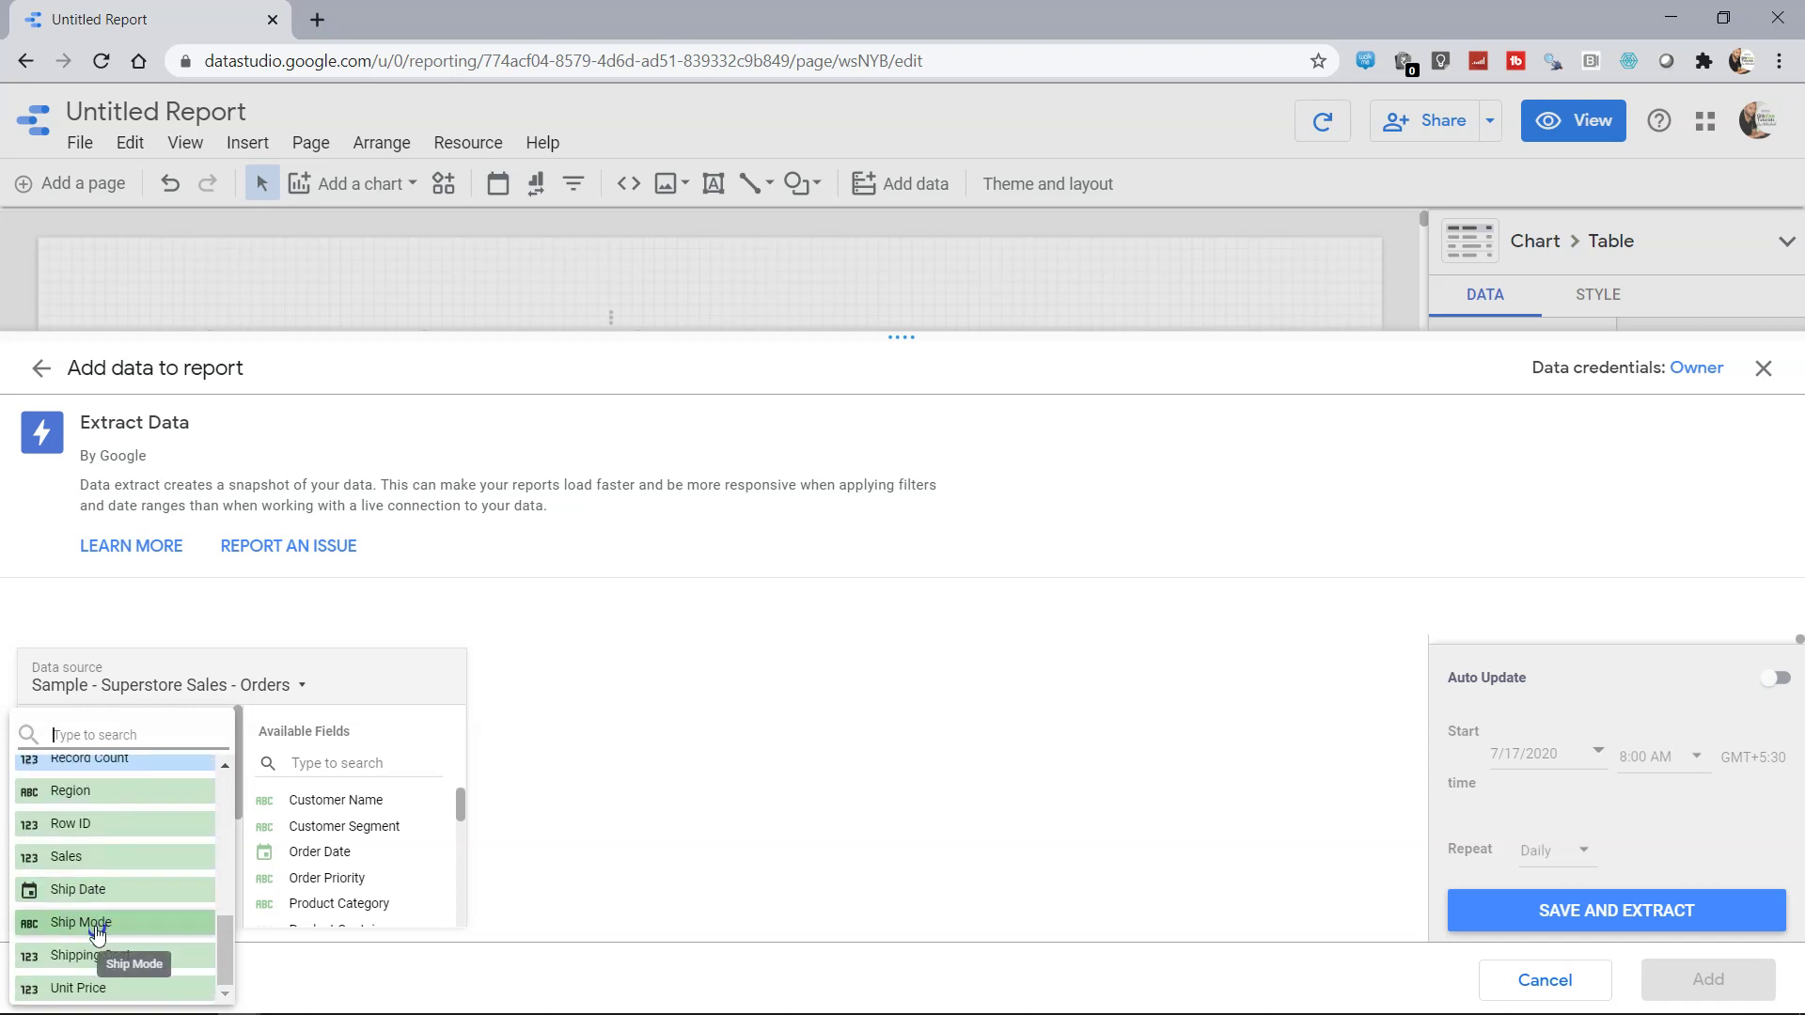
click(94, 927)
scroll(113, 808, down, 3)
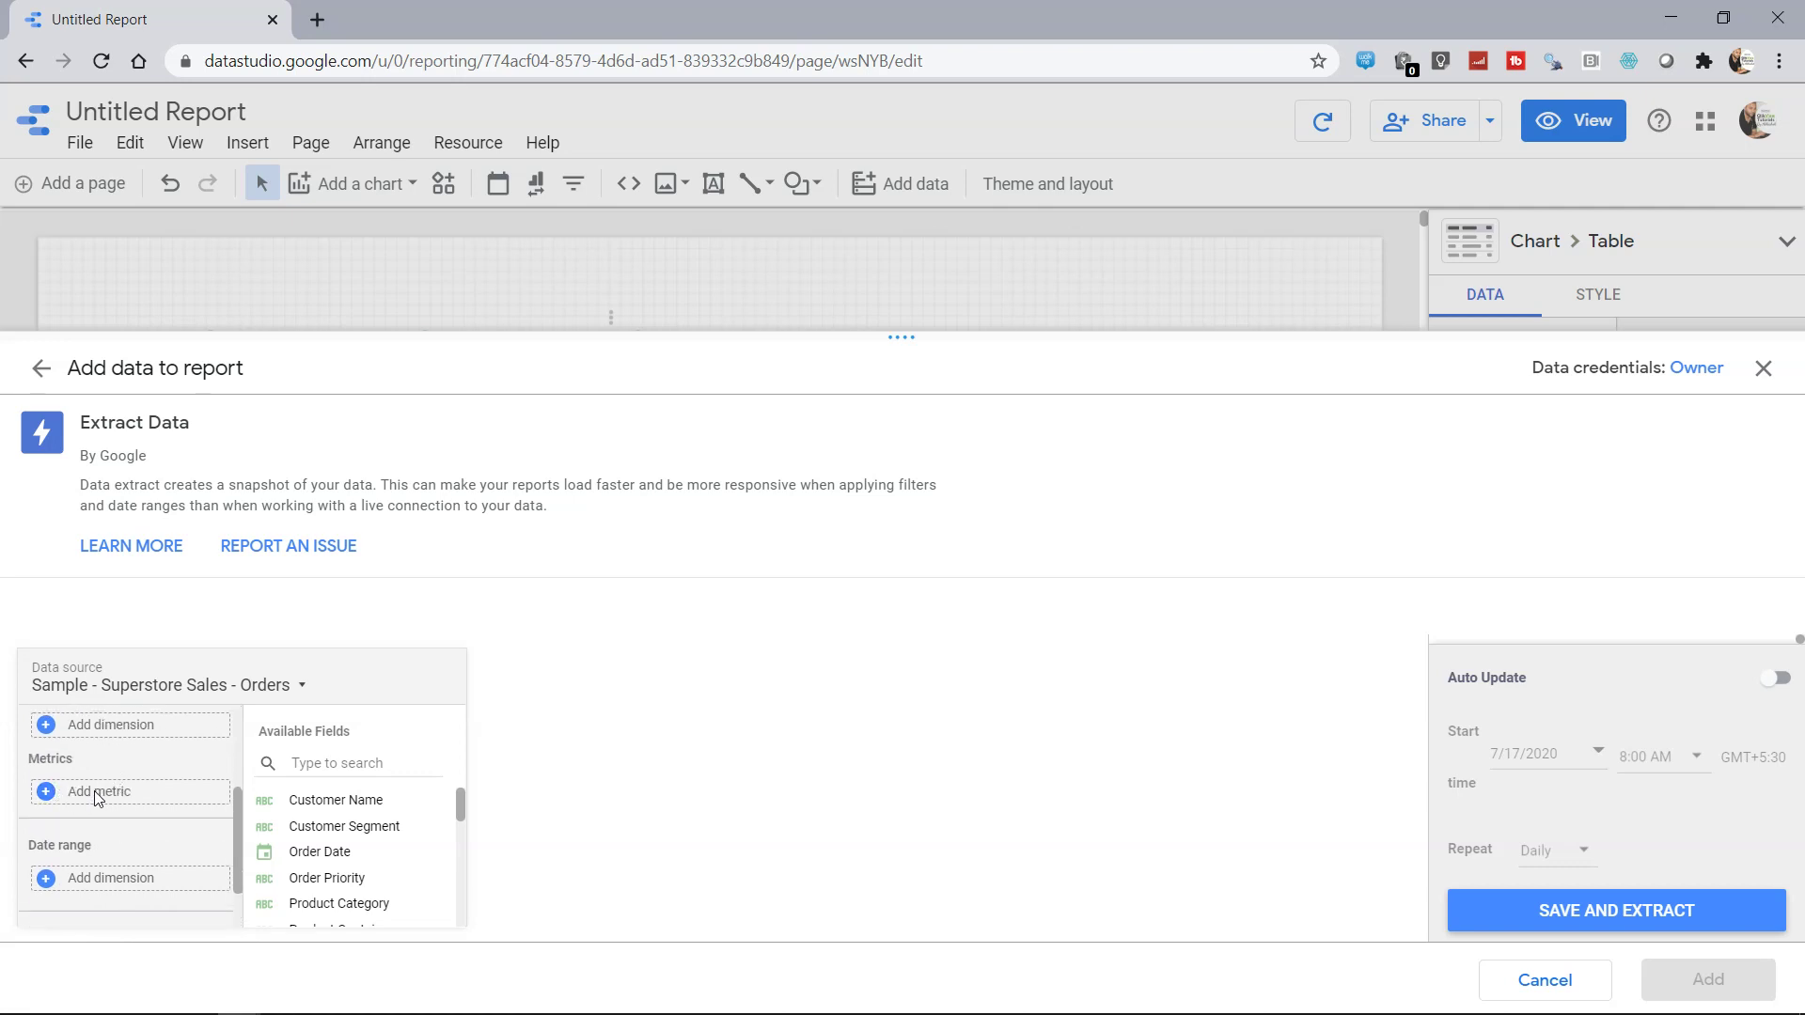
Add Shipping Cost as the extract's metric and review the Order Date / Ship Date range options
click(94, 794)
text(shi)
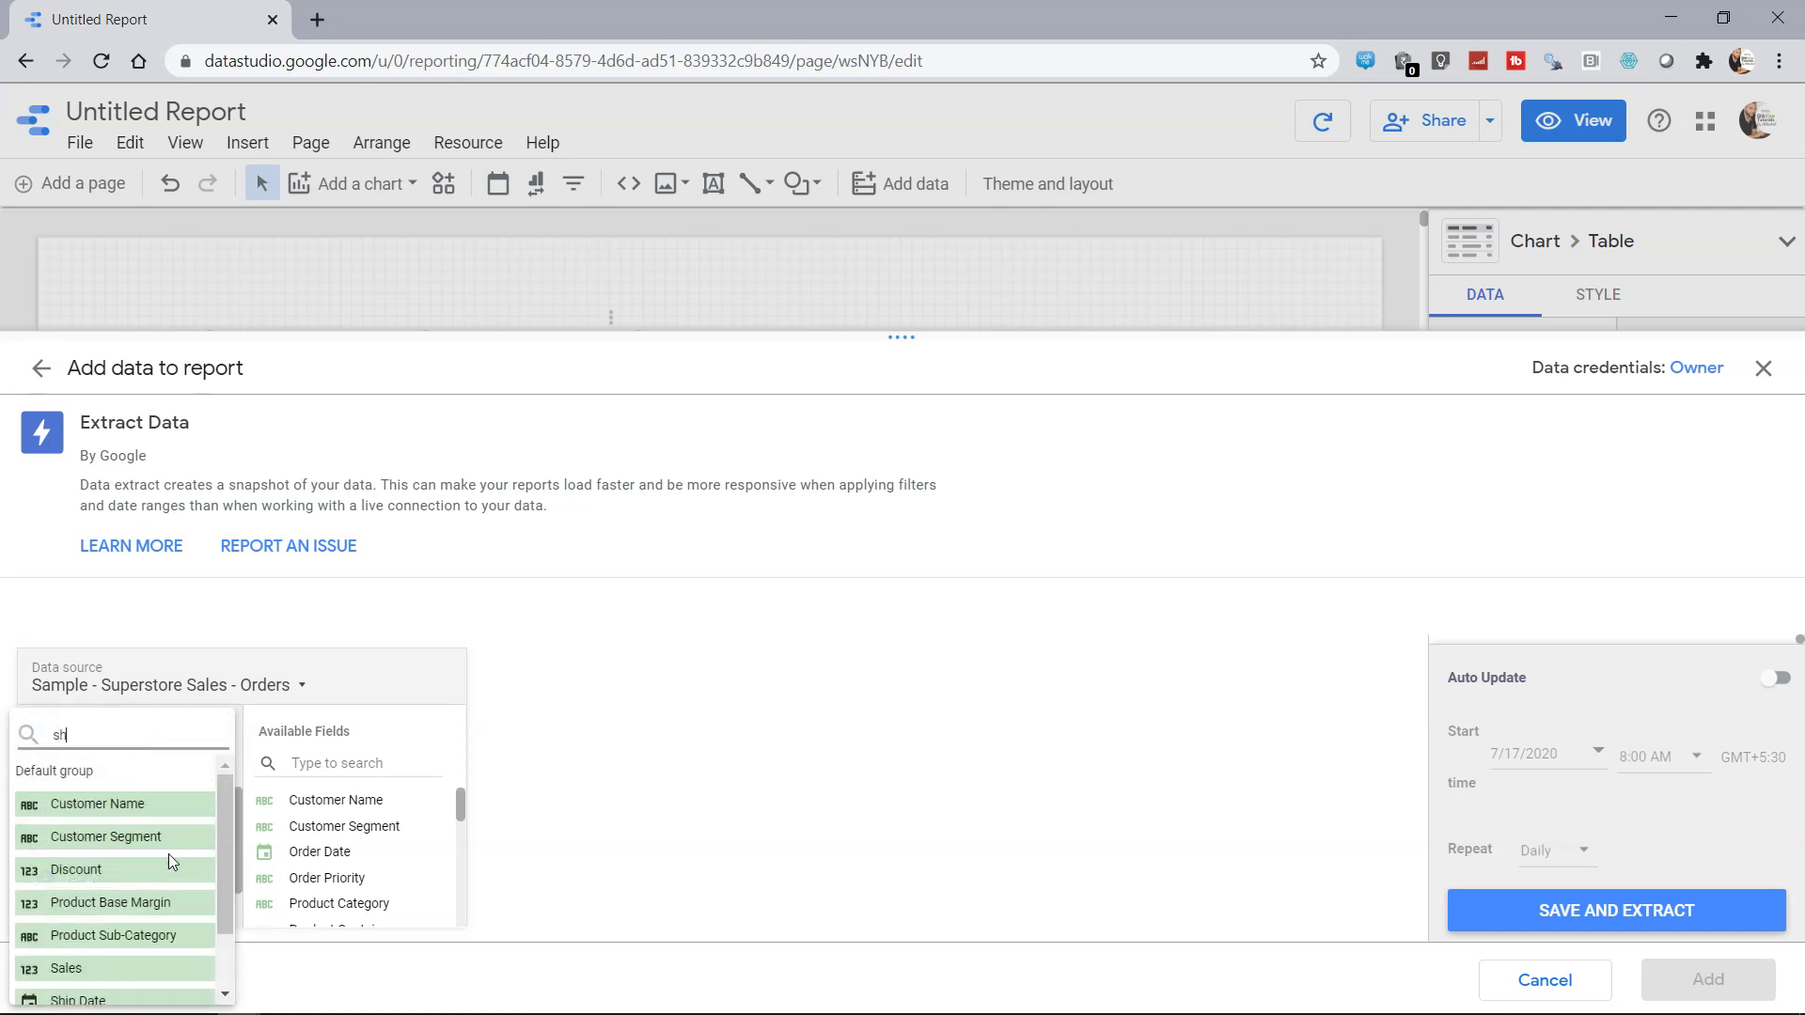
click(122, 870)
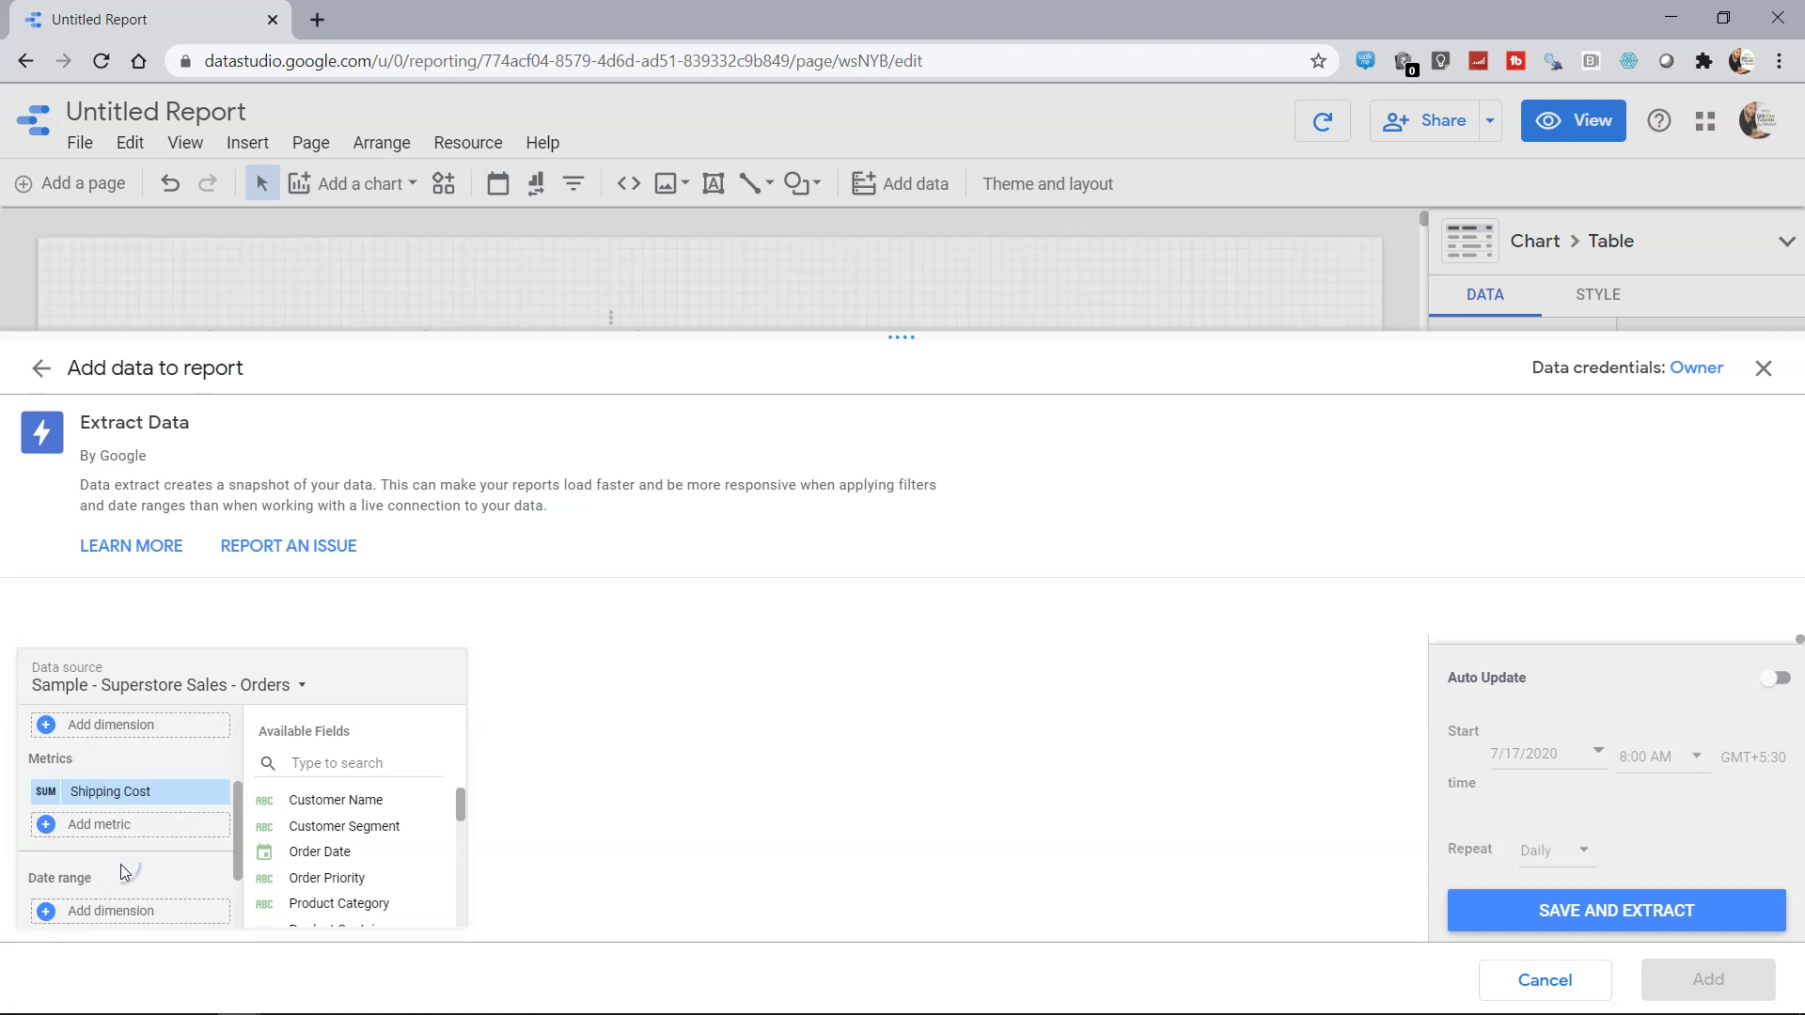
scroll(121, 865, down, 3)
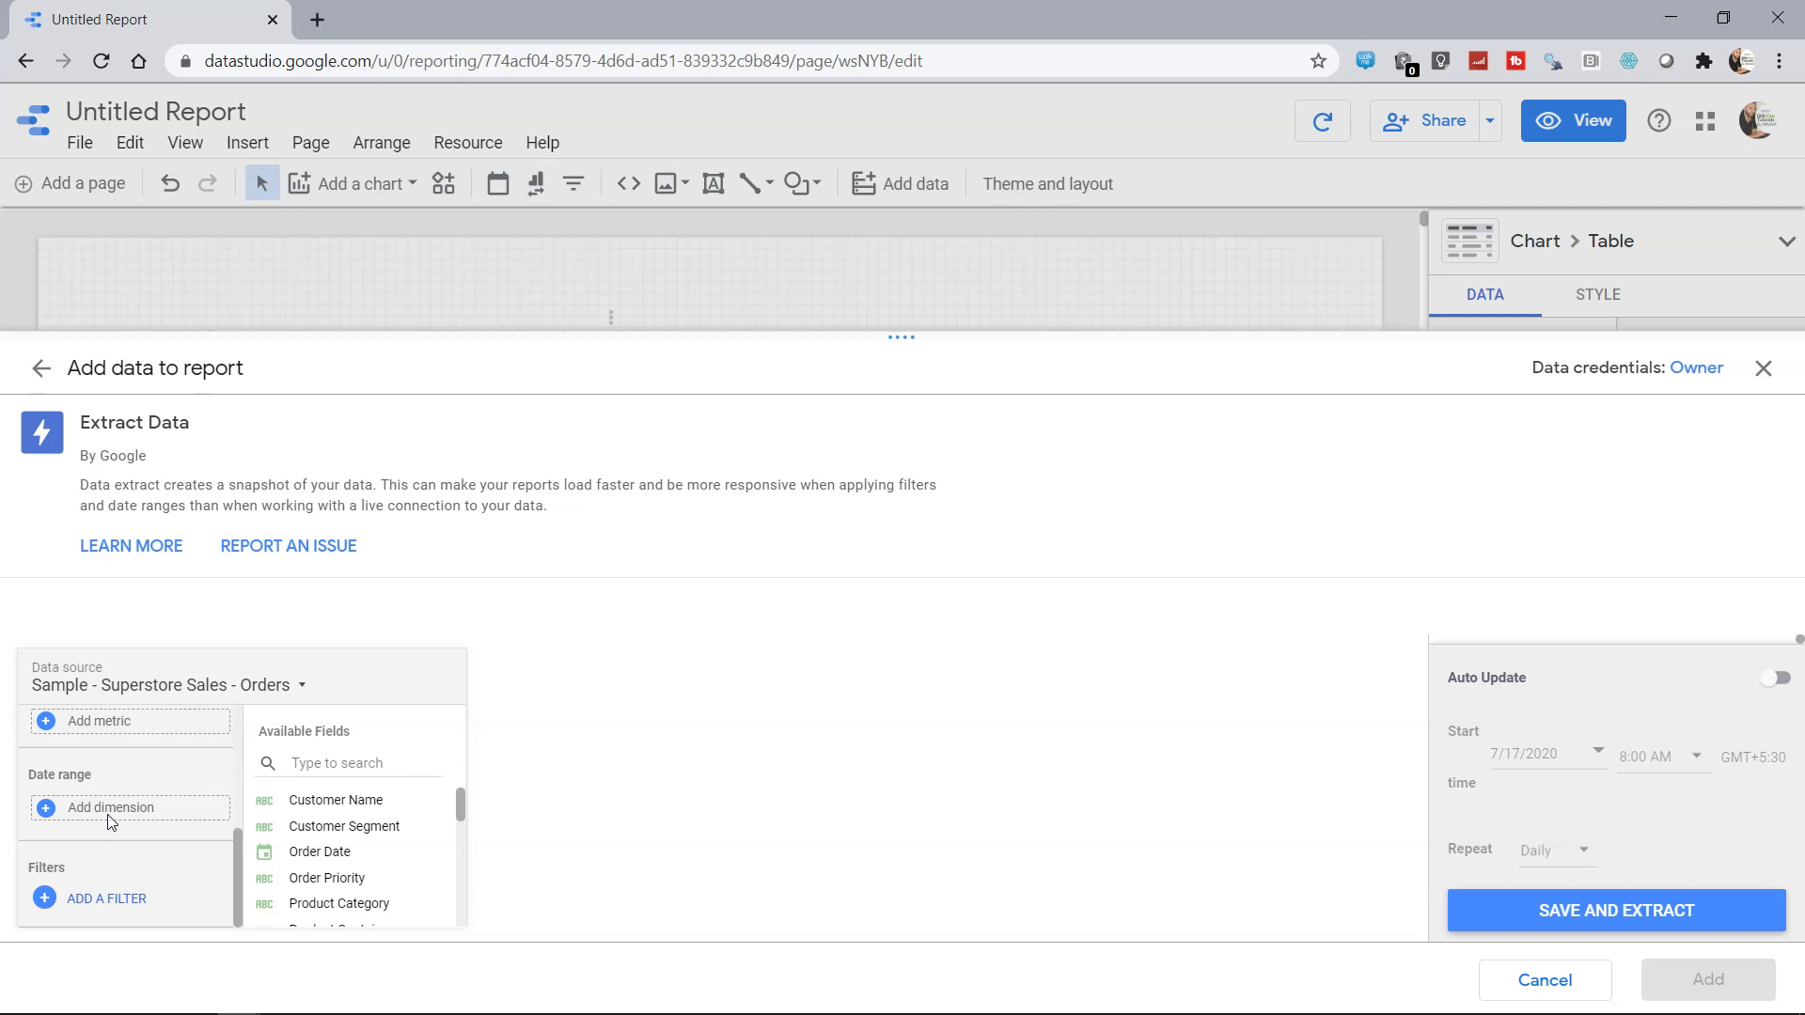
click(45, 810)
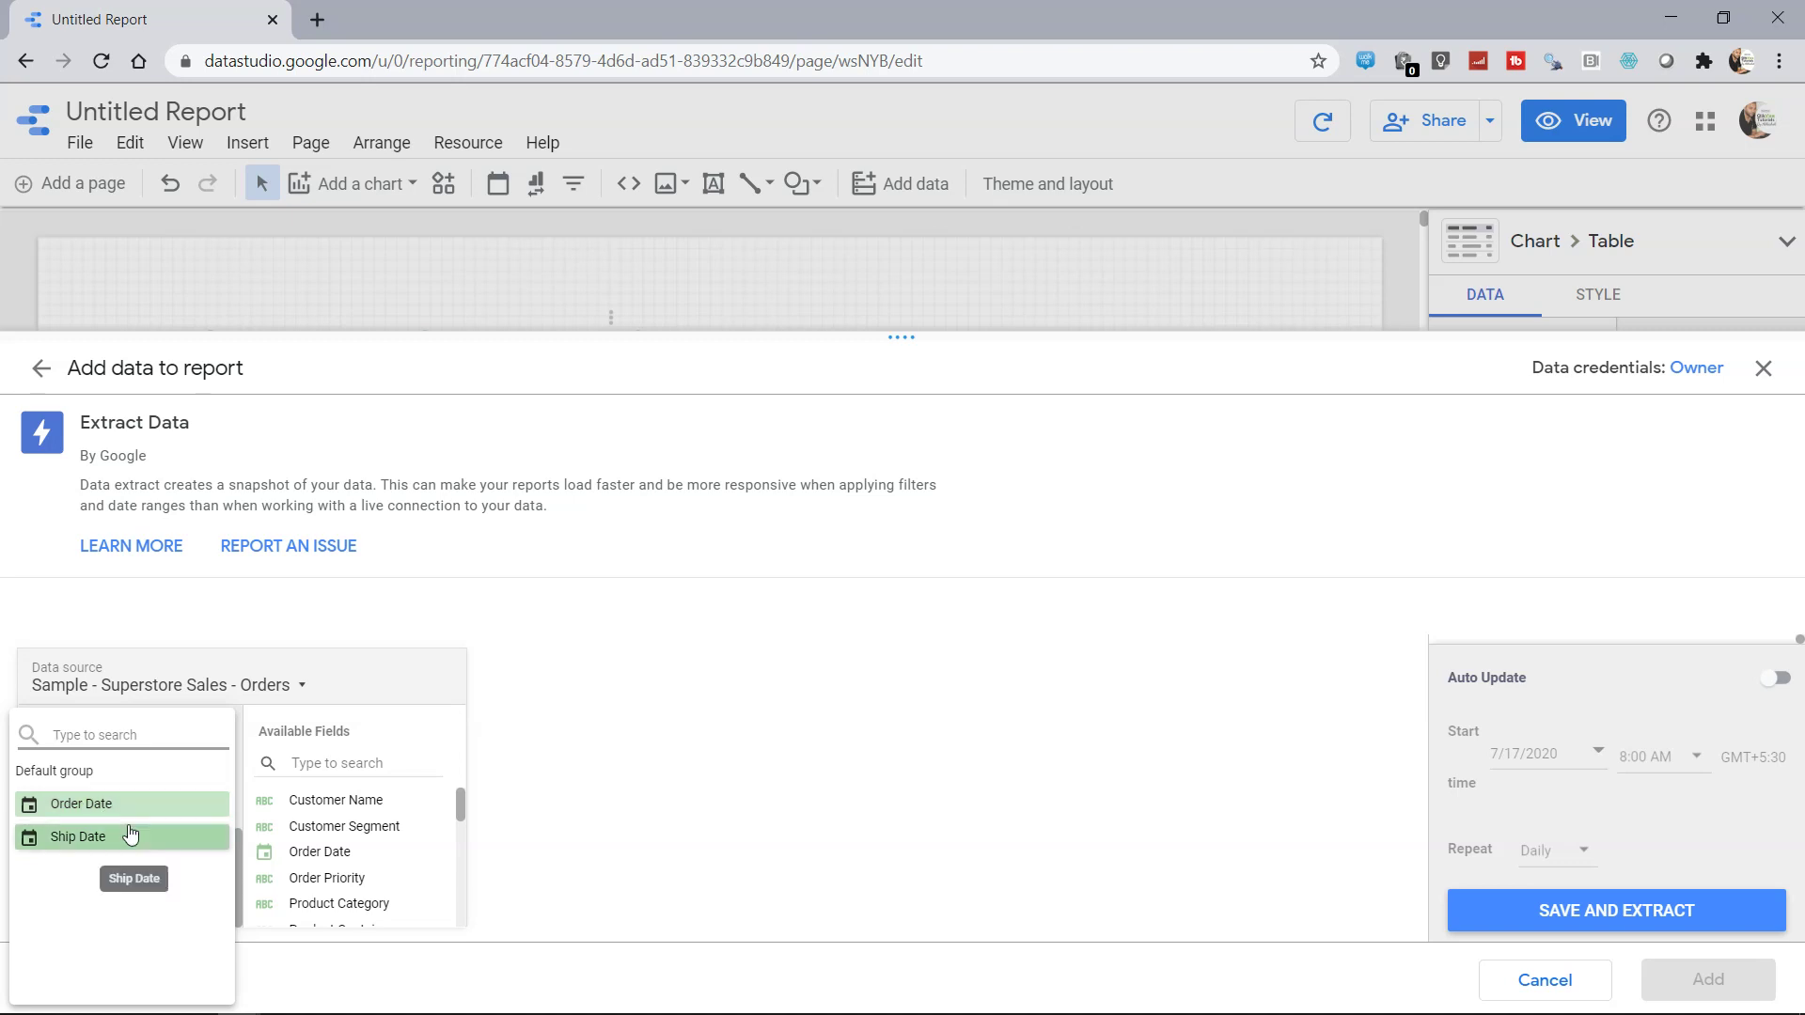
click(577, 774)
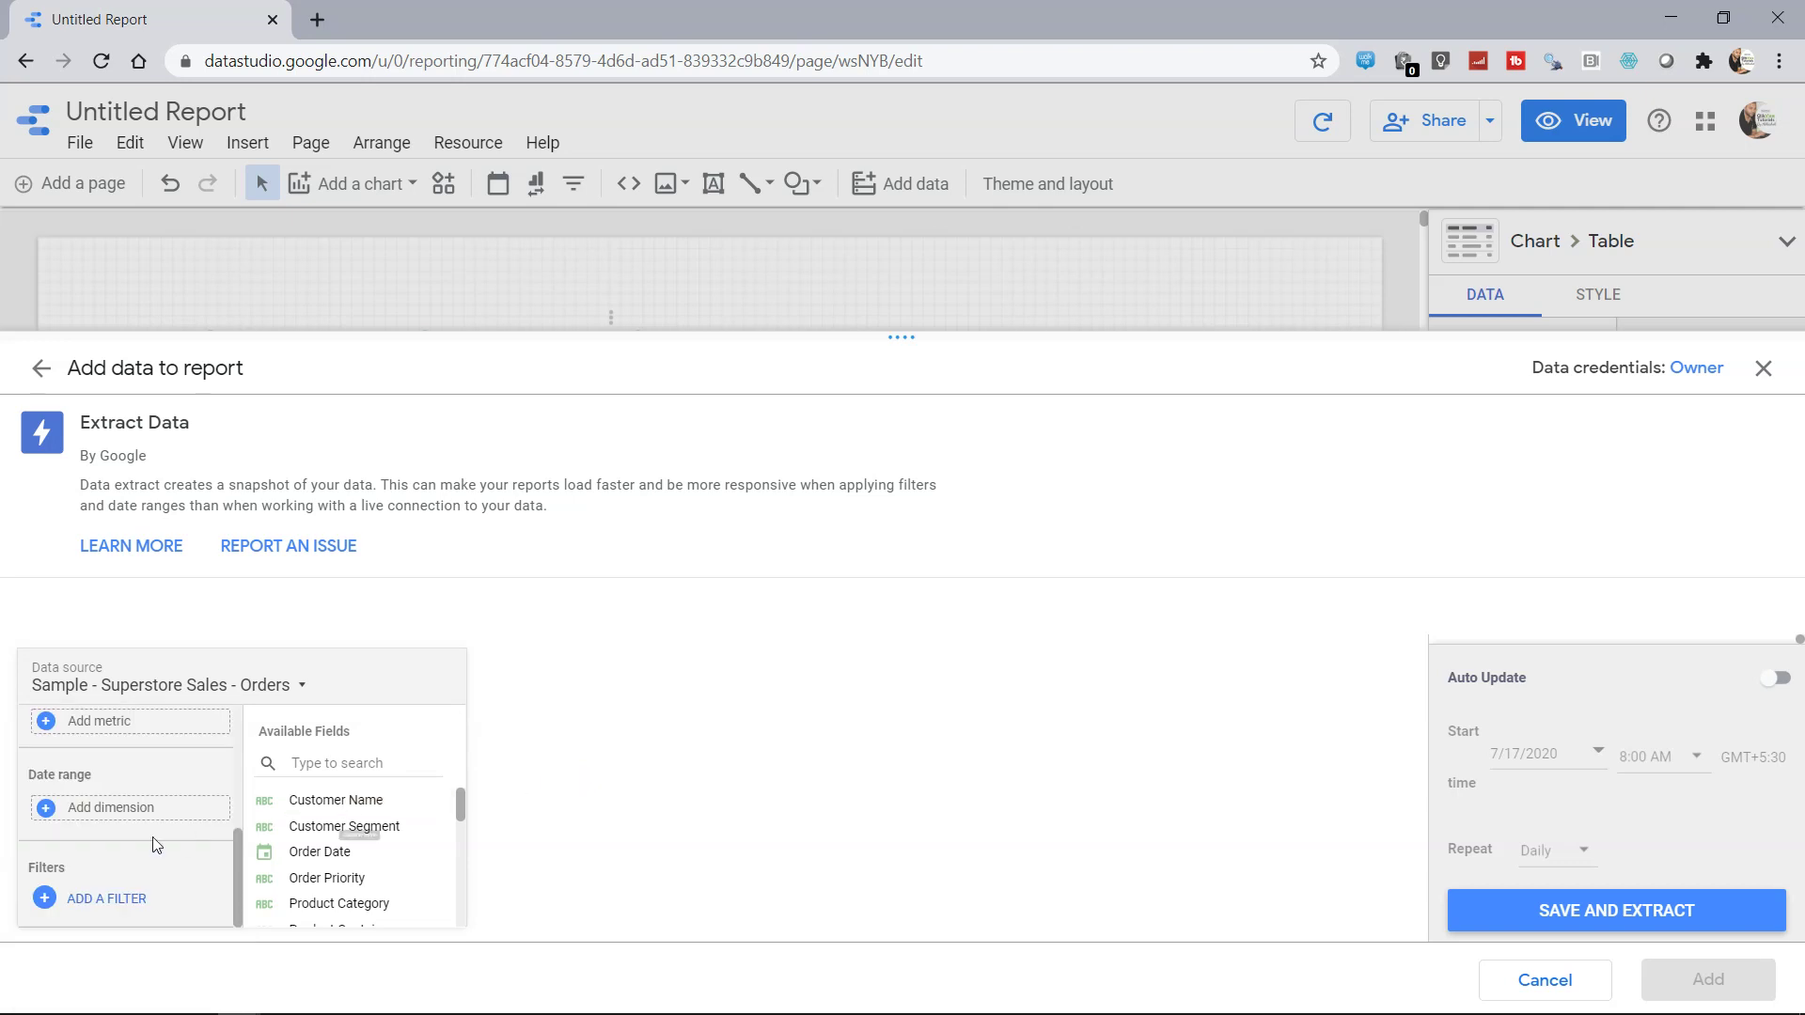
Define an Include filter where Product Category equals Technology
click(122, 901)
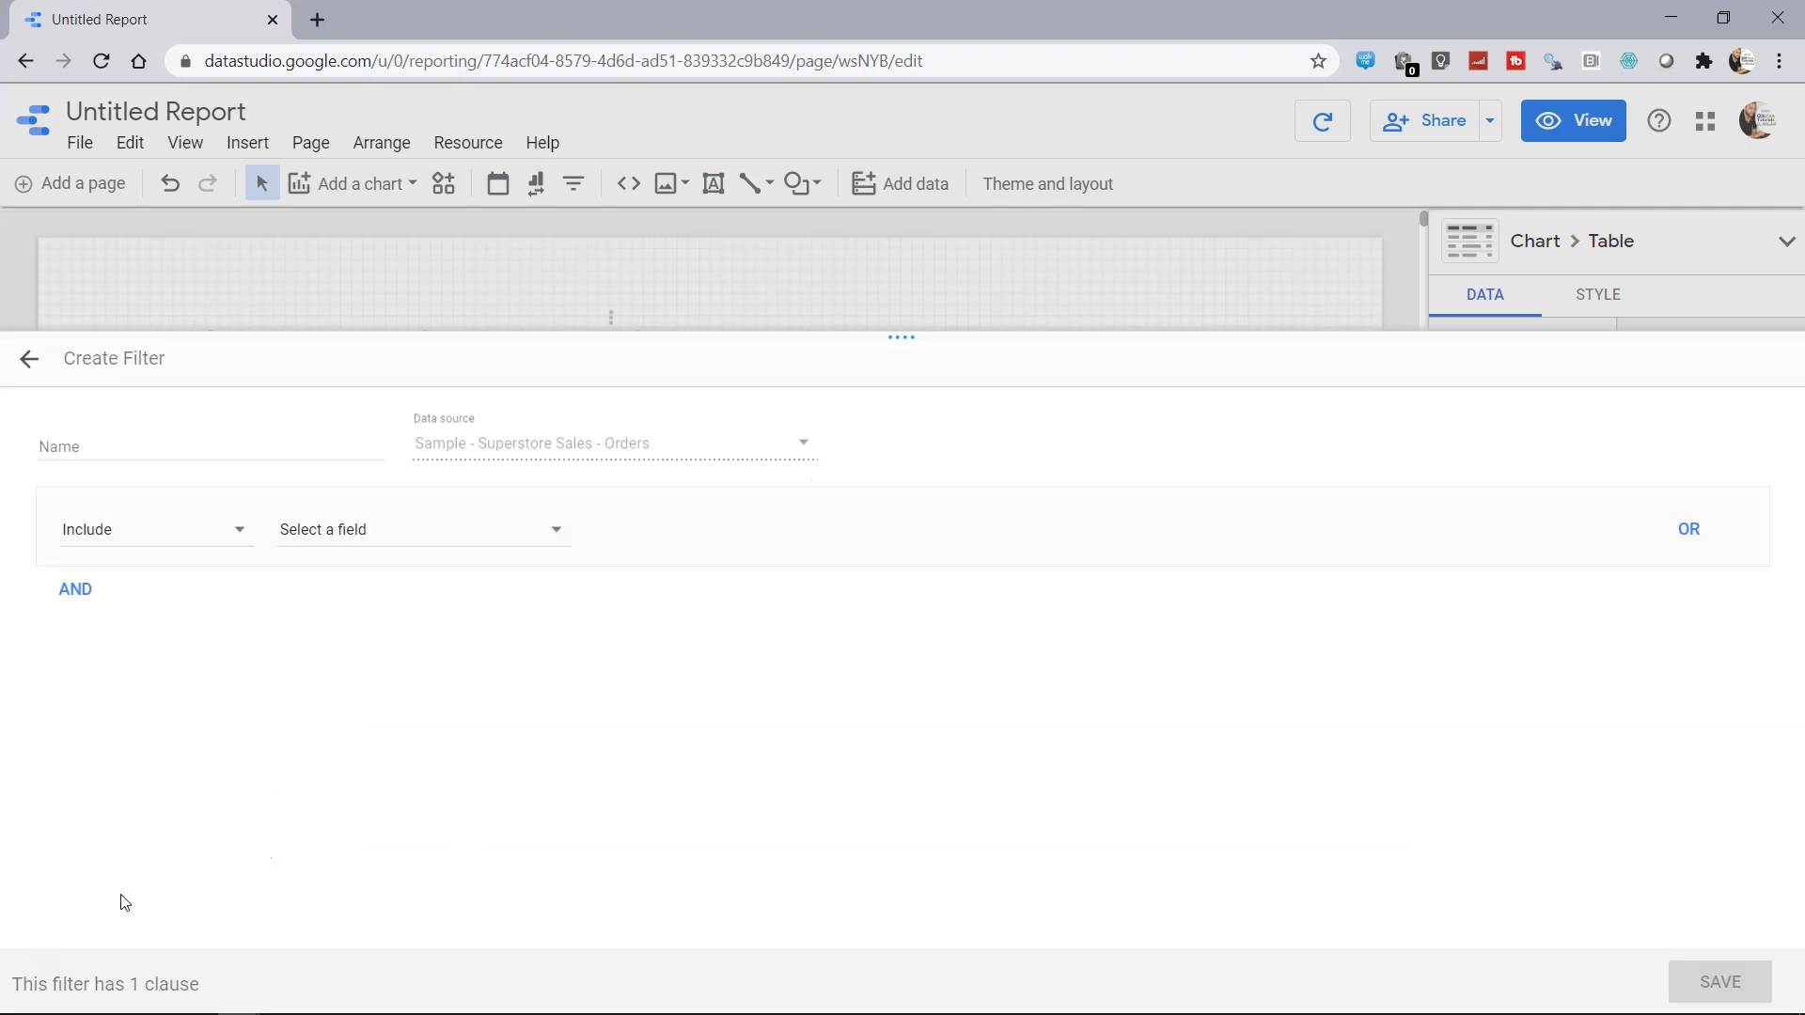
click(201, 532)
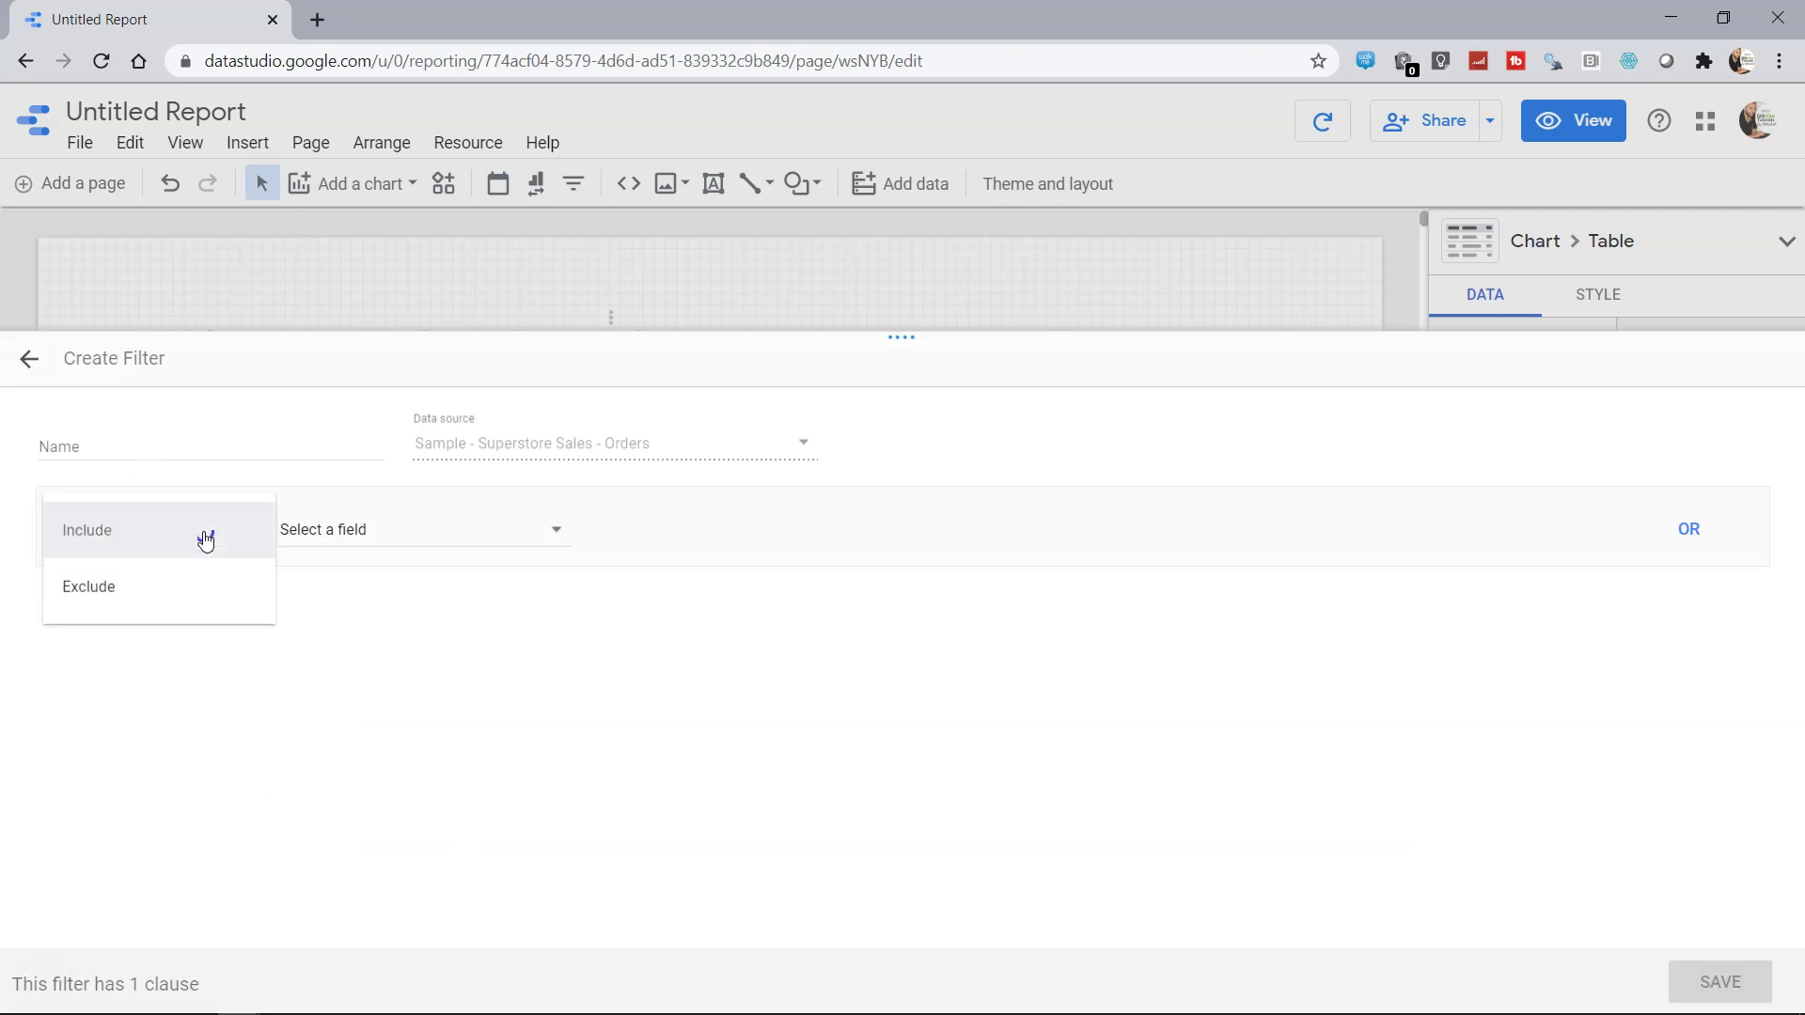
click(201, 532)
click(420, 535)
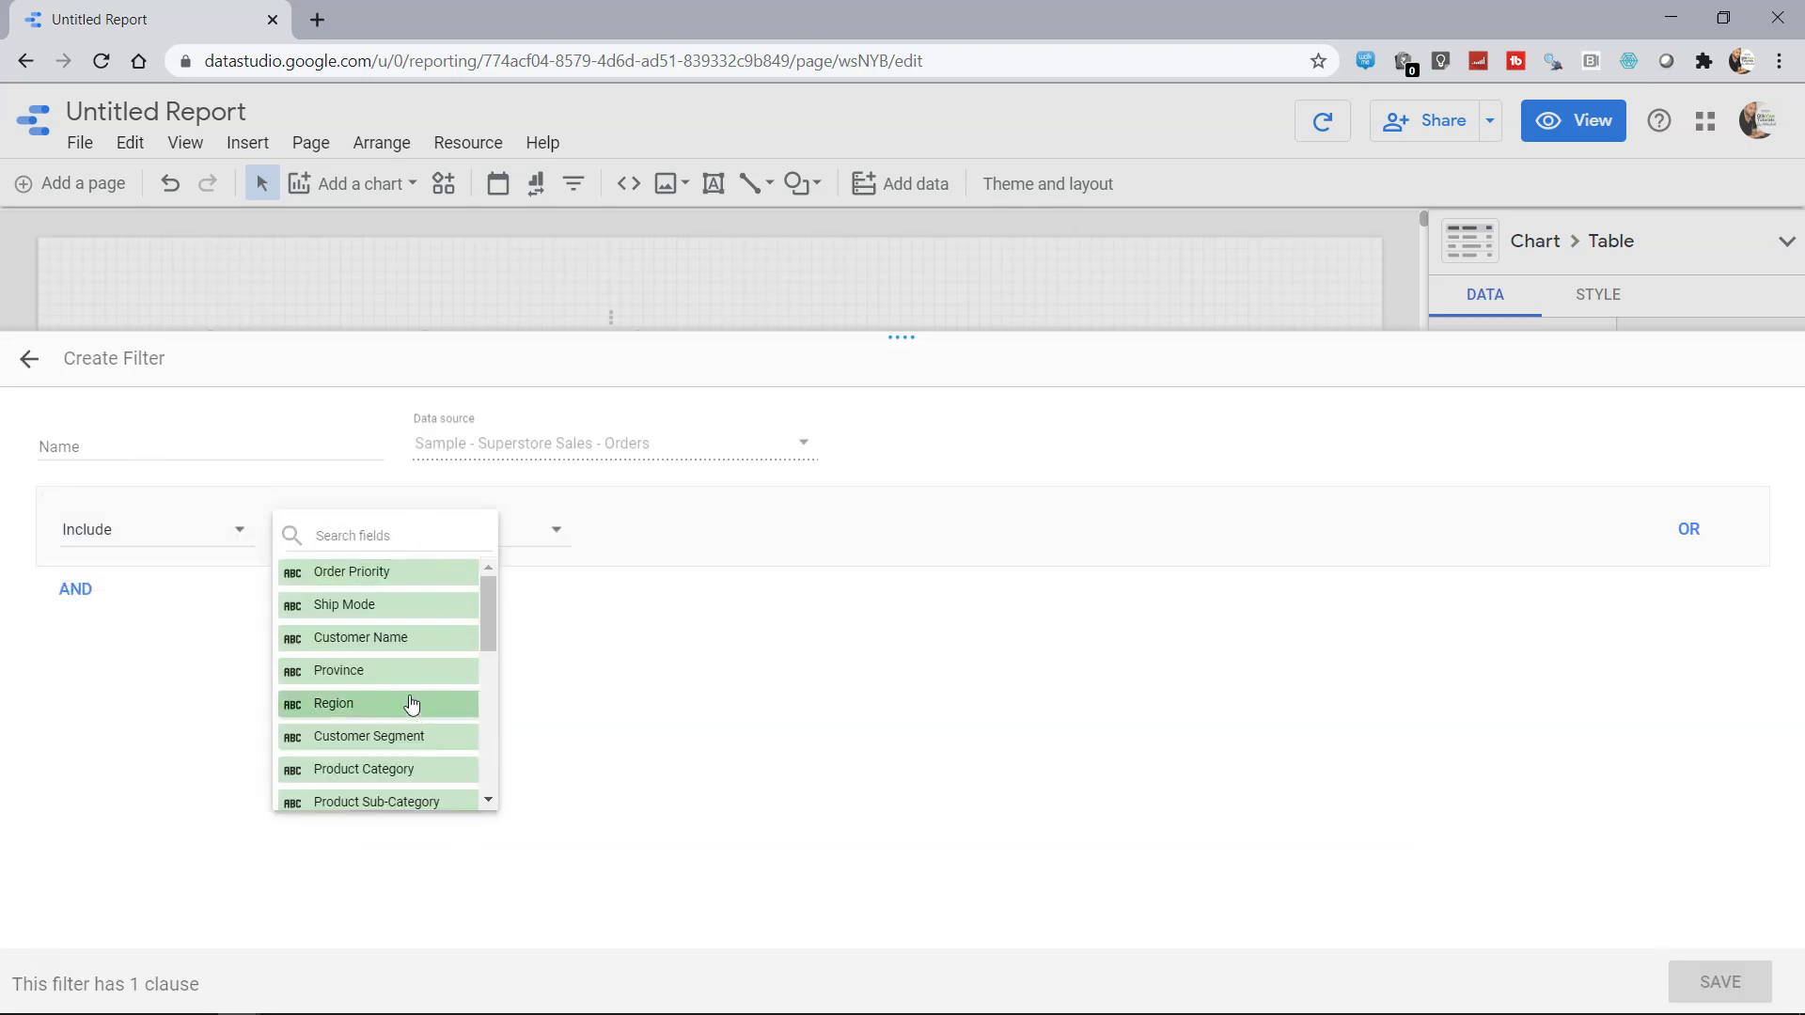
click(399, 770)
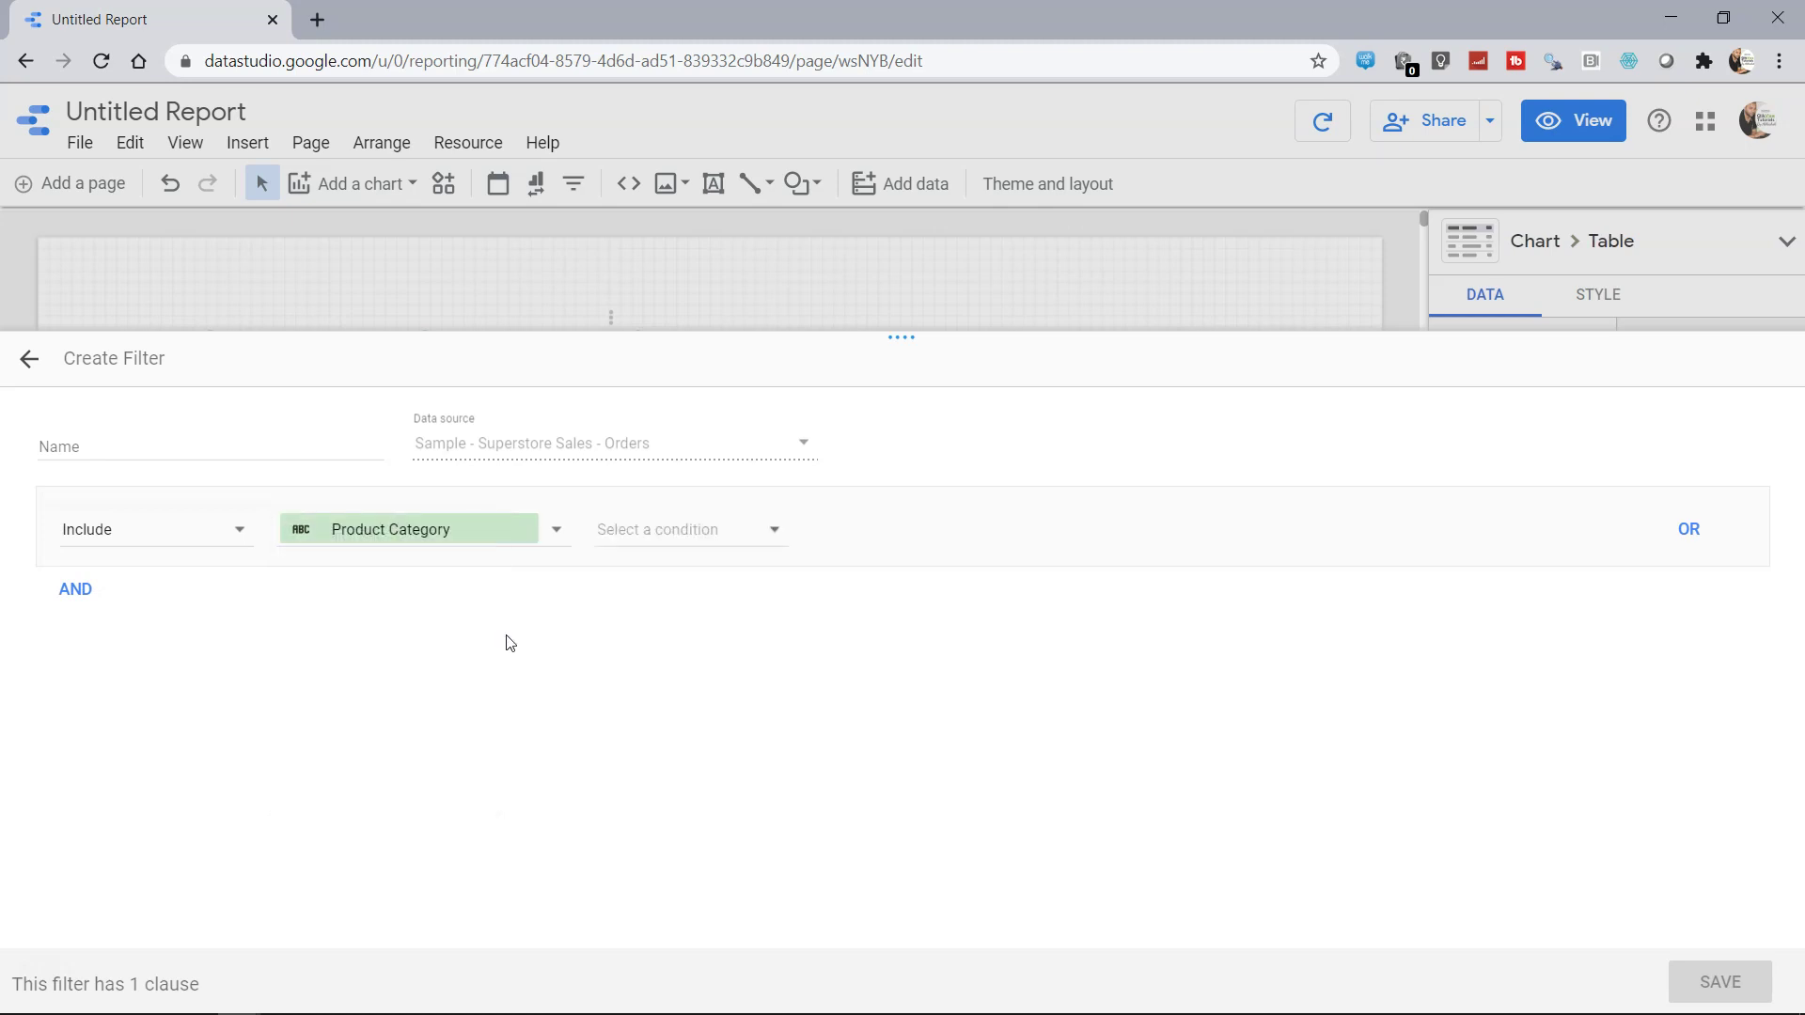
click(687, 542)
click(686, 538)
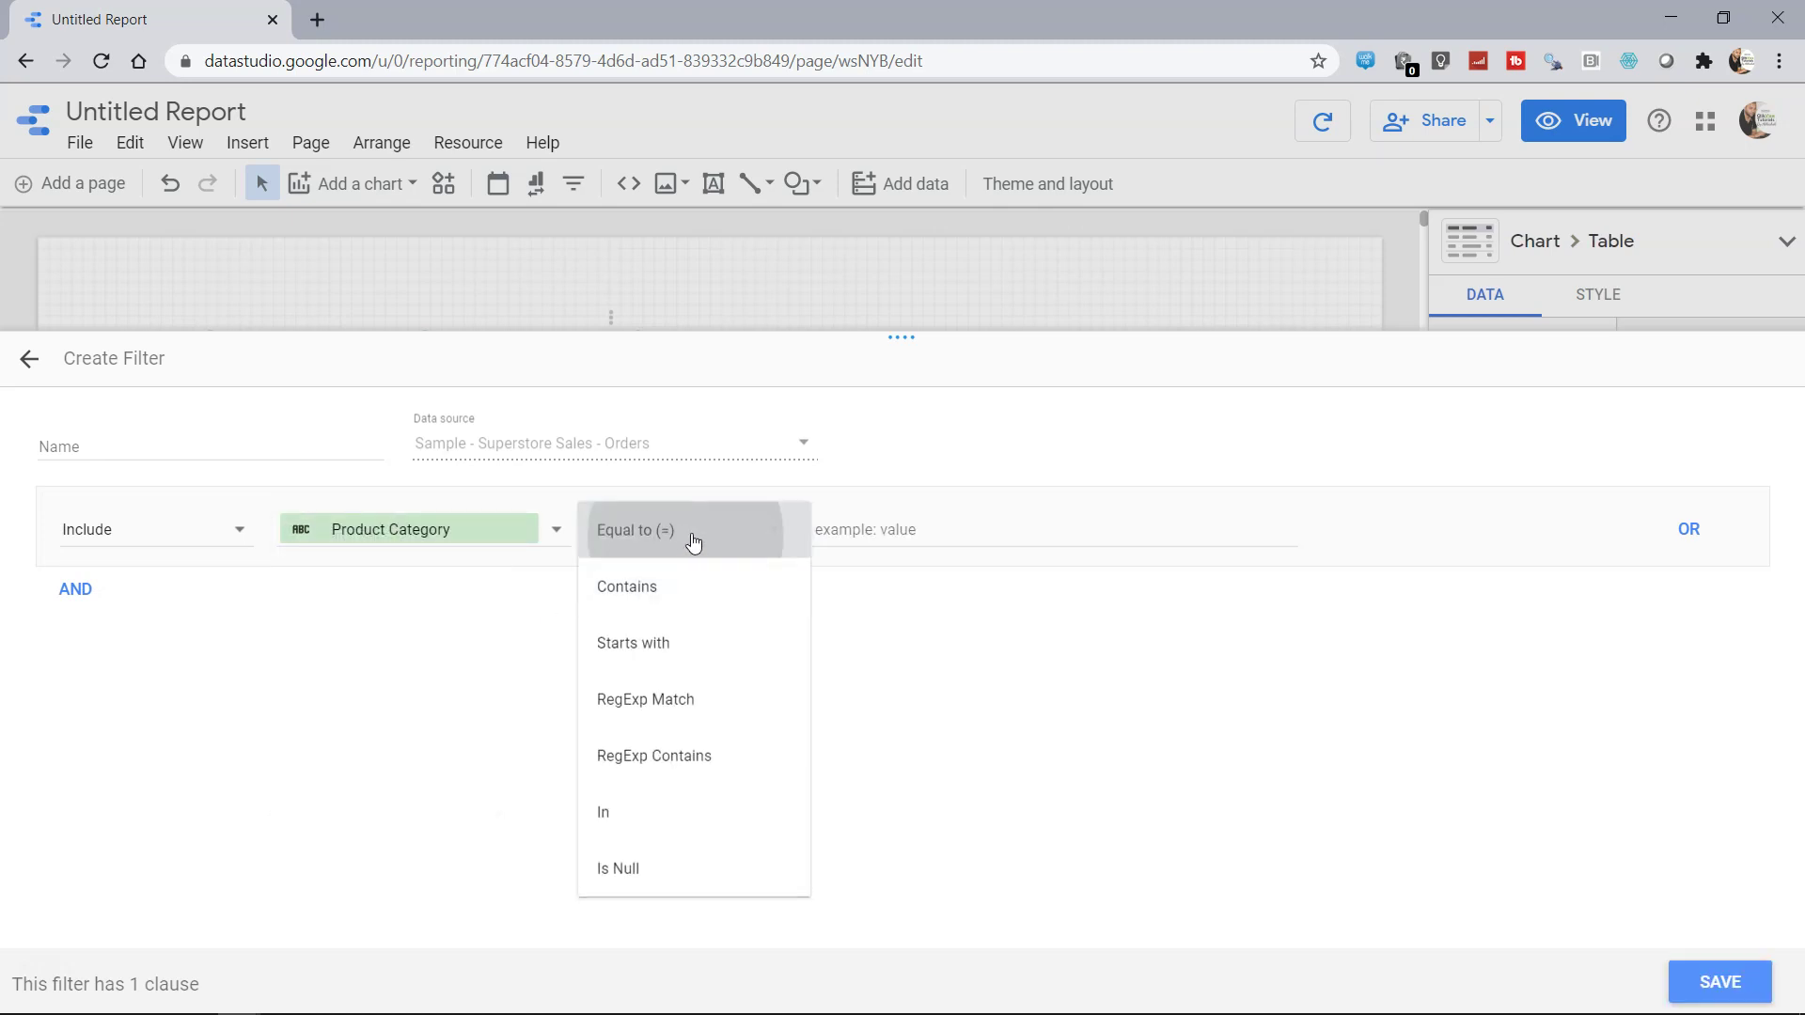
click(866, 519)
text(Technology)
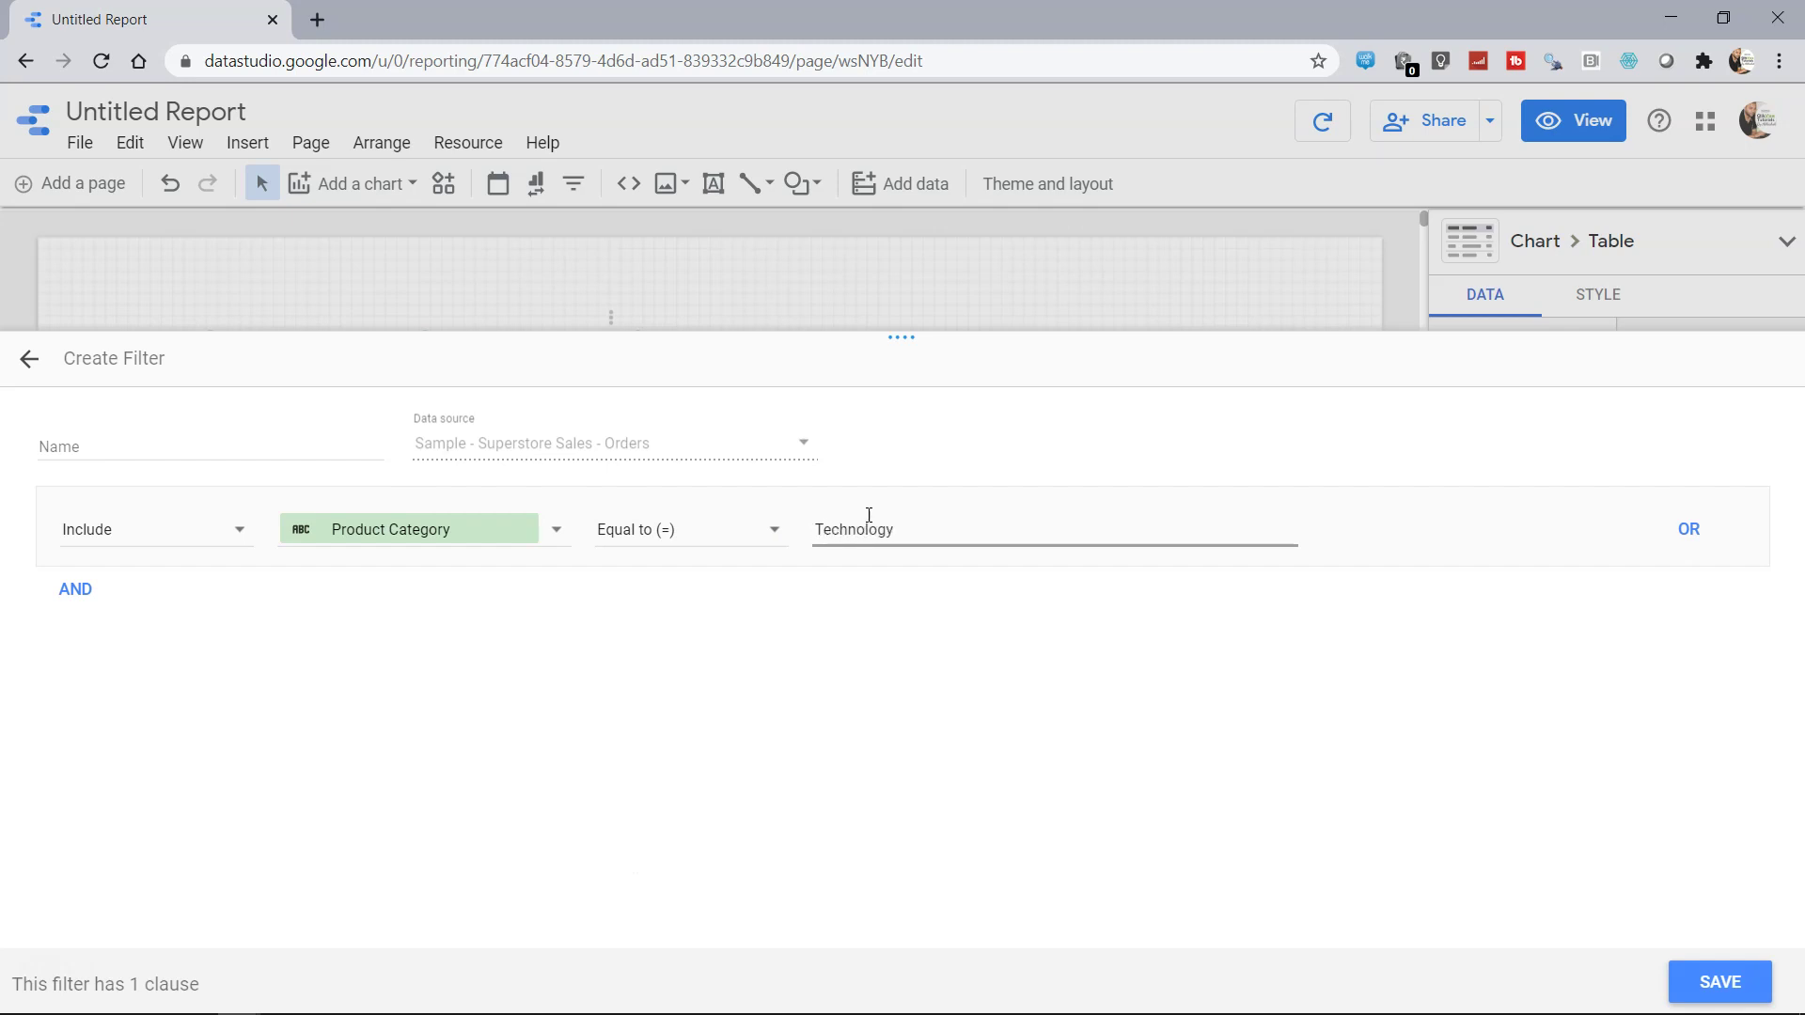
key(Tab)
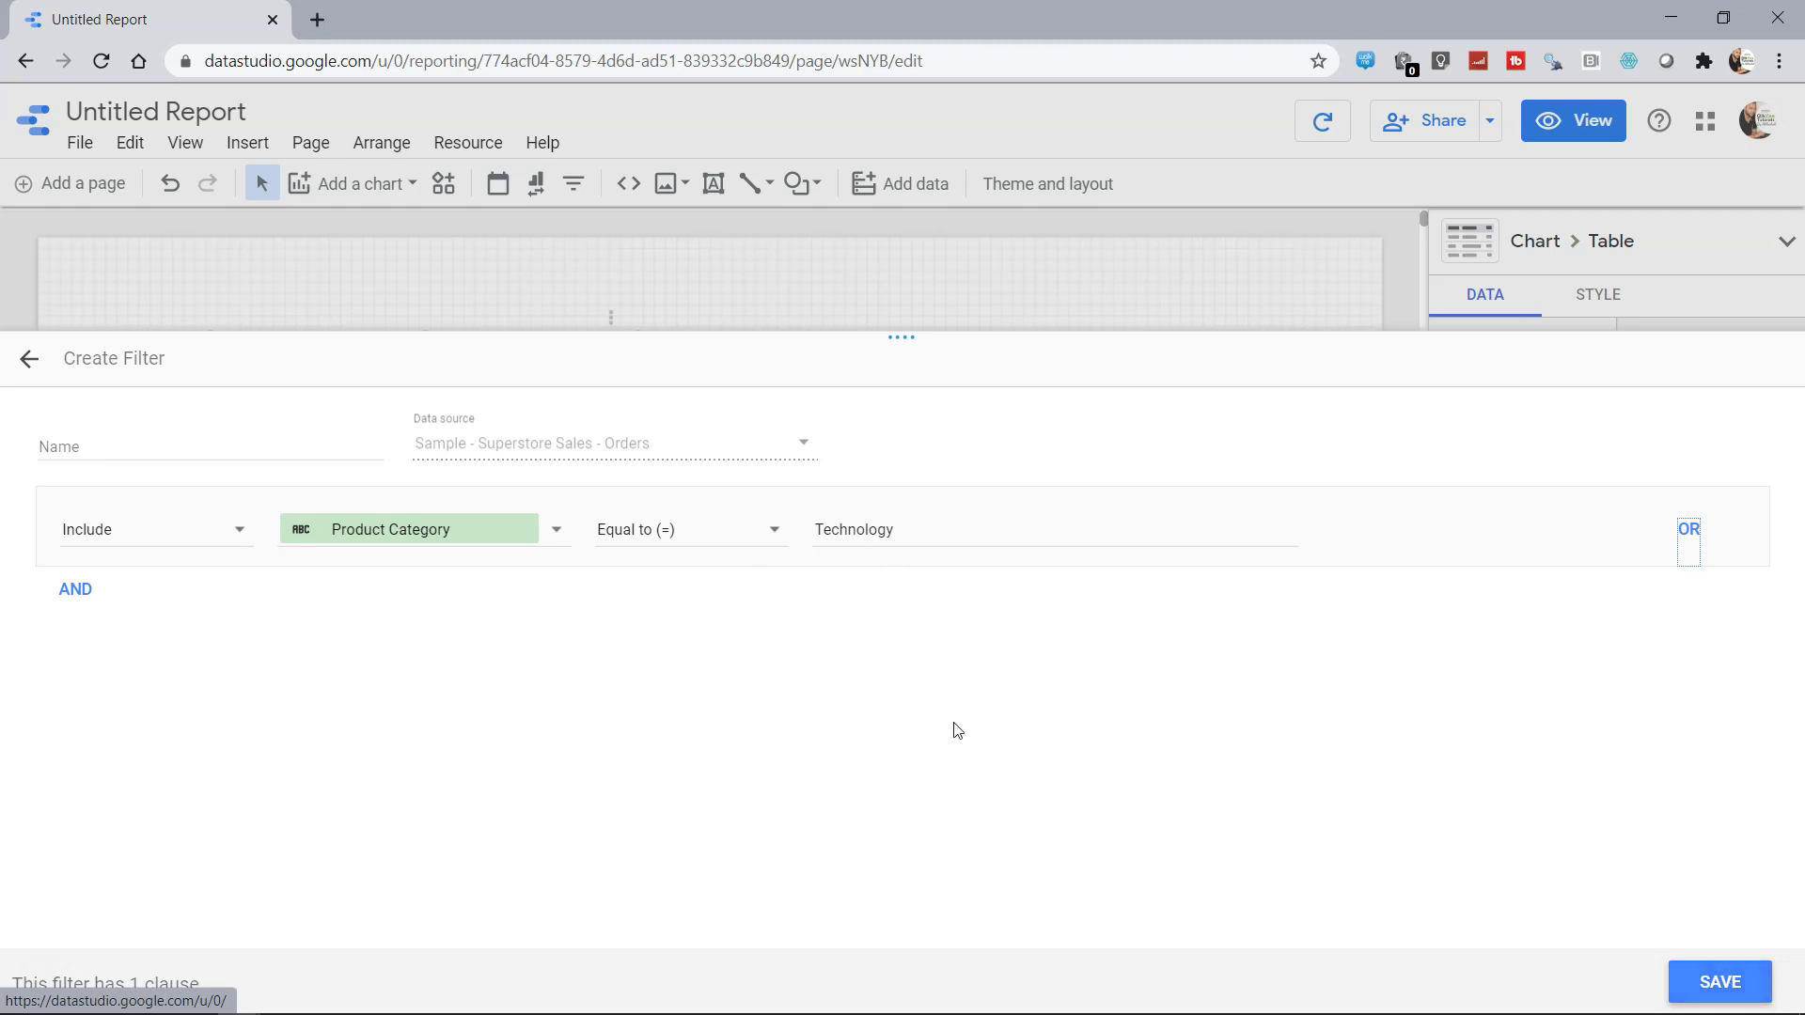
Name the filter 'Product Technology' and save it
click(249, 447)
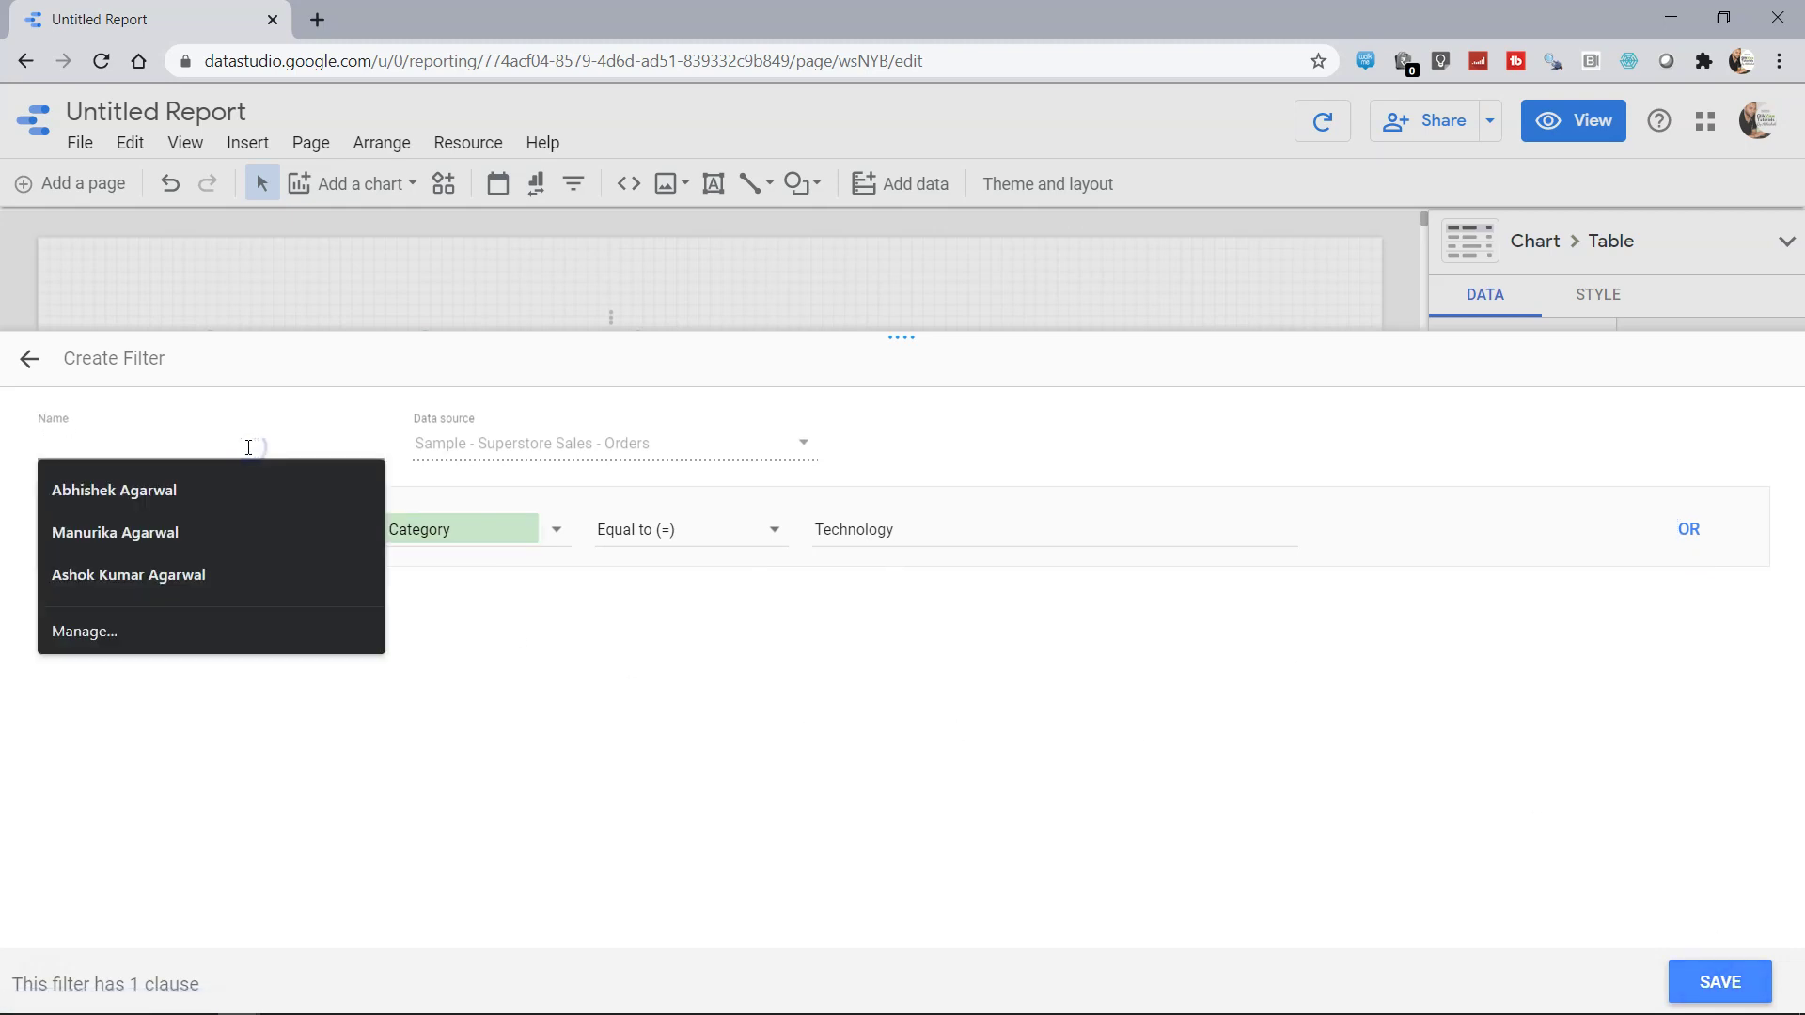
text(Product )
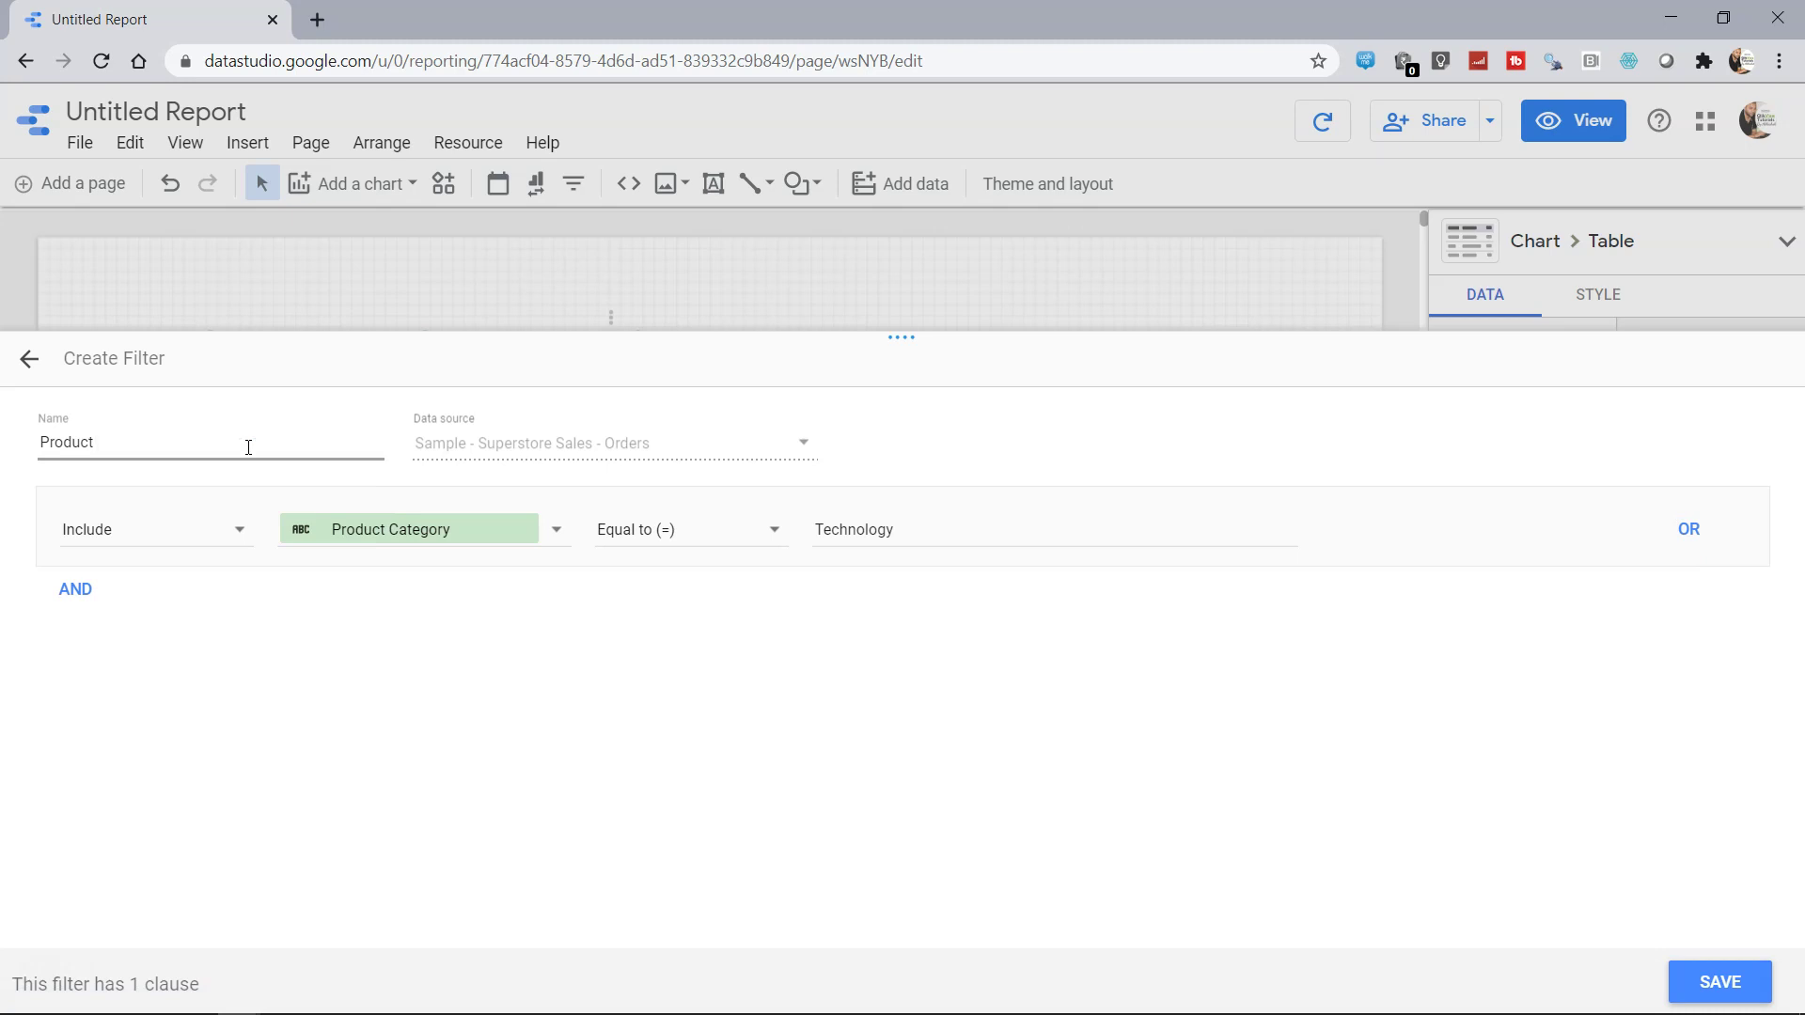
text(Technology)
click(1730, 982)
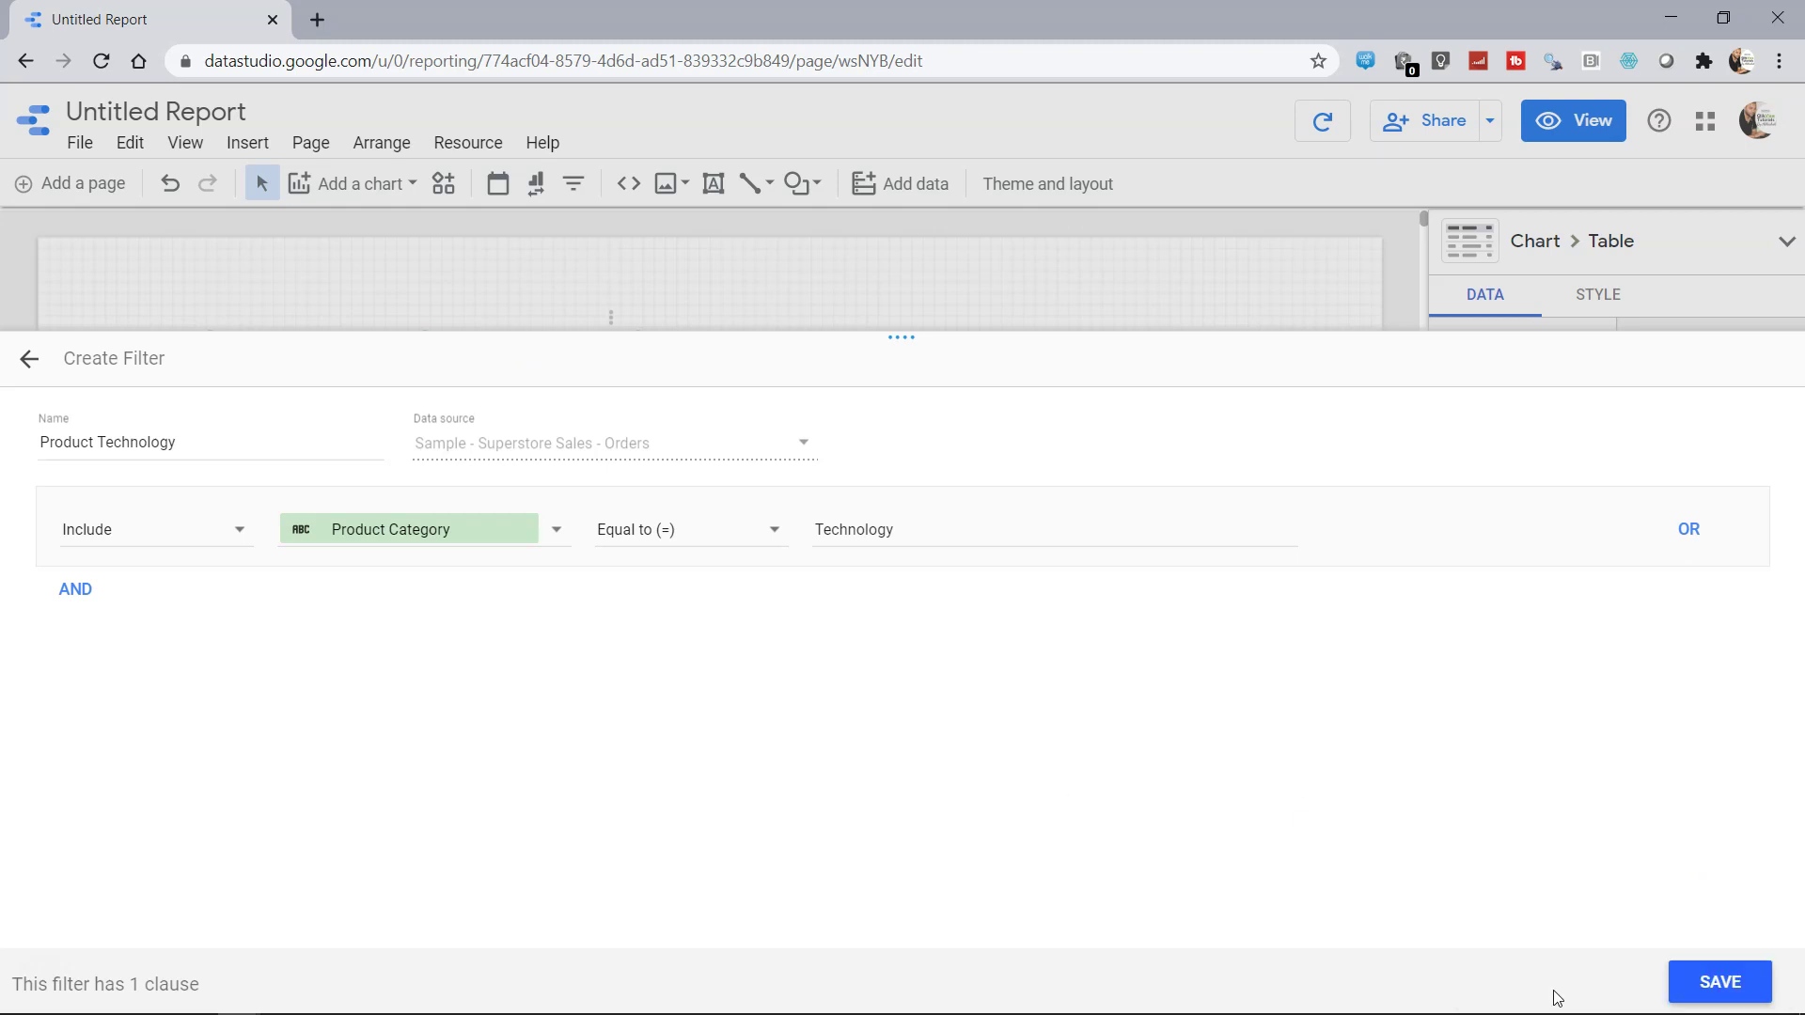
click(1714, 984)
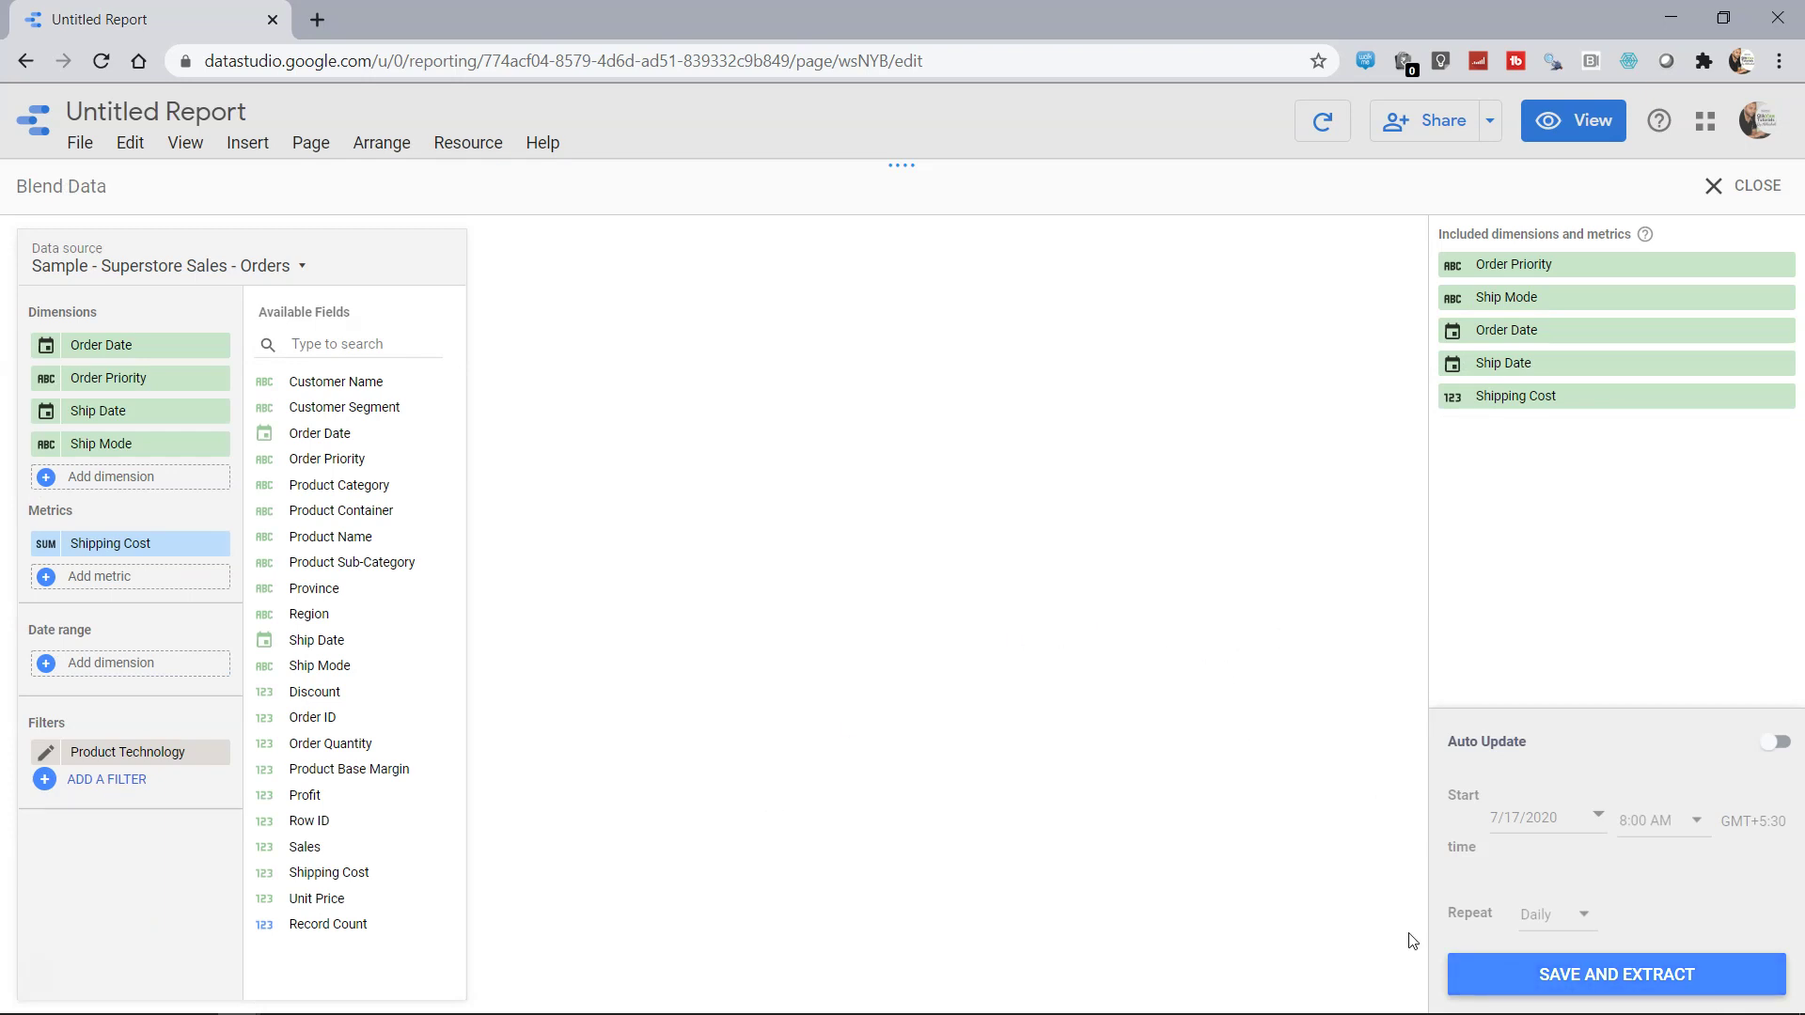
Save the extract and let the extraction of the shipping fields finish
click(1586, 979)
Switch the table's data source to Extract Data, then delete the table
click(1747, 185)
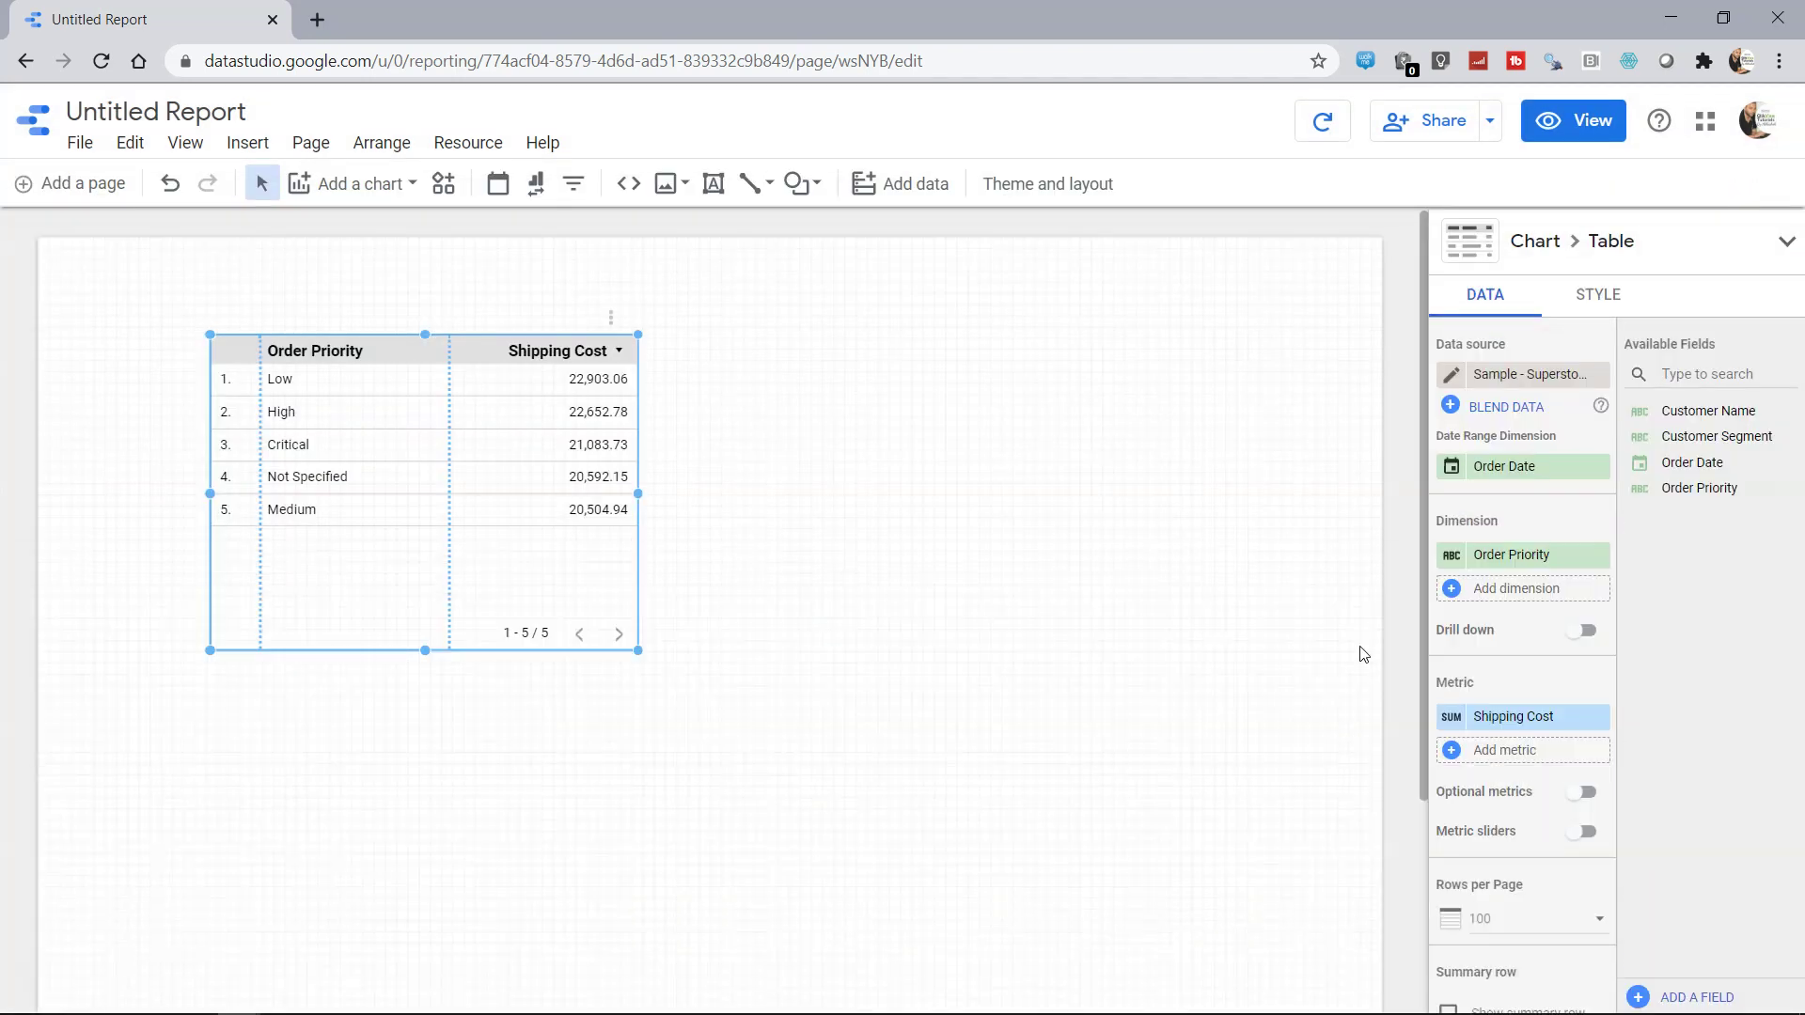
click(1486, 376)
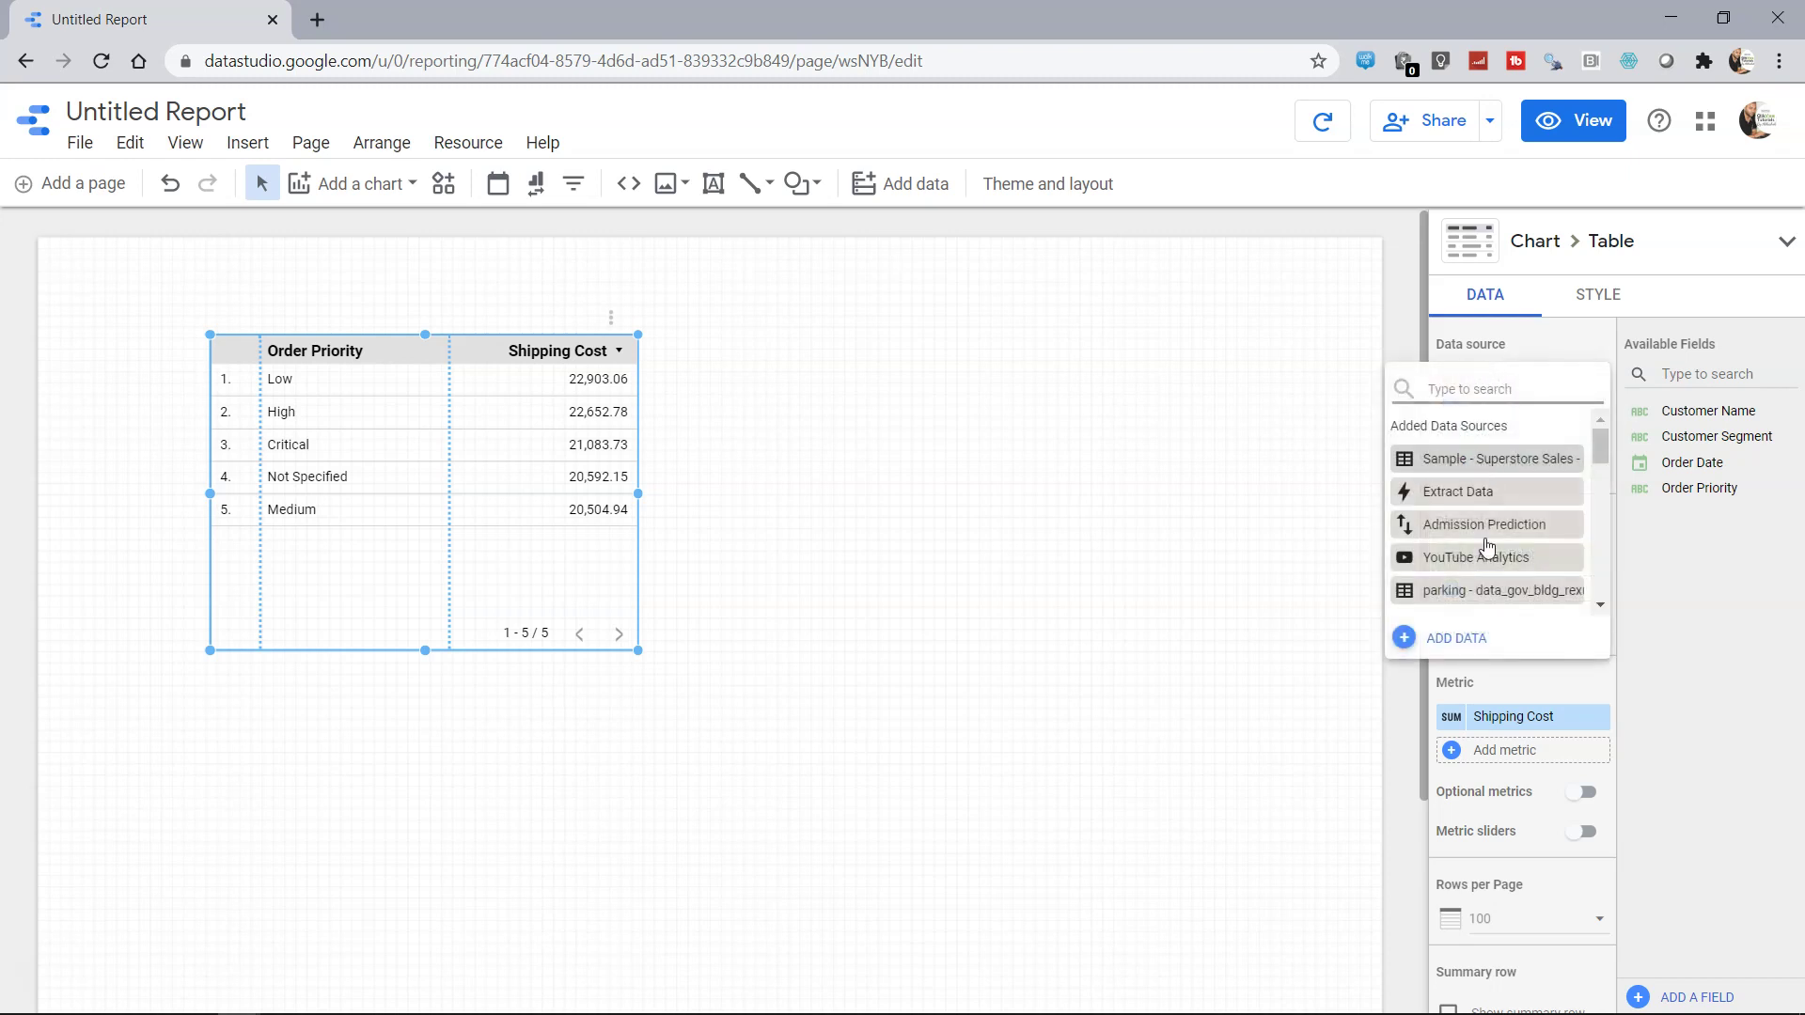
scroll(1485, 545, down, 10)
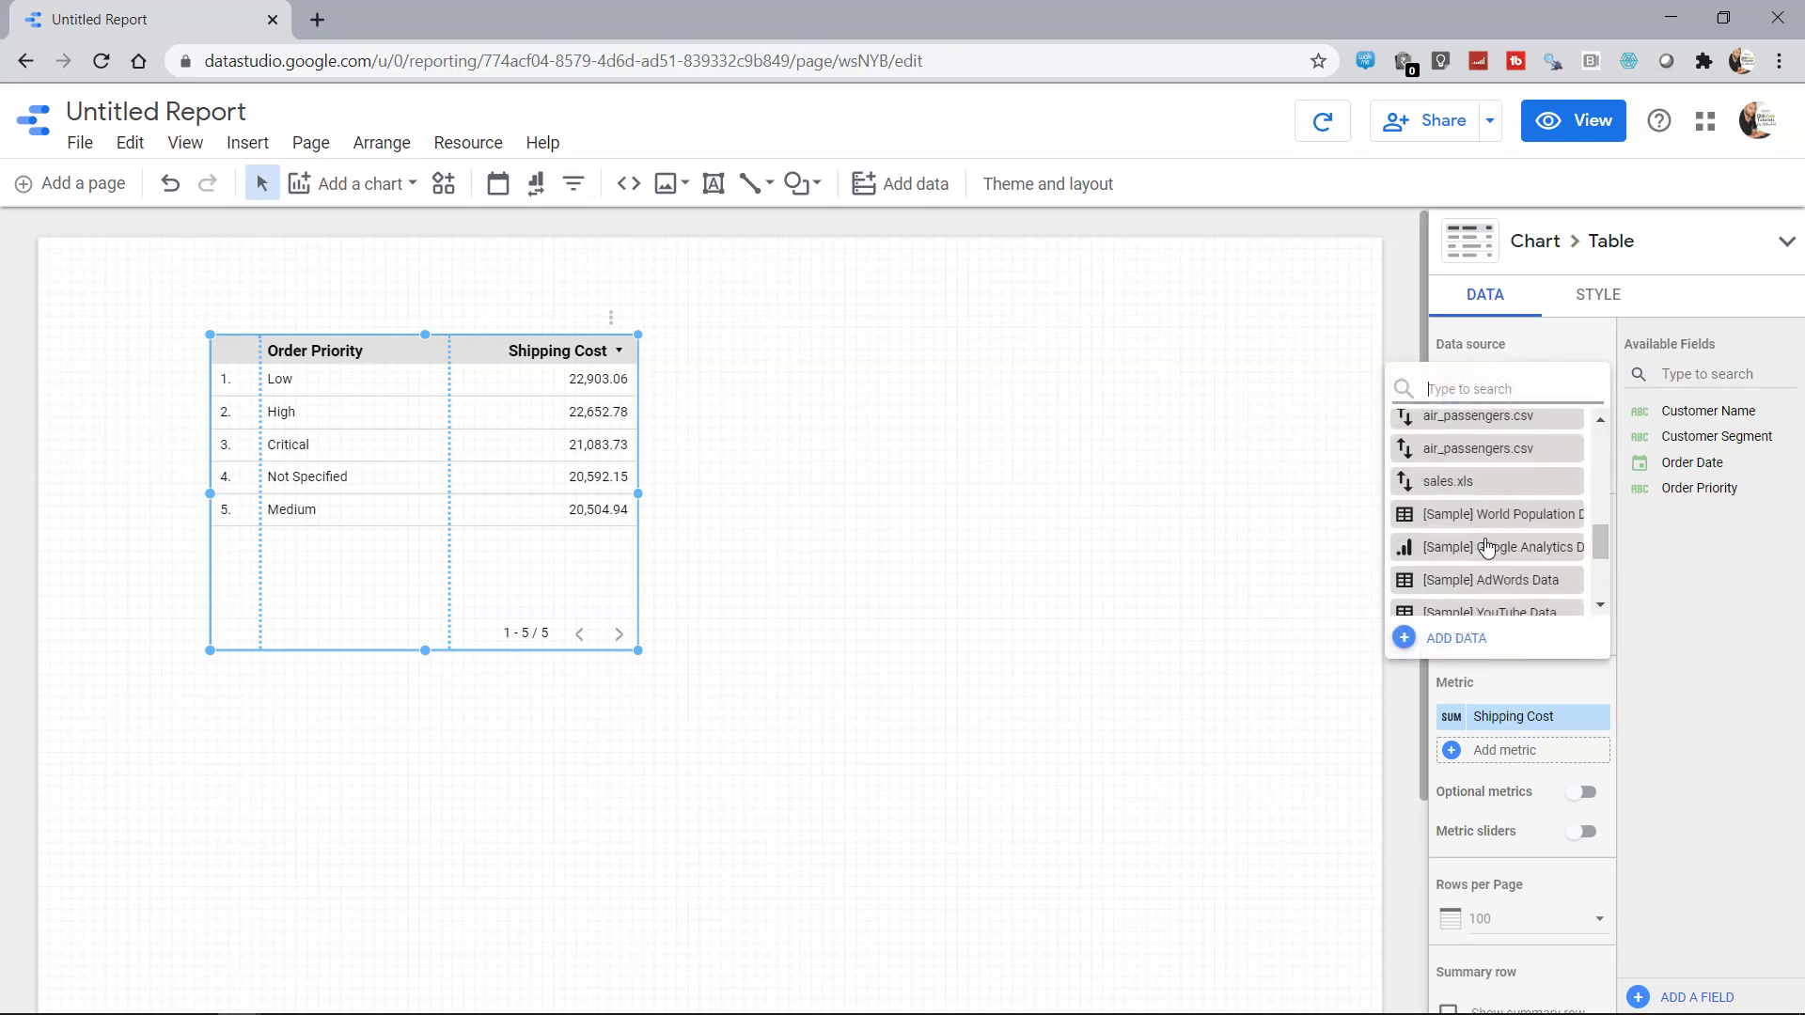
scroll(1486, 545, down, 2)
scroll(1485, 545, up, 12)
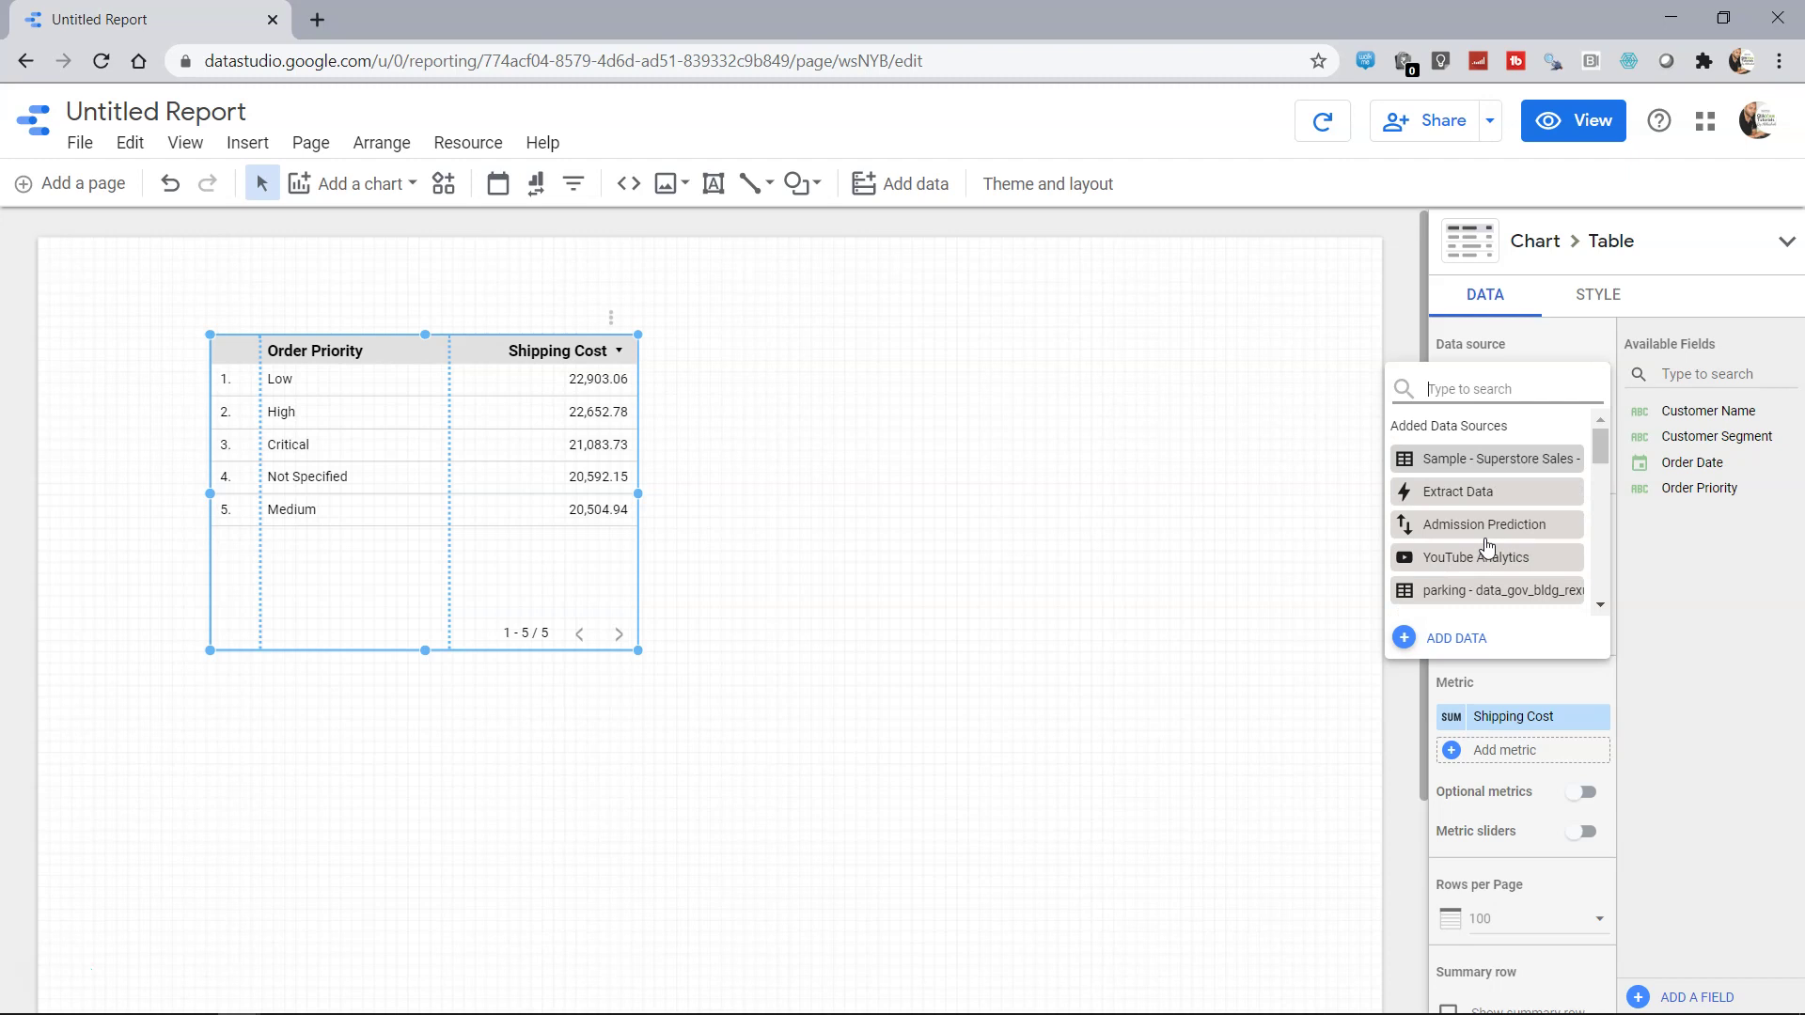
click(1453, 494)
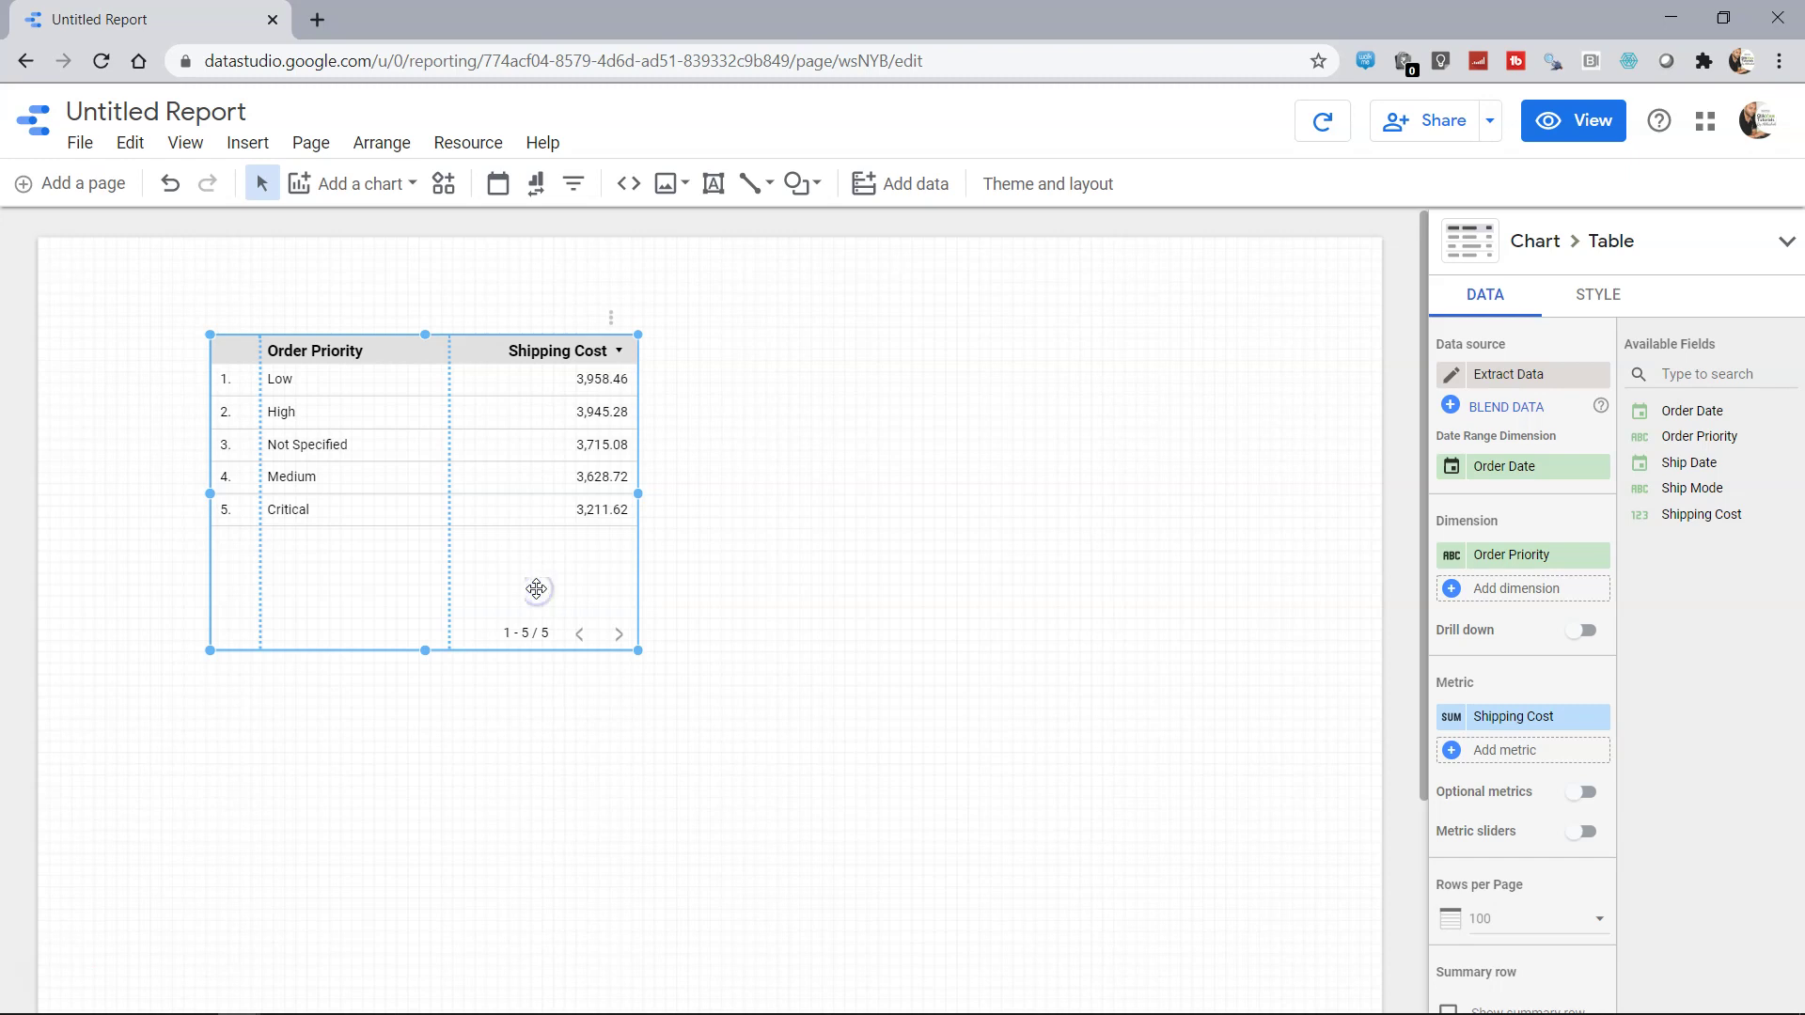
key(Delete)
Insert a table on the page and drag Ship Mode in beside Order Priority as a second dimension
click(355, 184)
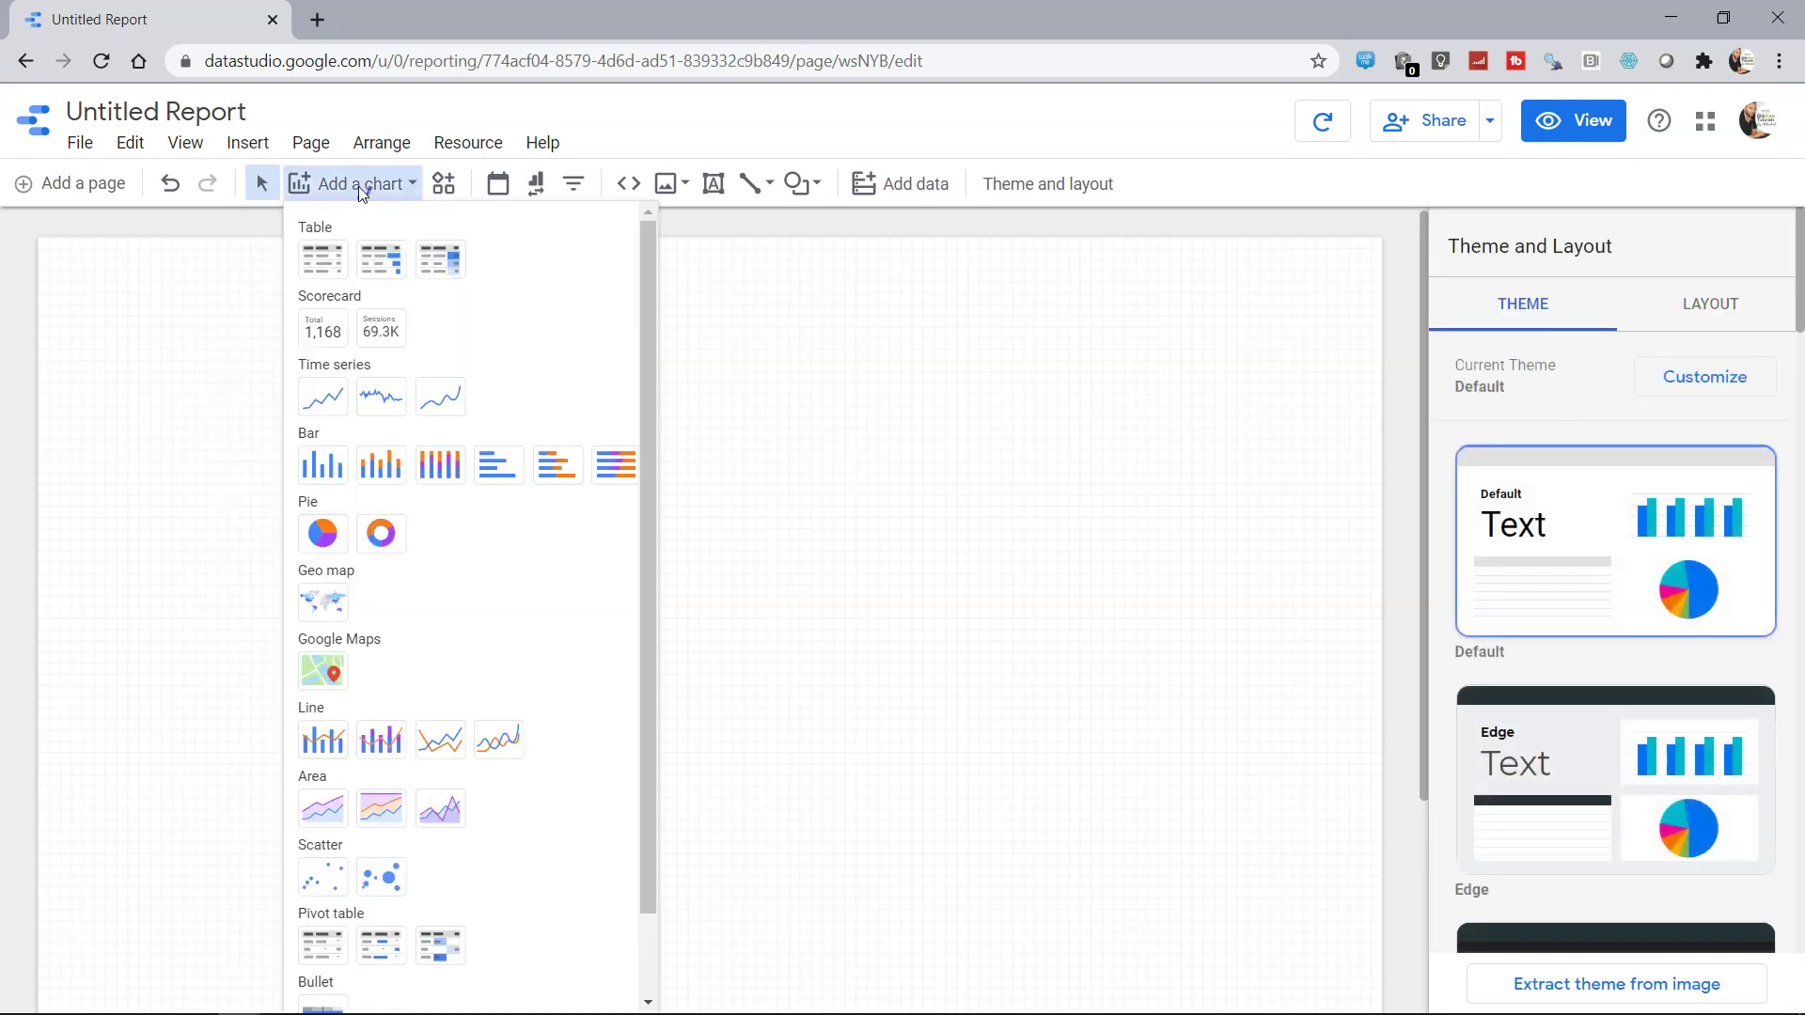
click(328, 263)
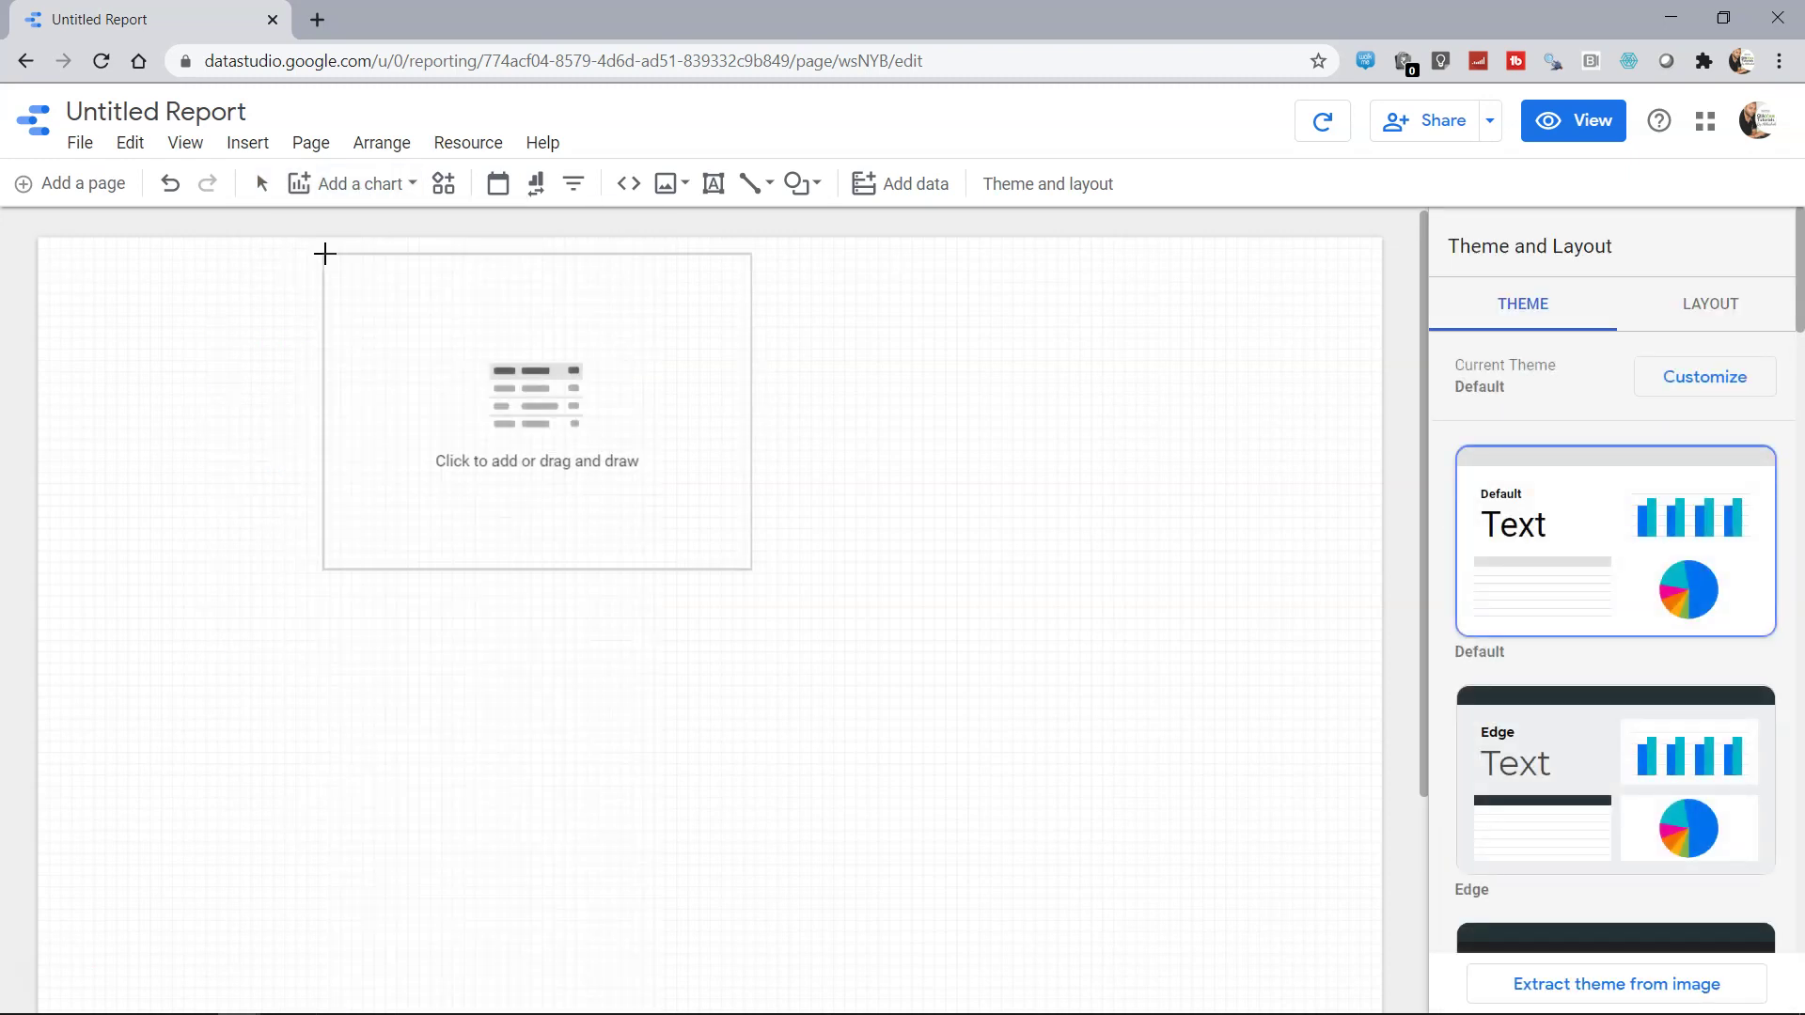
click(296, 406)
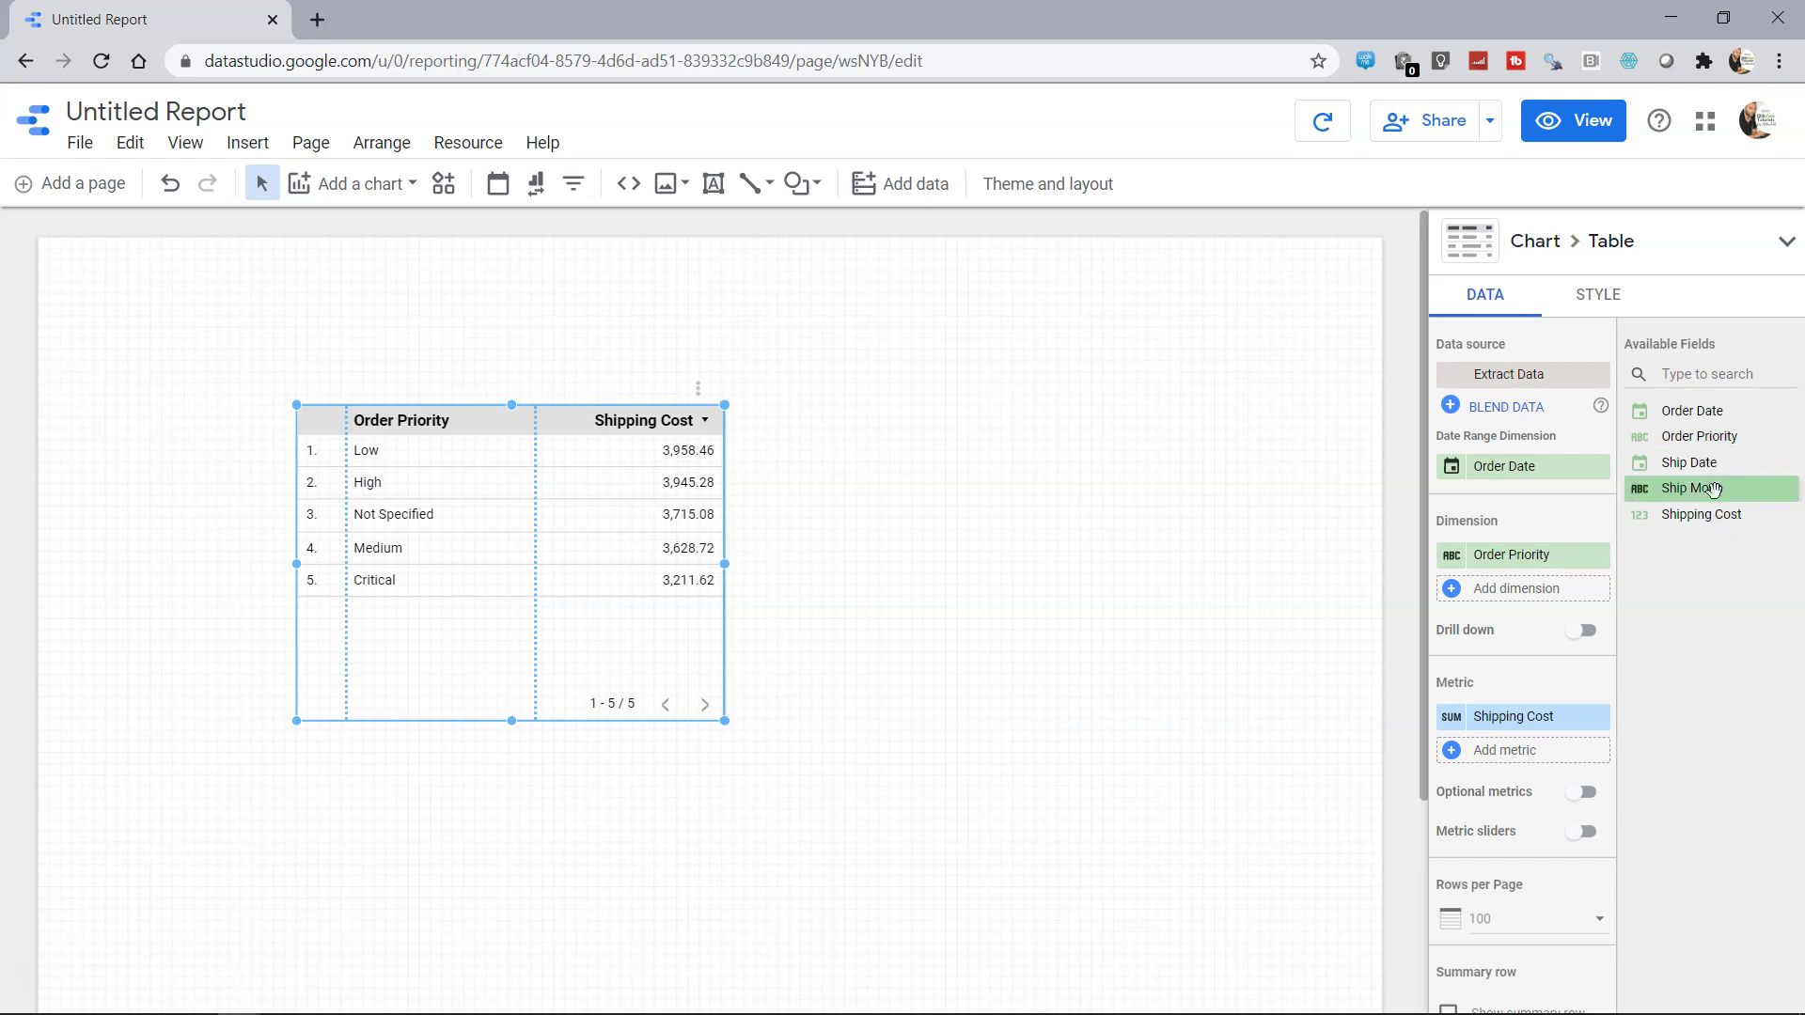
drag(1692, 411, 1756, 602)
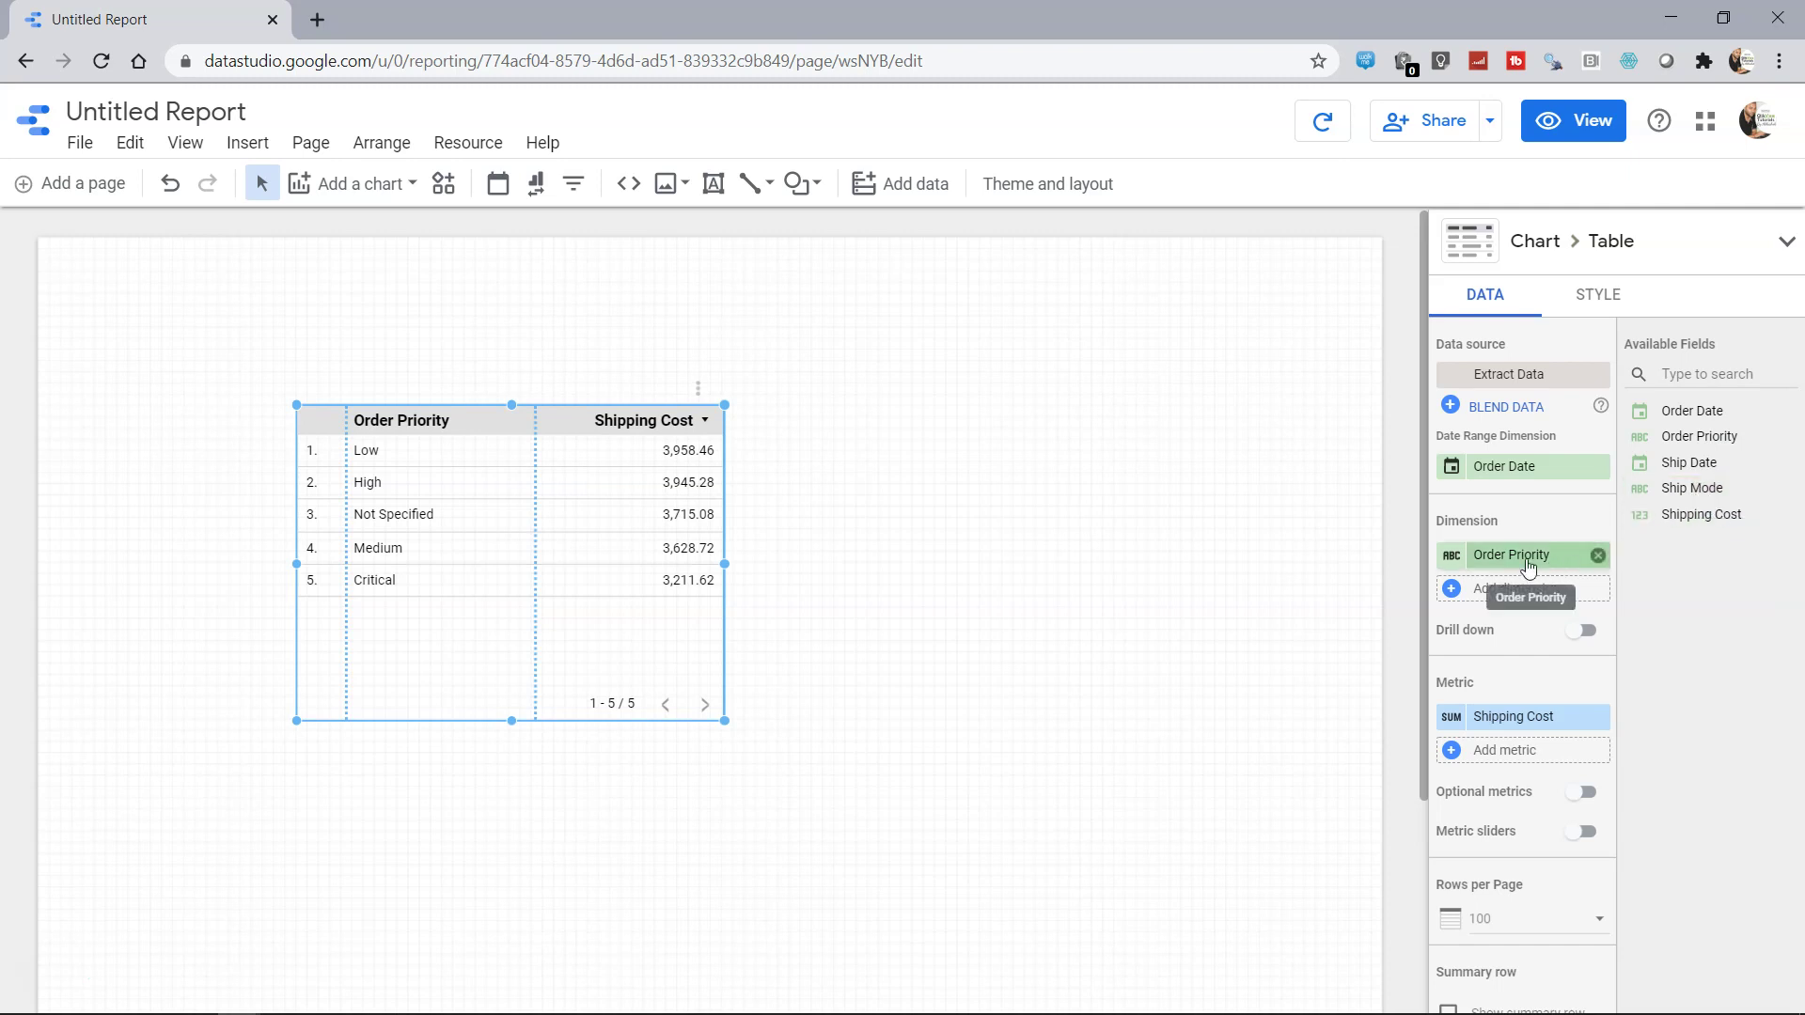
drag(1523, 564, 1525, 501)
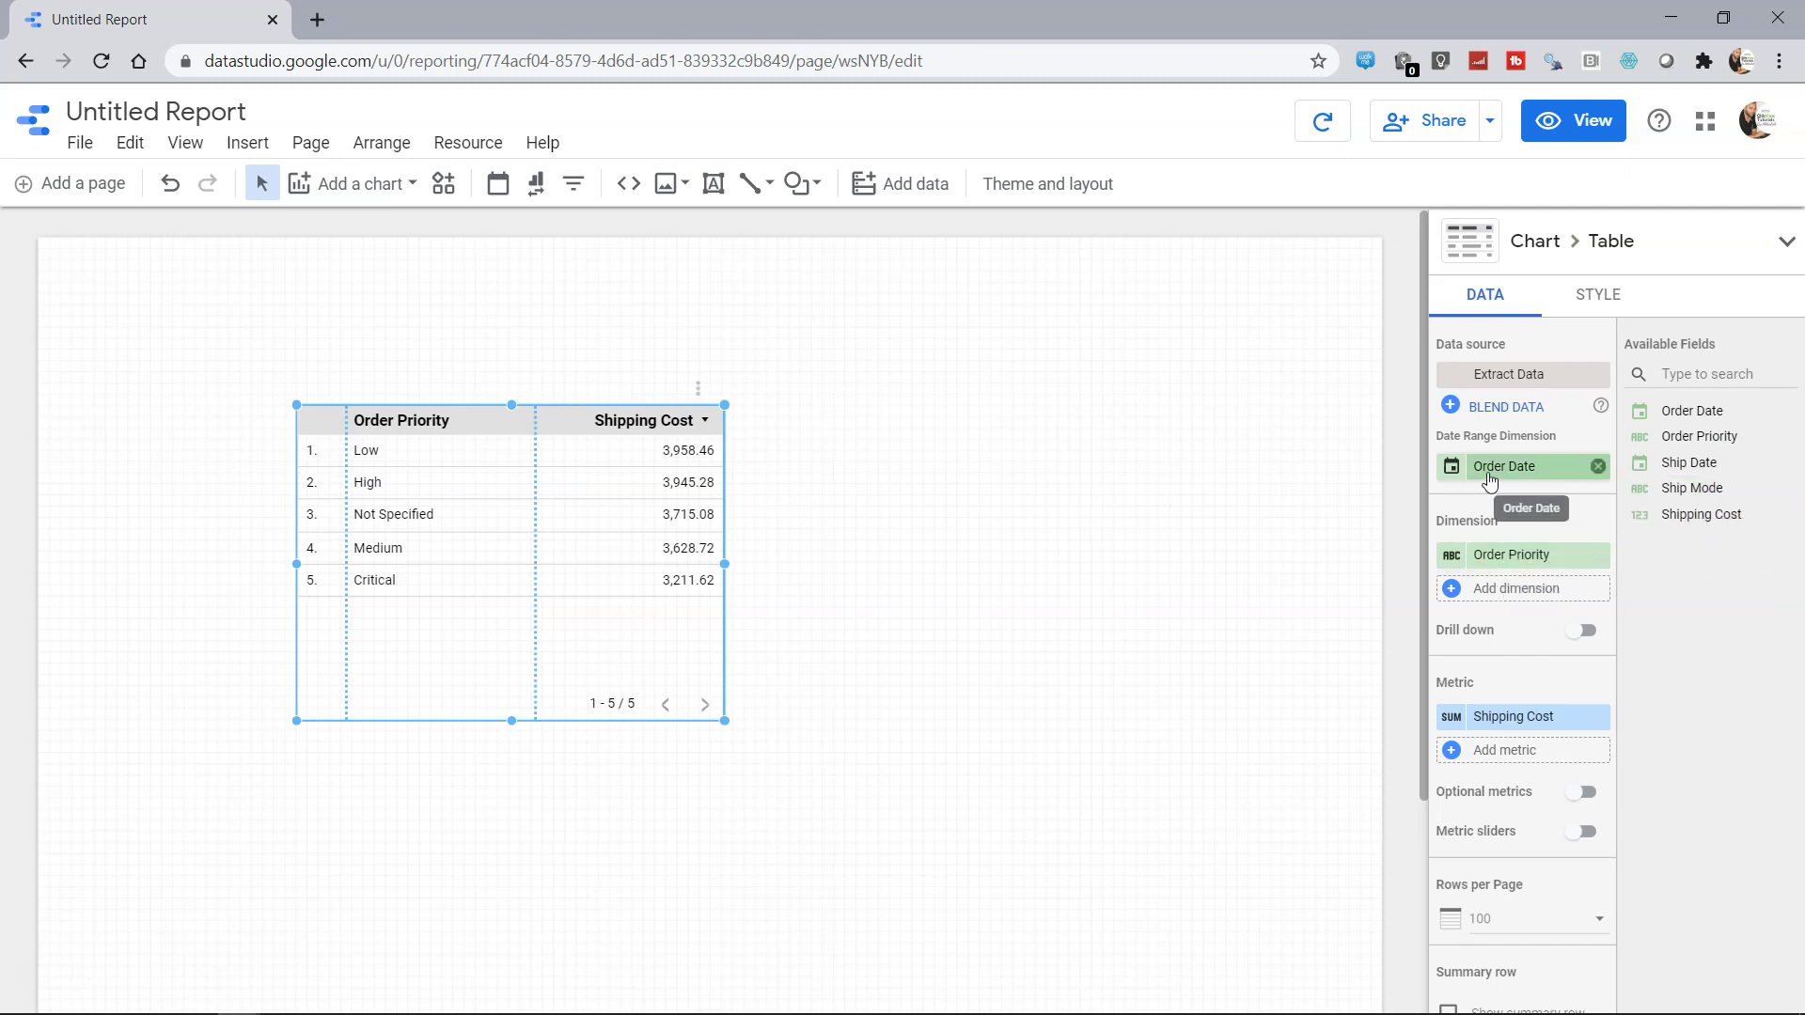
drag(1604, 561, 1702, 416)
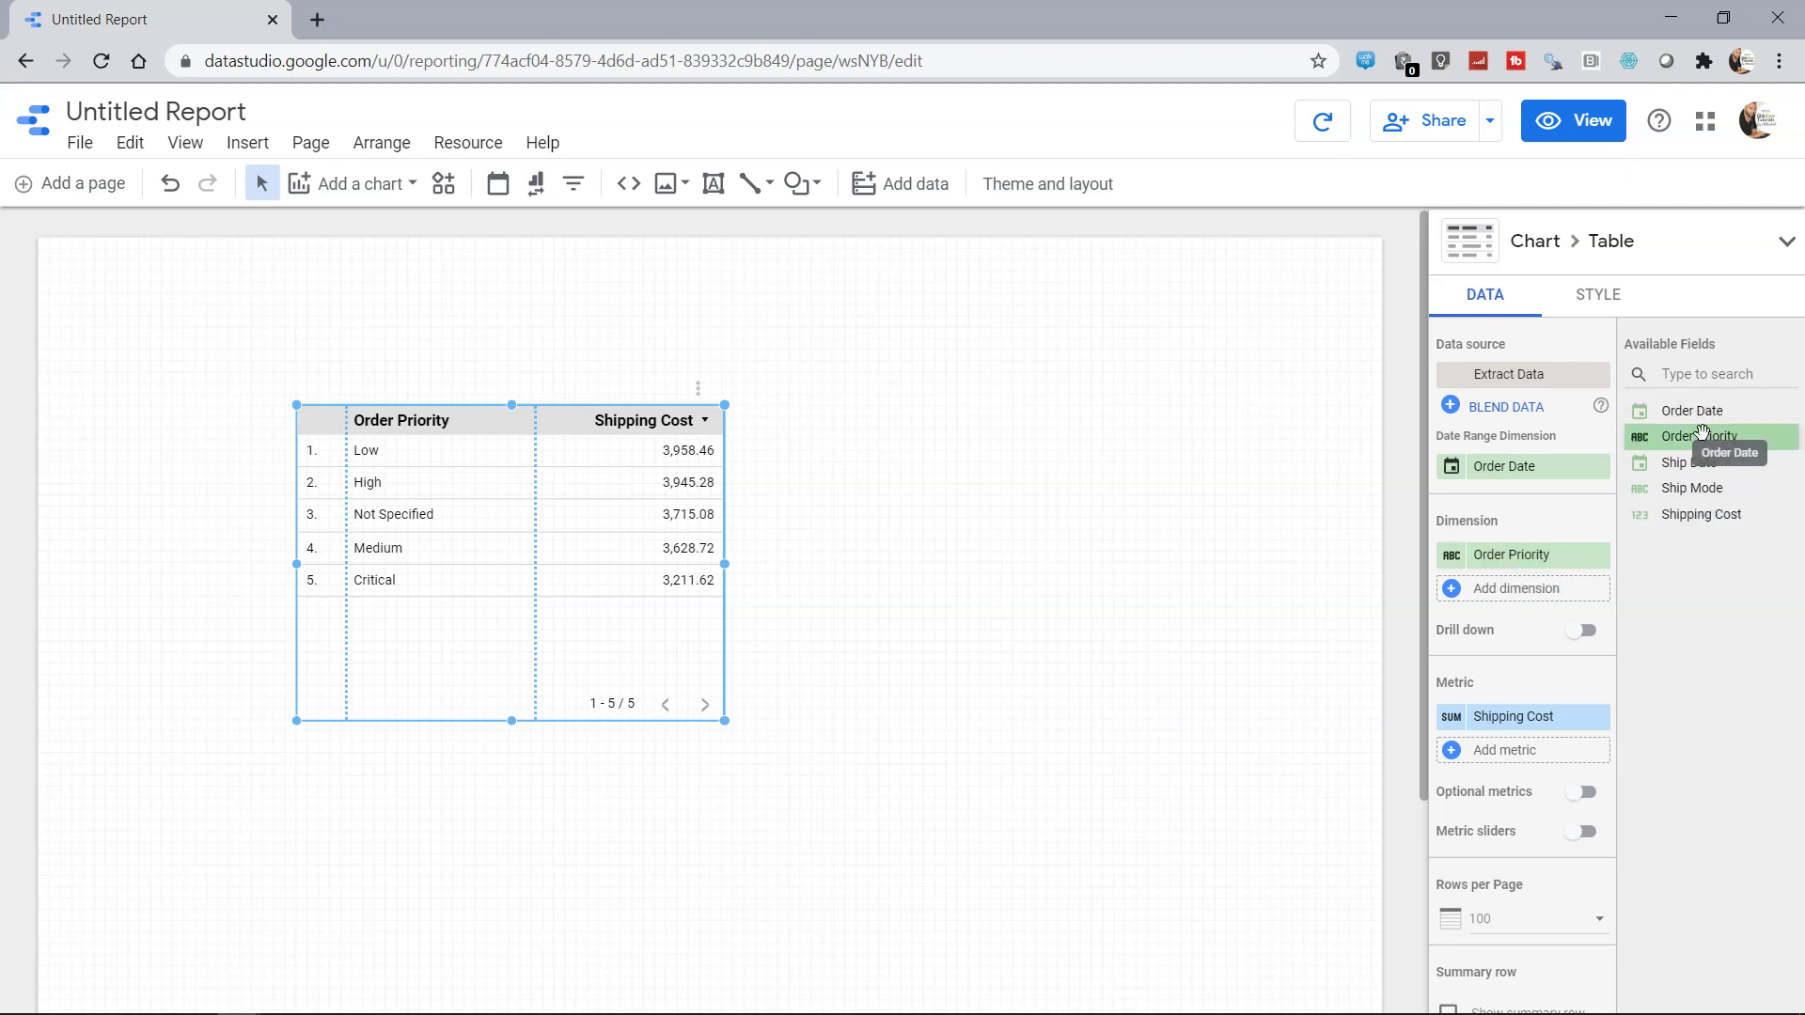
drag(1697, 488, 1509, 590)
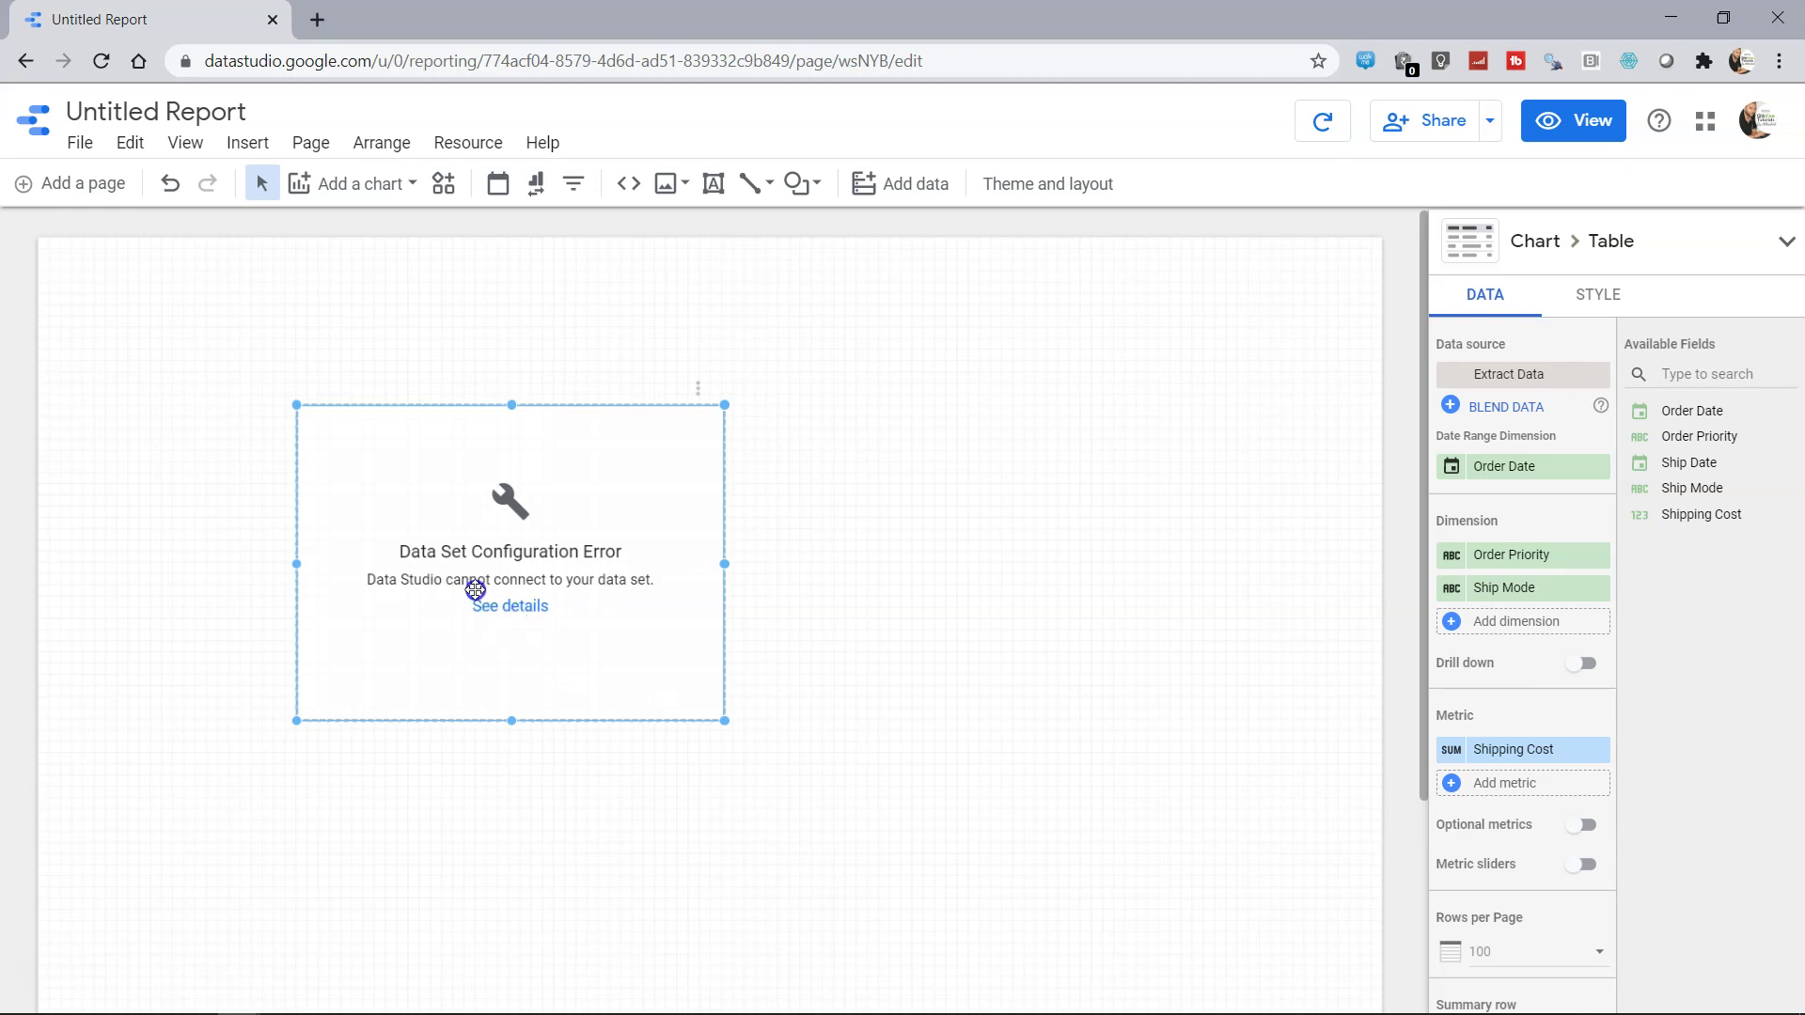
Dismiss the configuration error details, switch to view mode and back to edit, and select the broken table
click(516, 610)
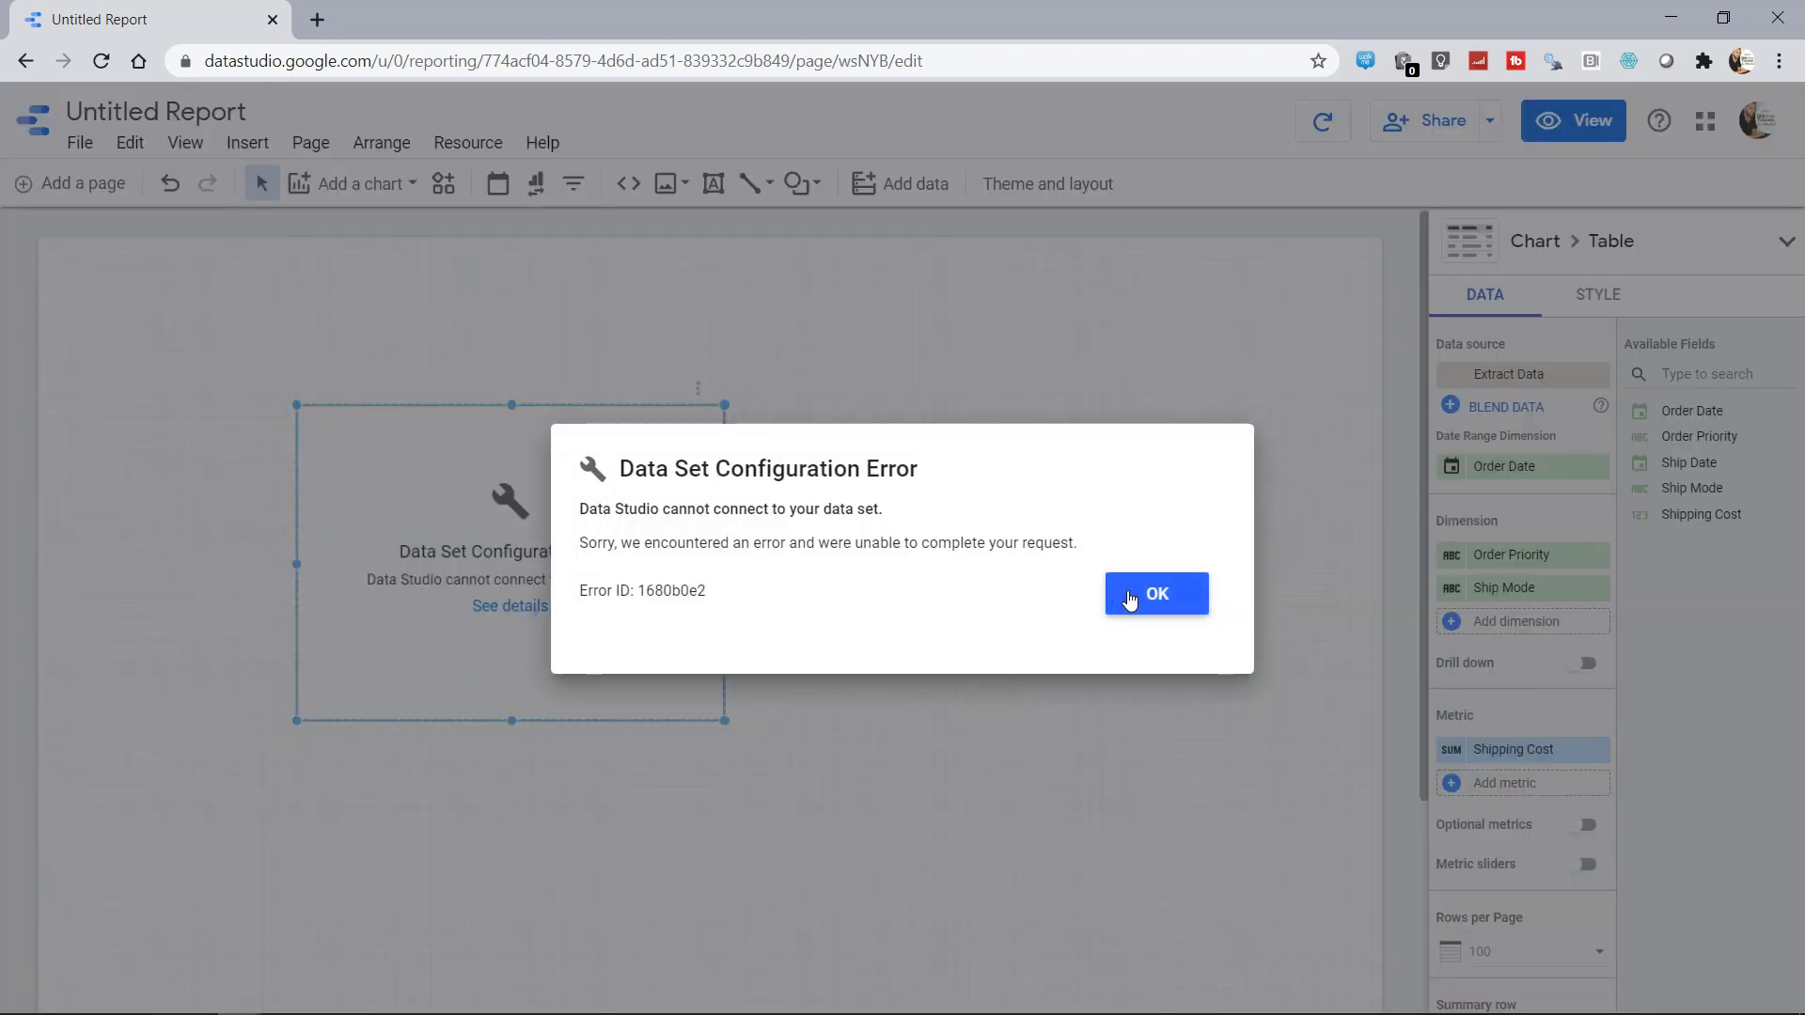
click(1141, 596)
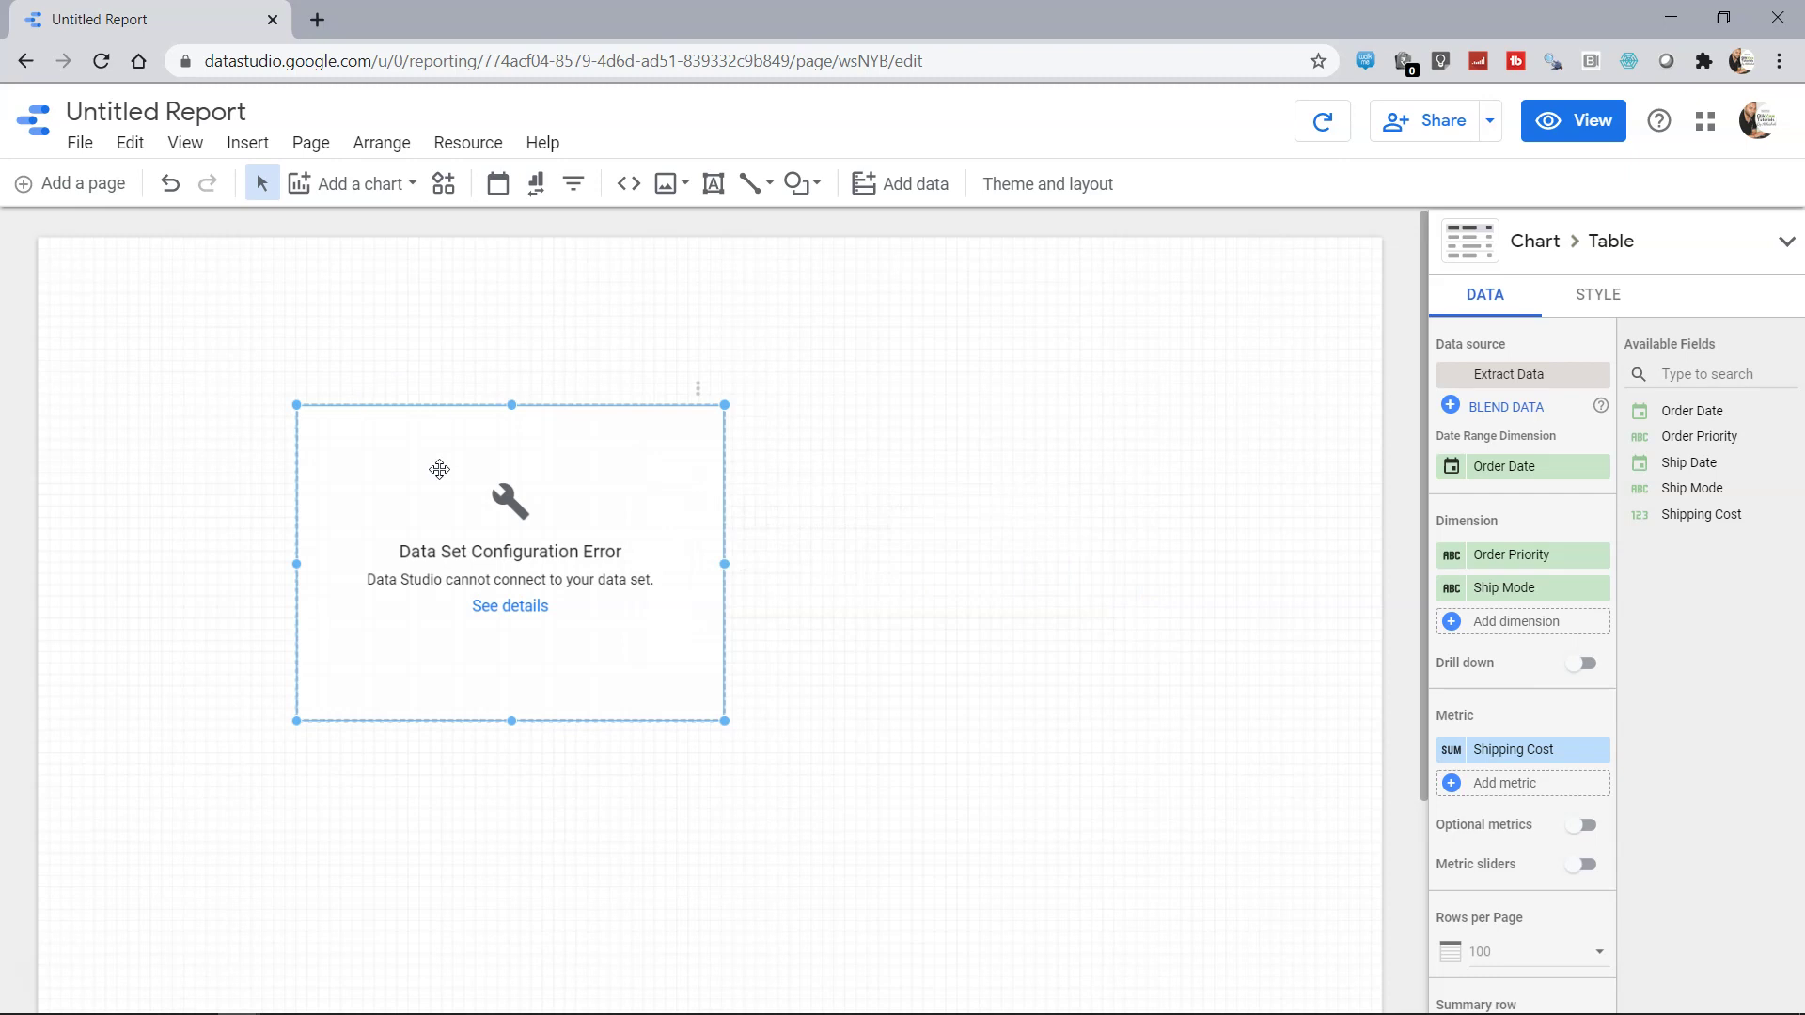
click(25, 62)
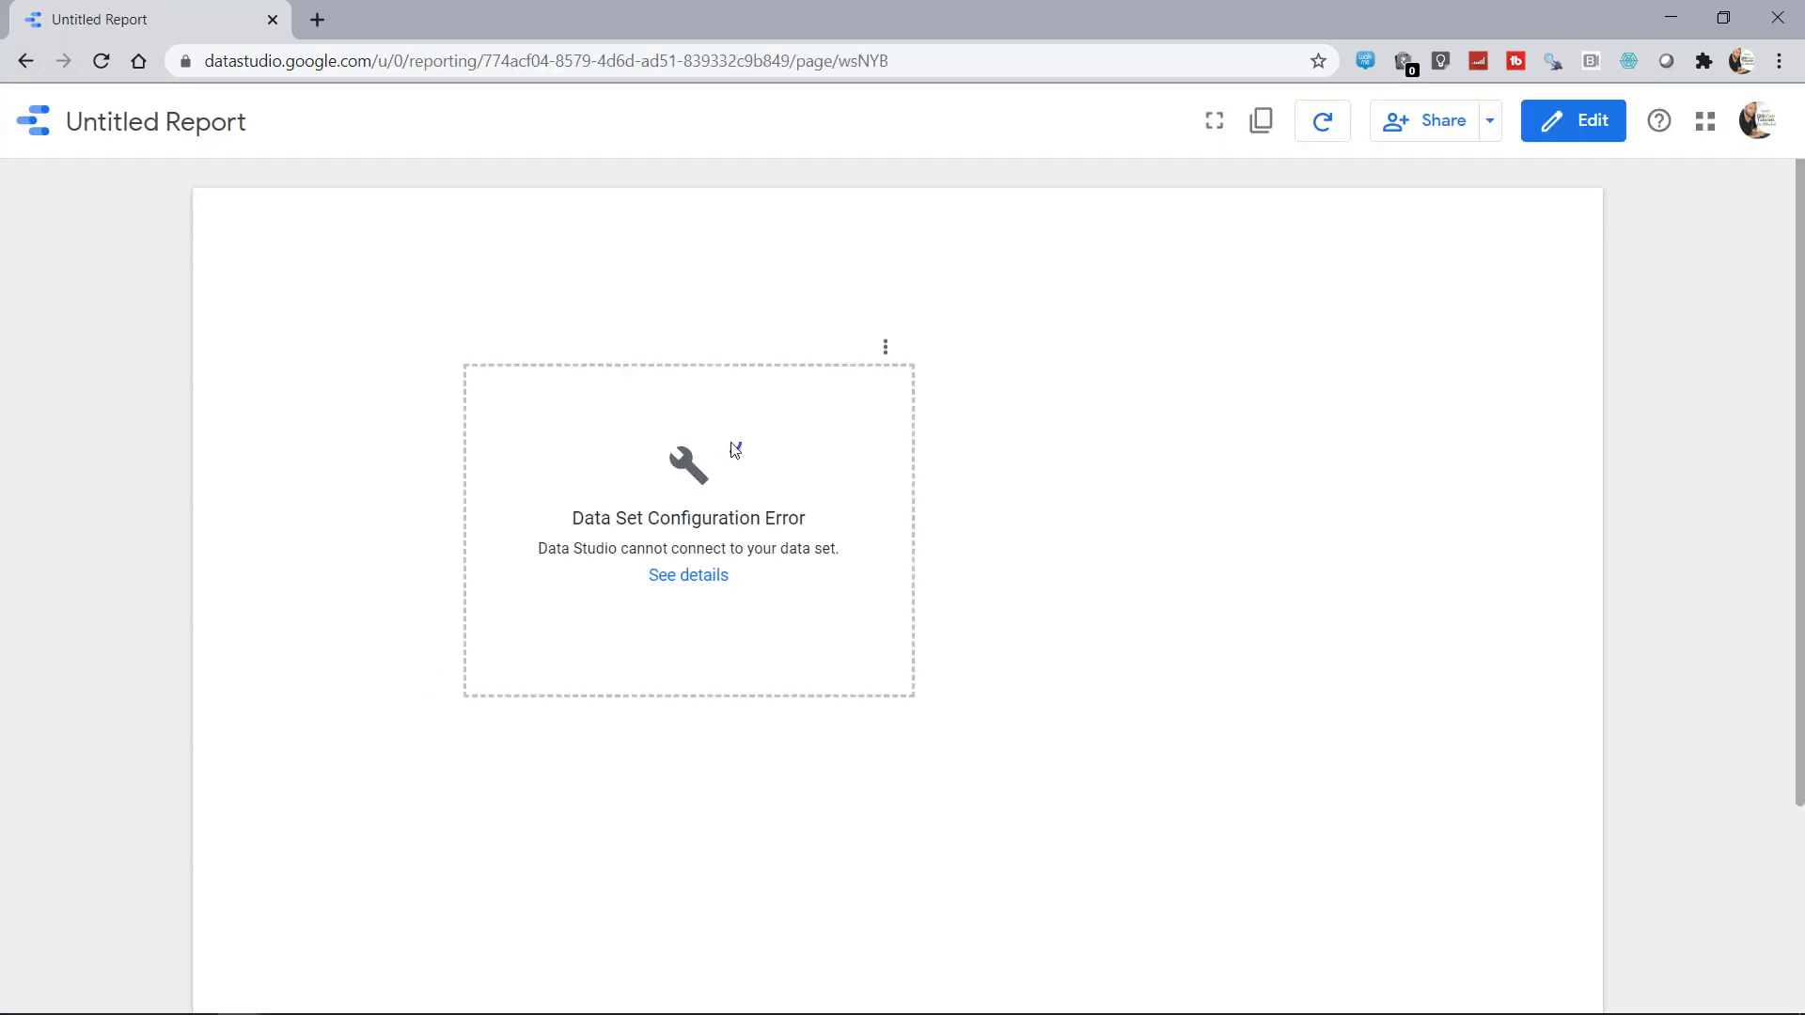
click(1572, 130)
click(665, 464)
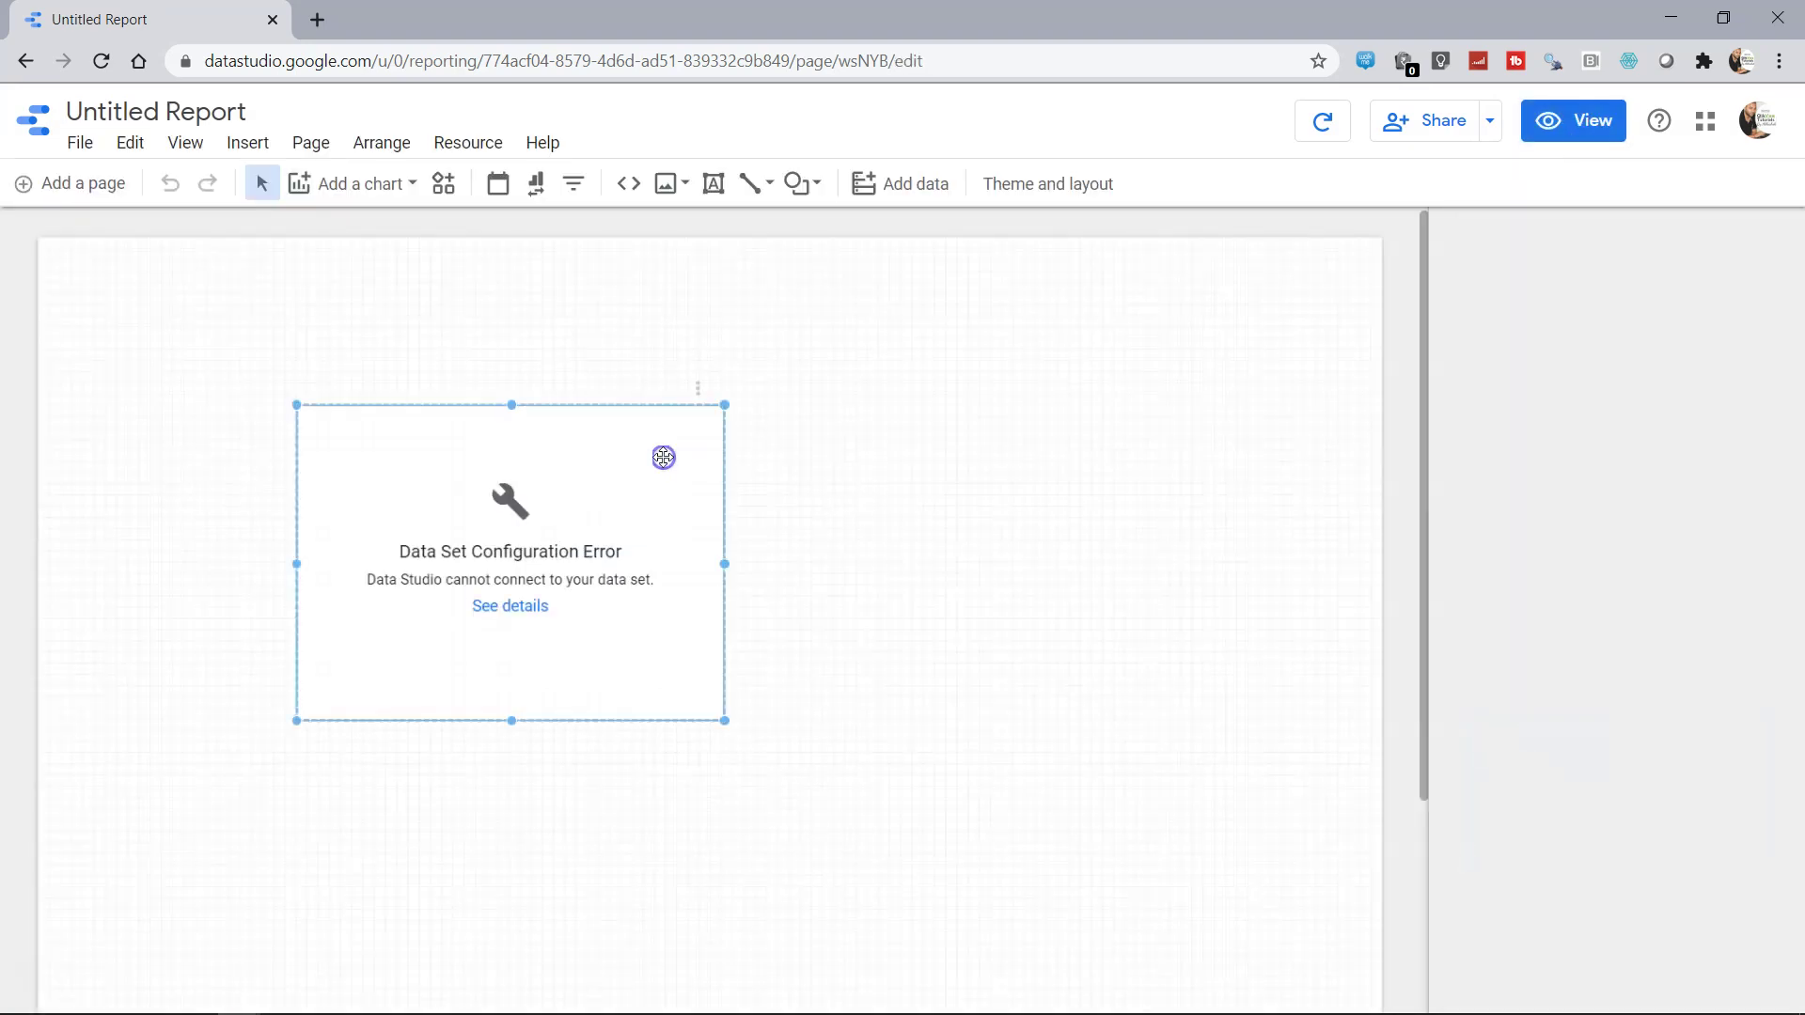
Delete the broken chart and insert a new table using the Extract Data source
key(Delete)
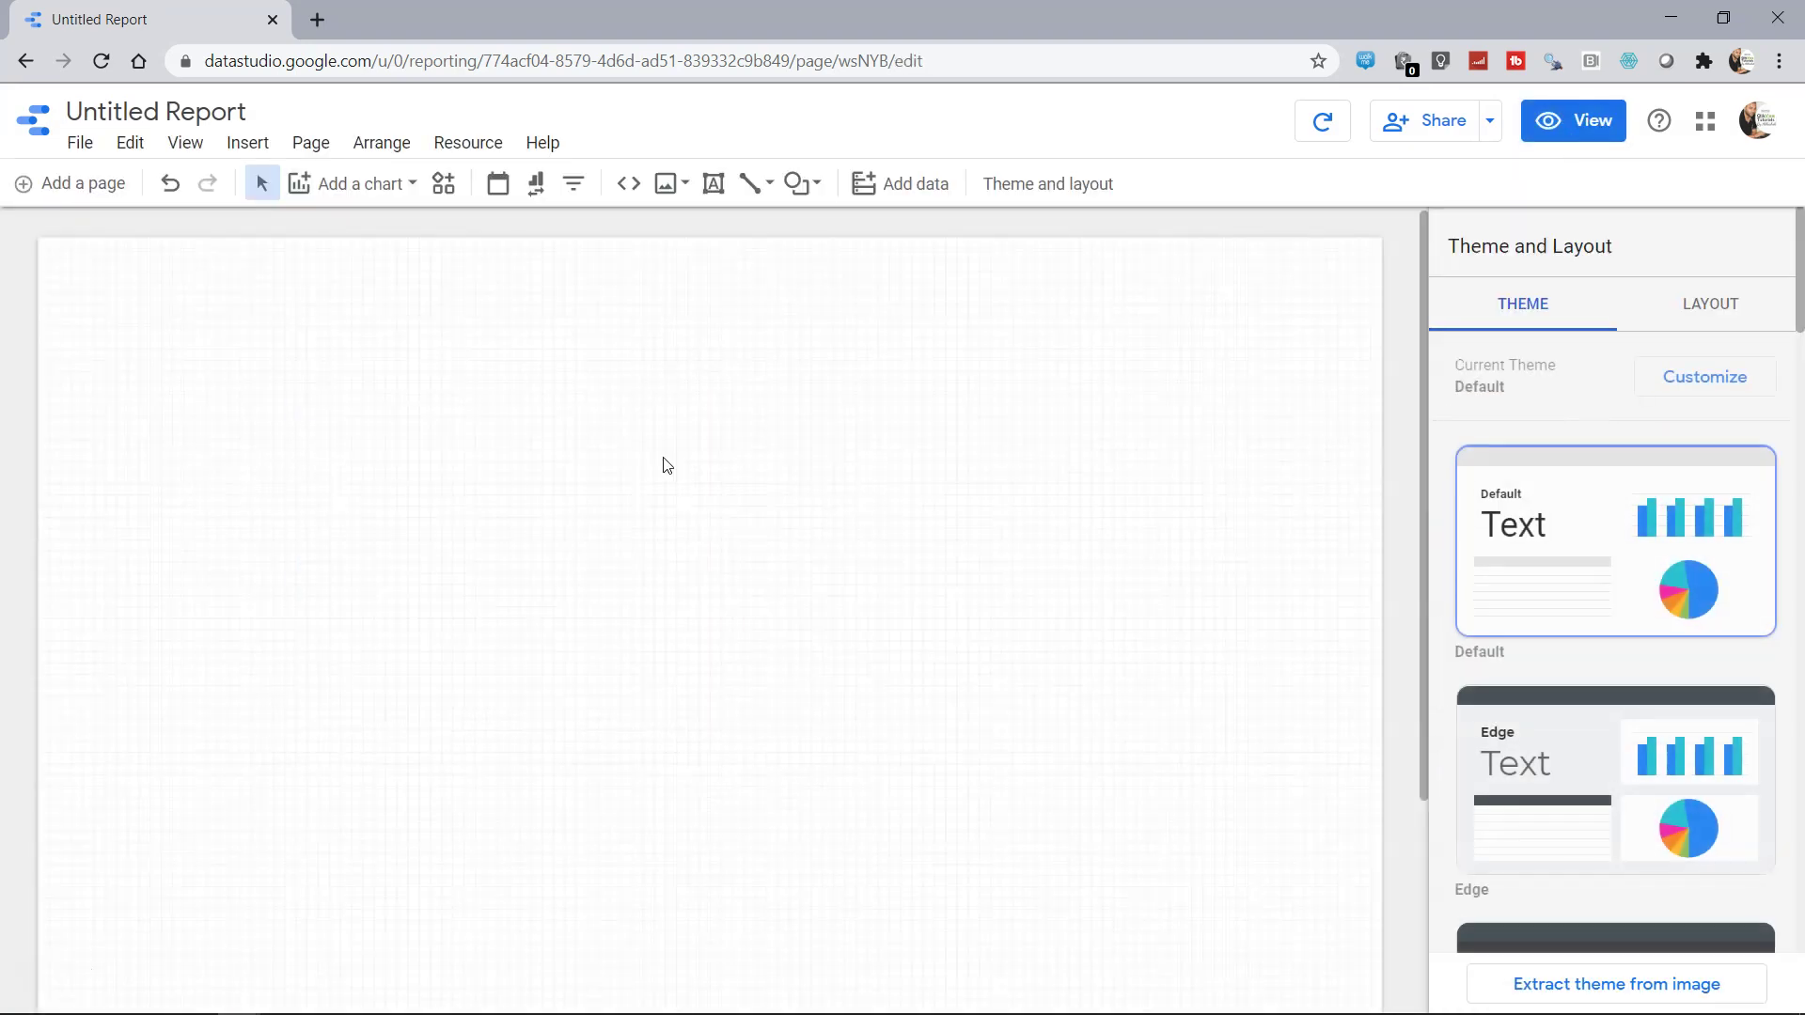
click(360, 184)
click(335, 270)
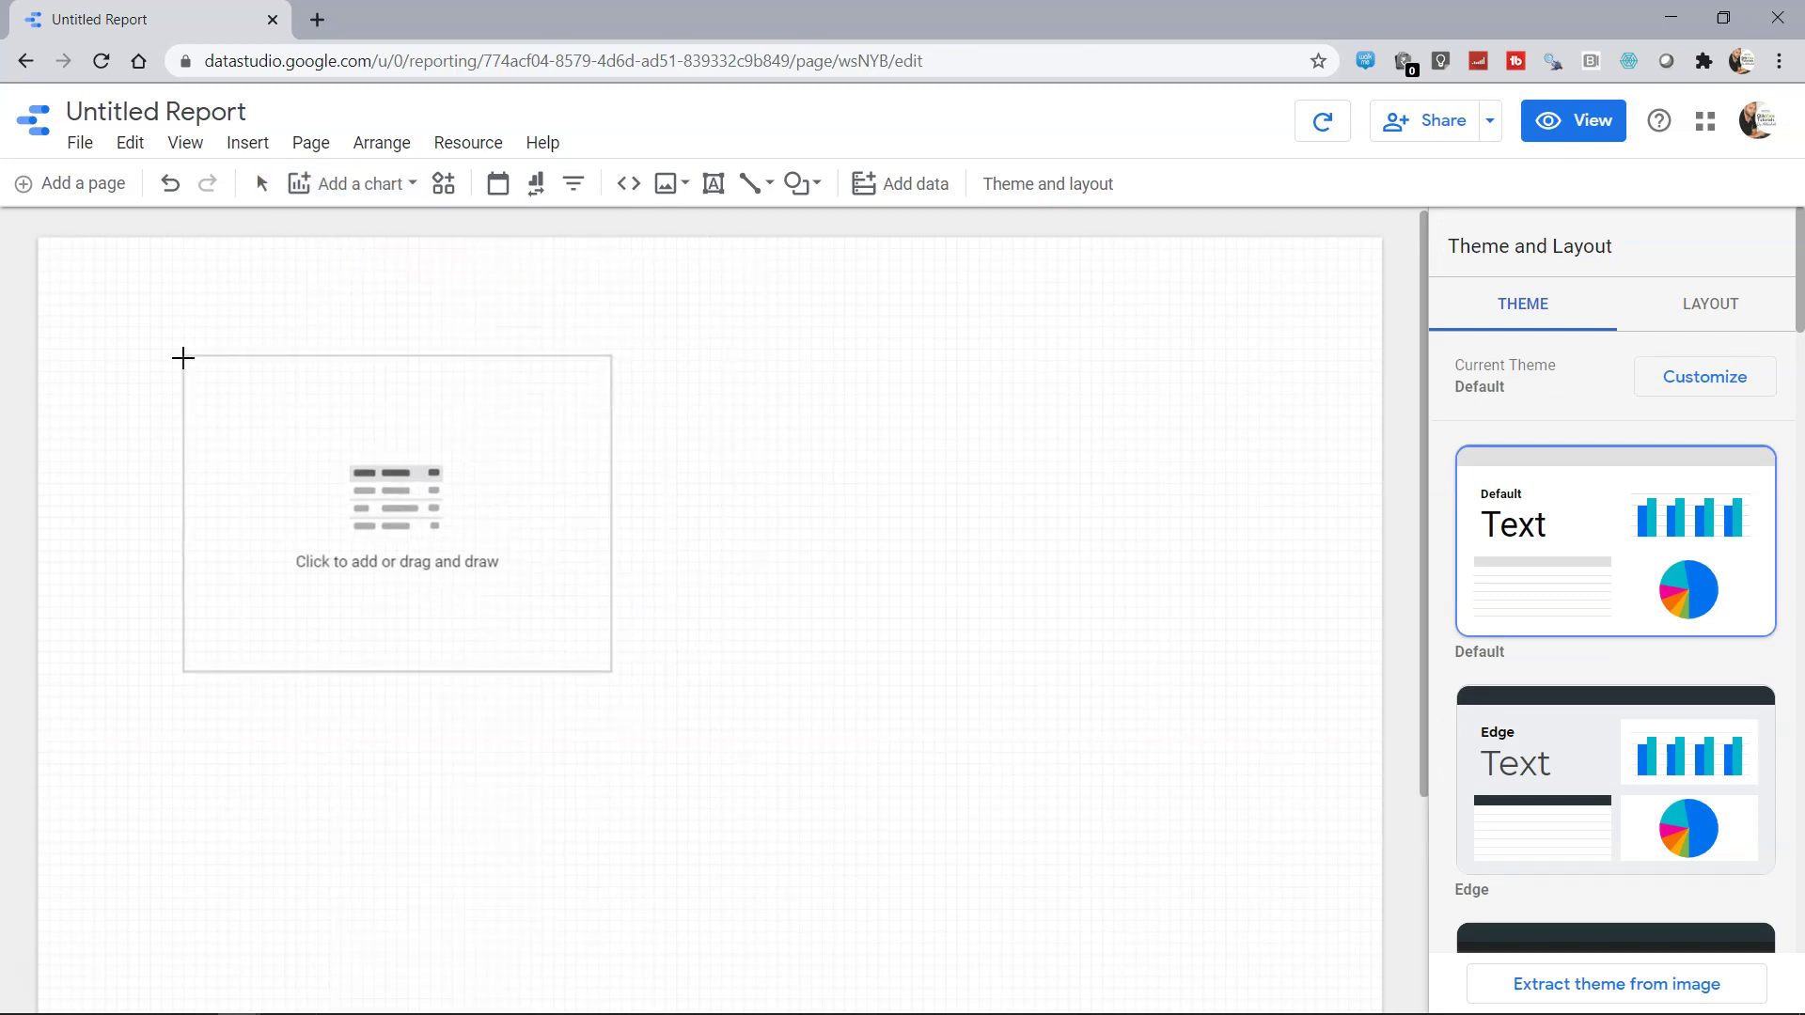
click(183, 348)
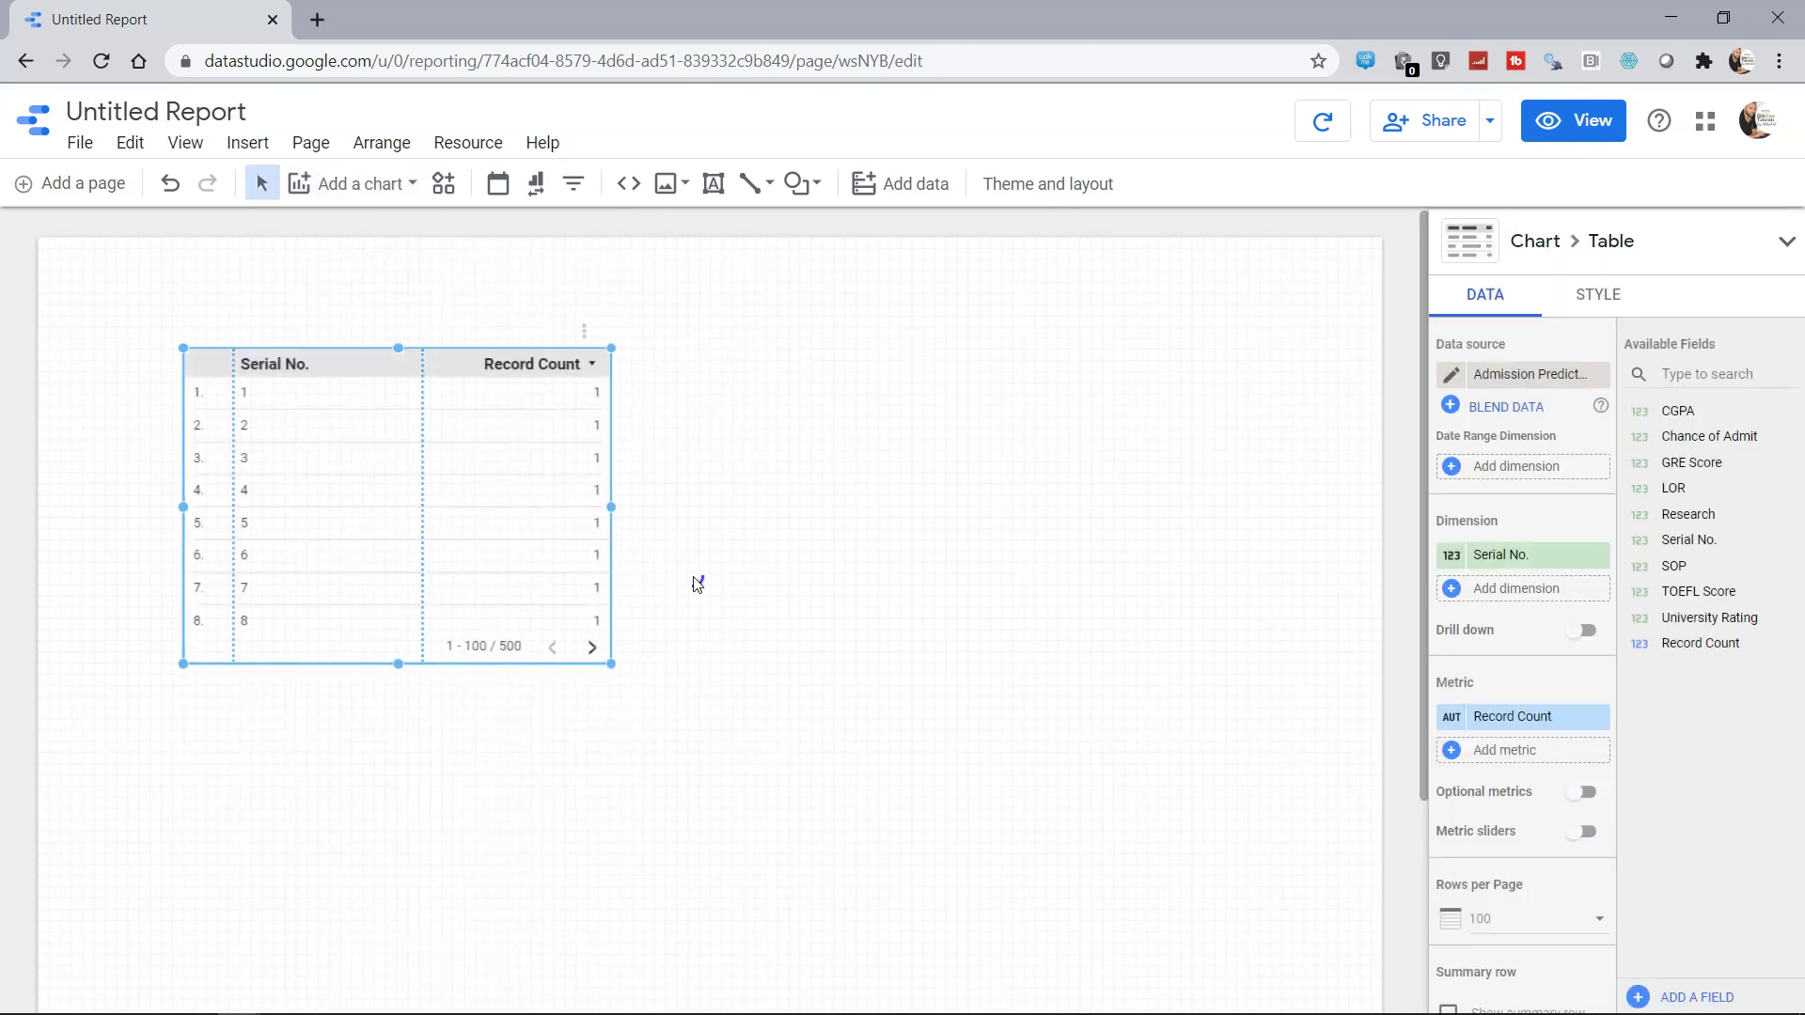
click(1533, 375)
scroll(1523, 496, down, 2)
click(1470, 483)
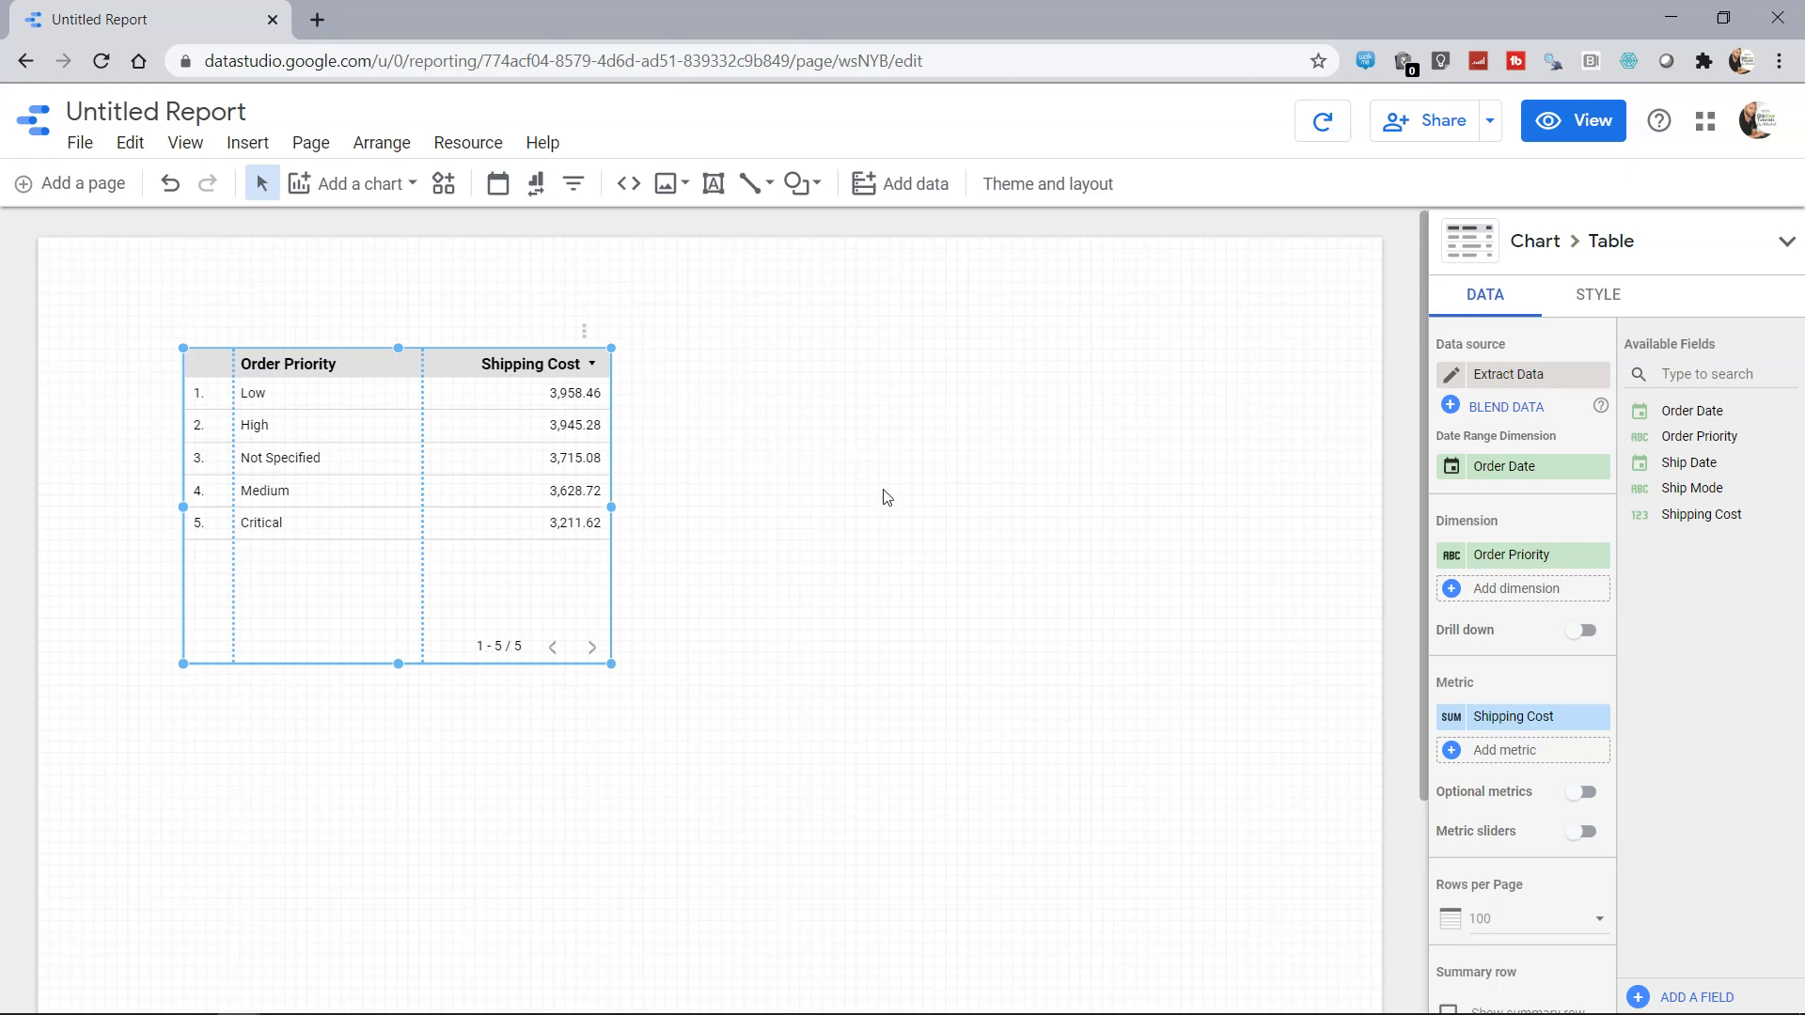
Add Ship Mode as a second dimension and preview the report in view mode
click(1447, 593)
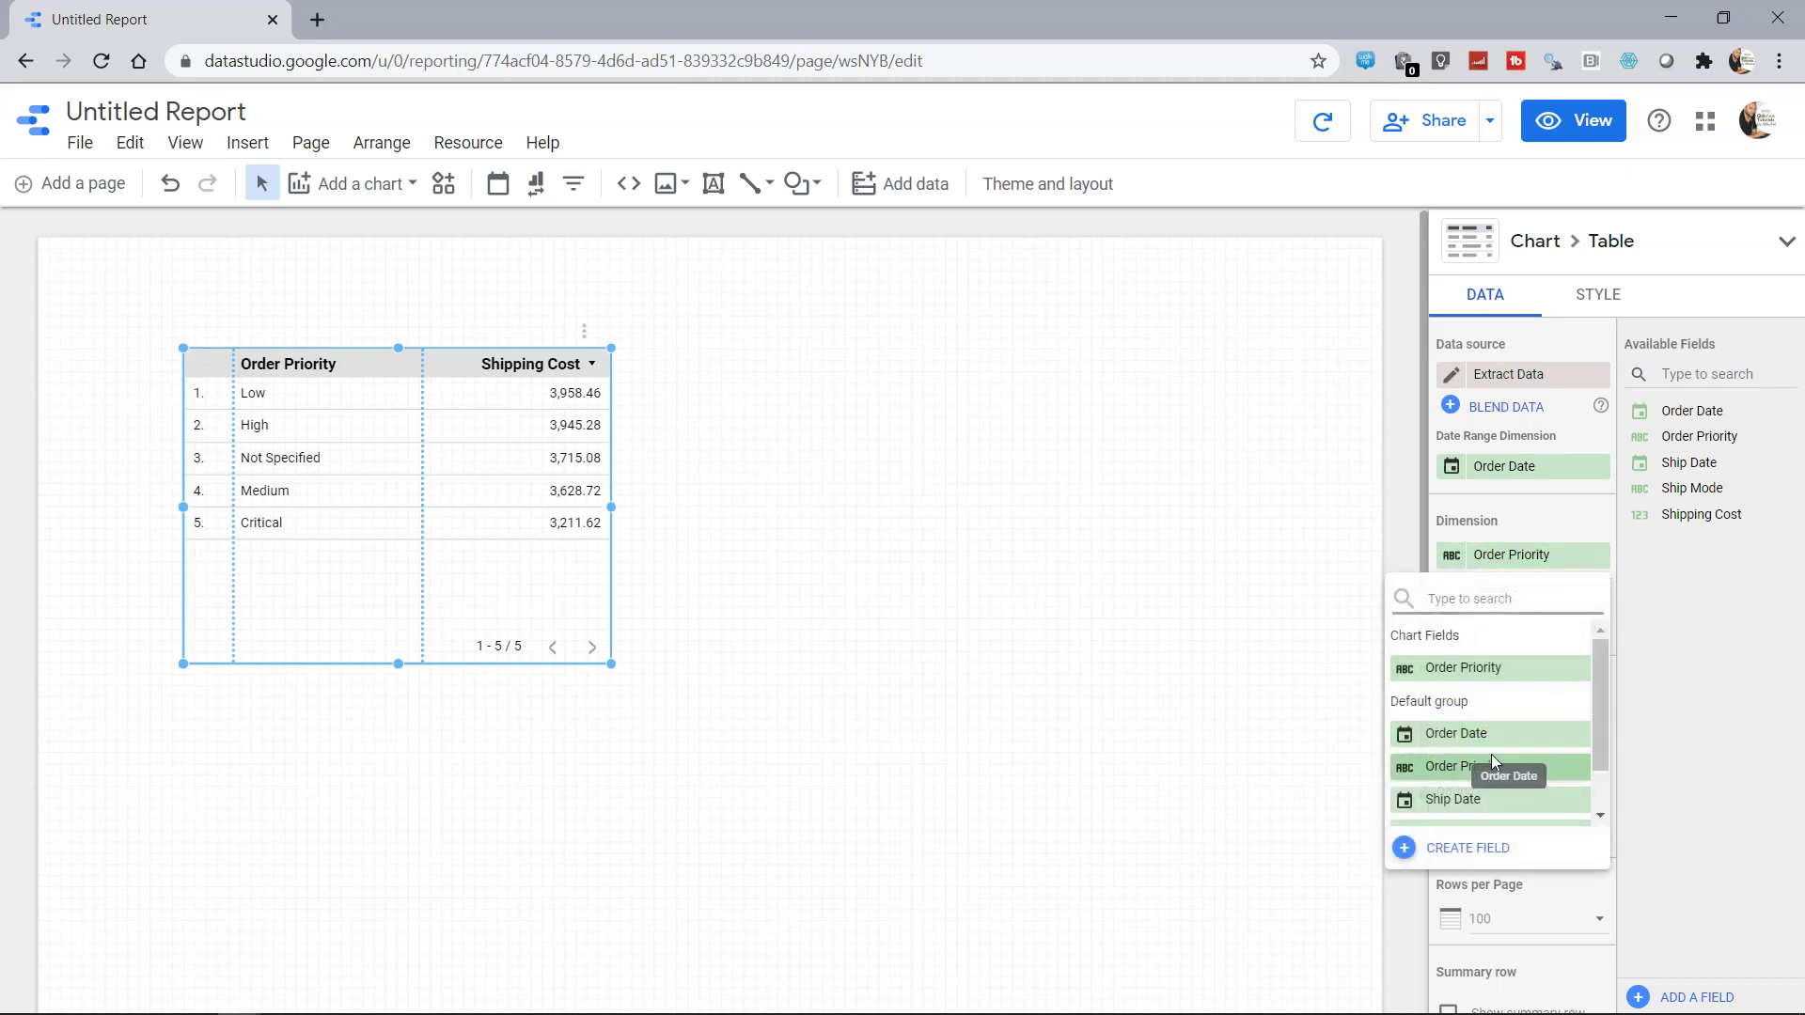
scroll(1503, 776, down, 1)
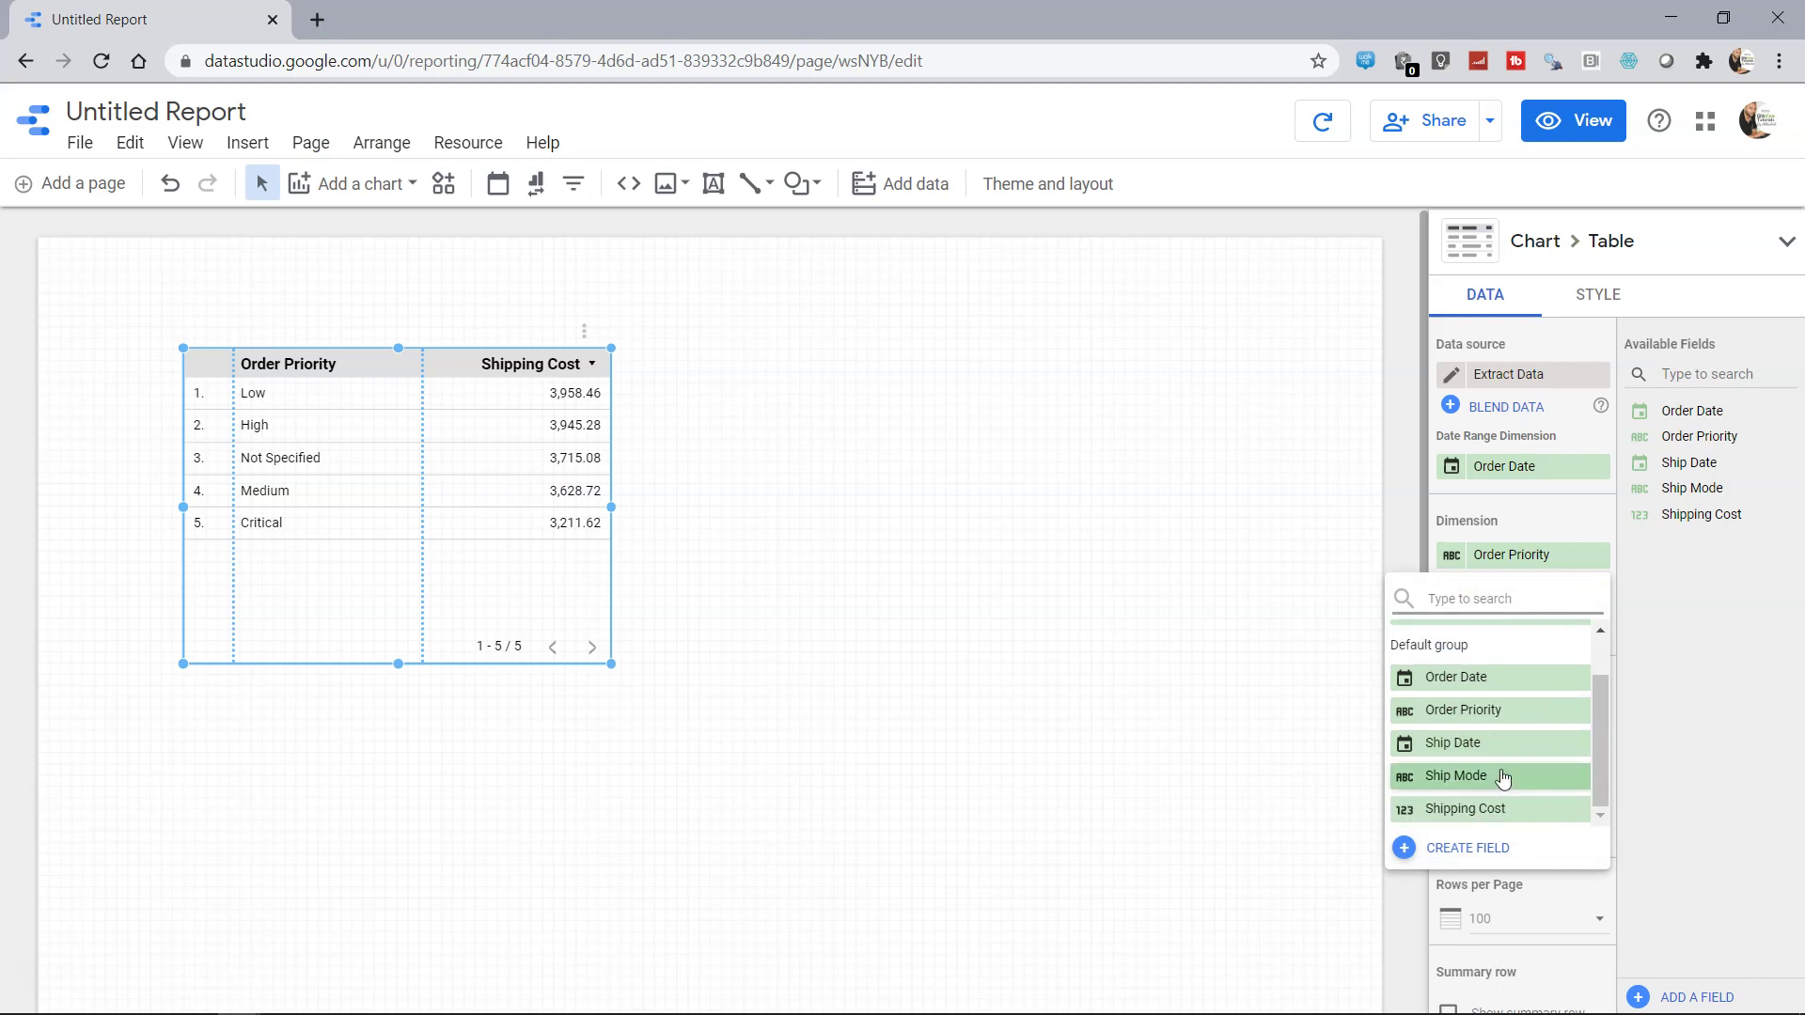
click(1502, 777)
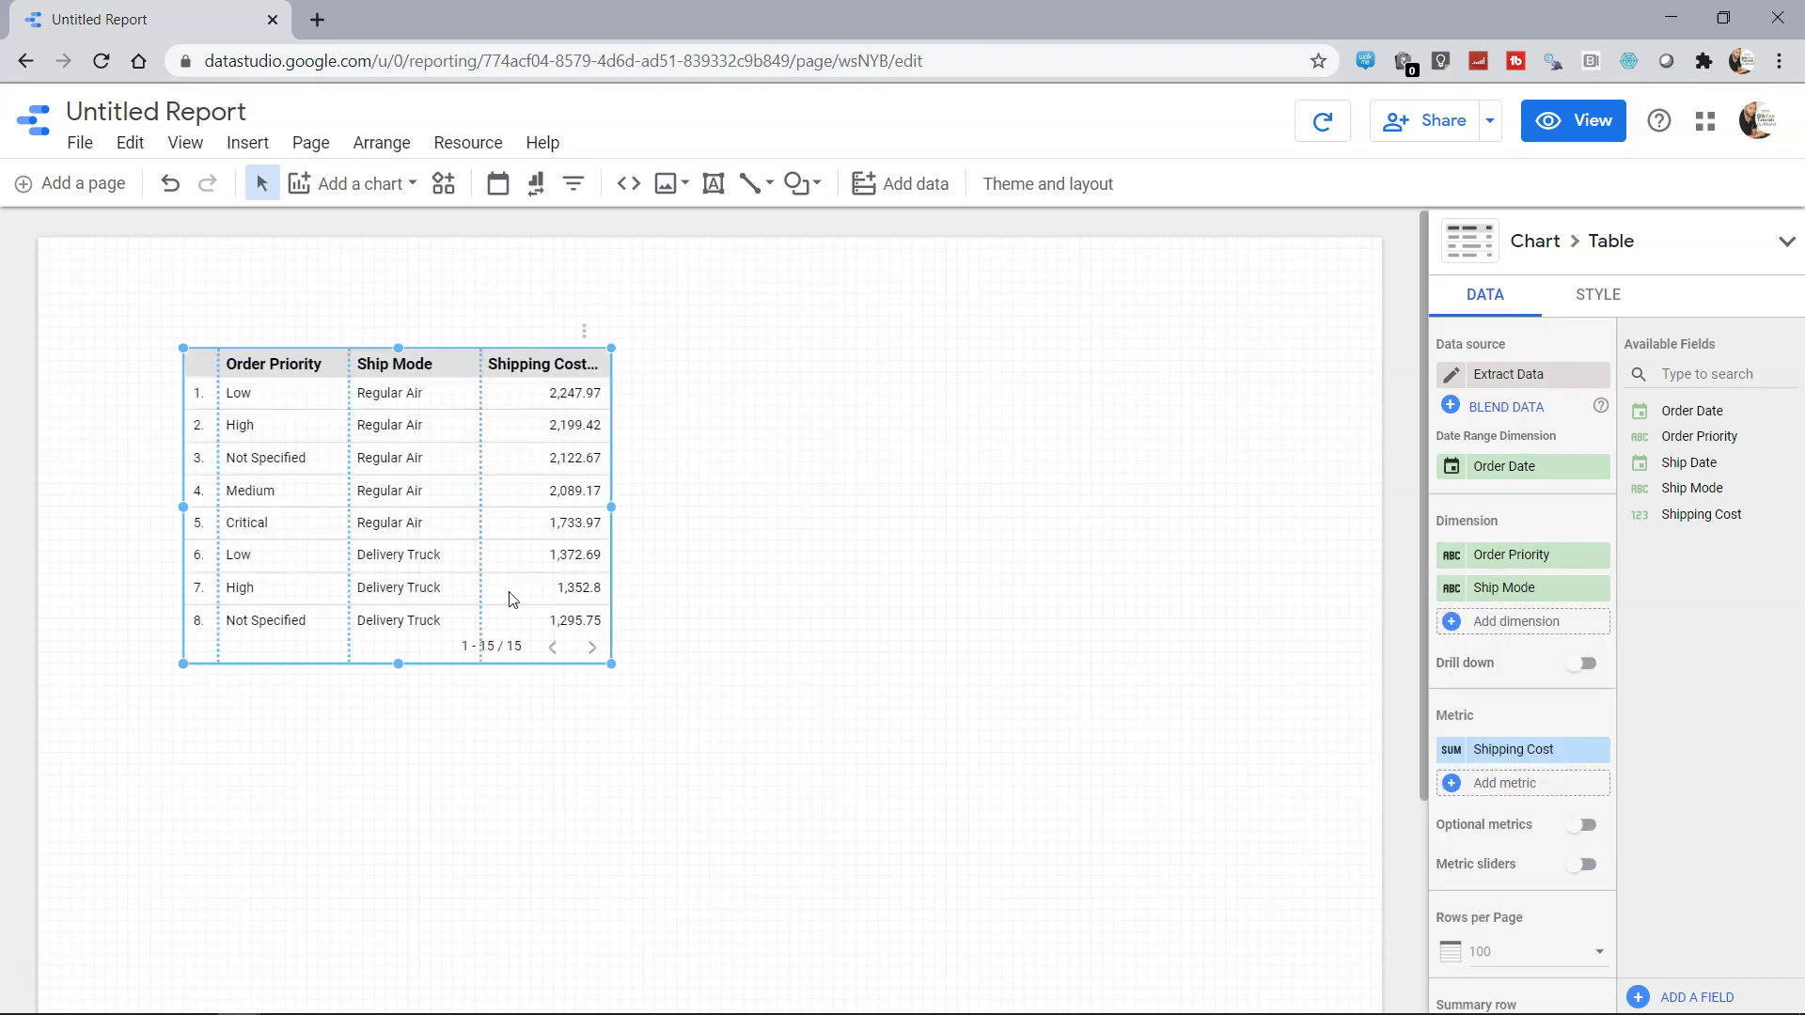
click(1585, 122)
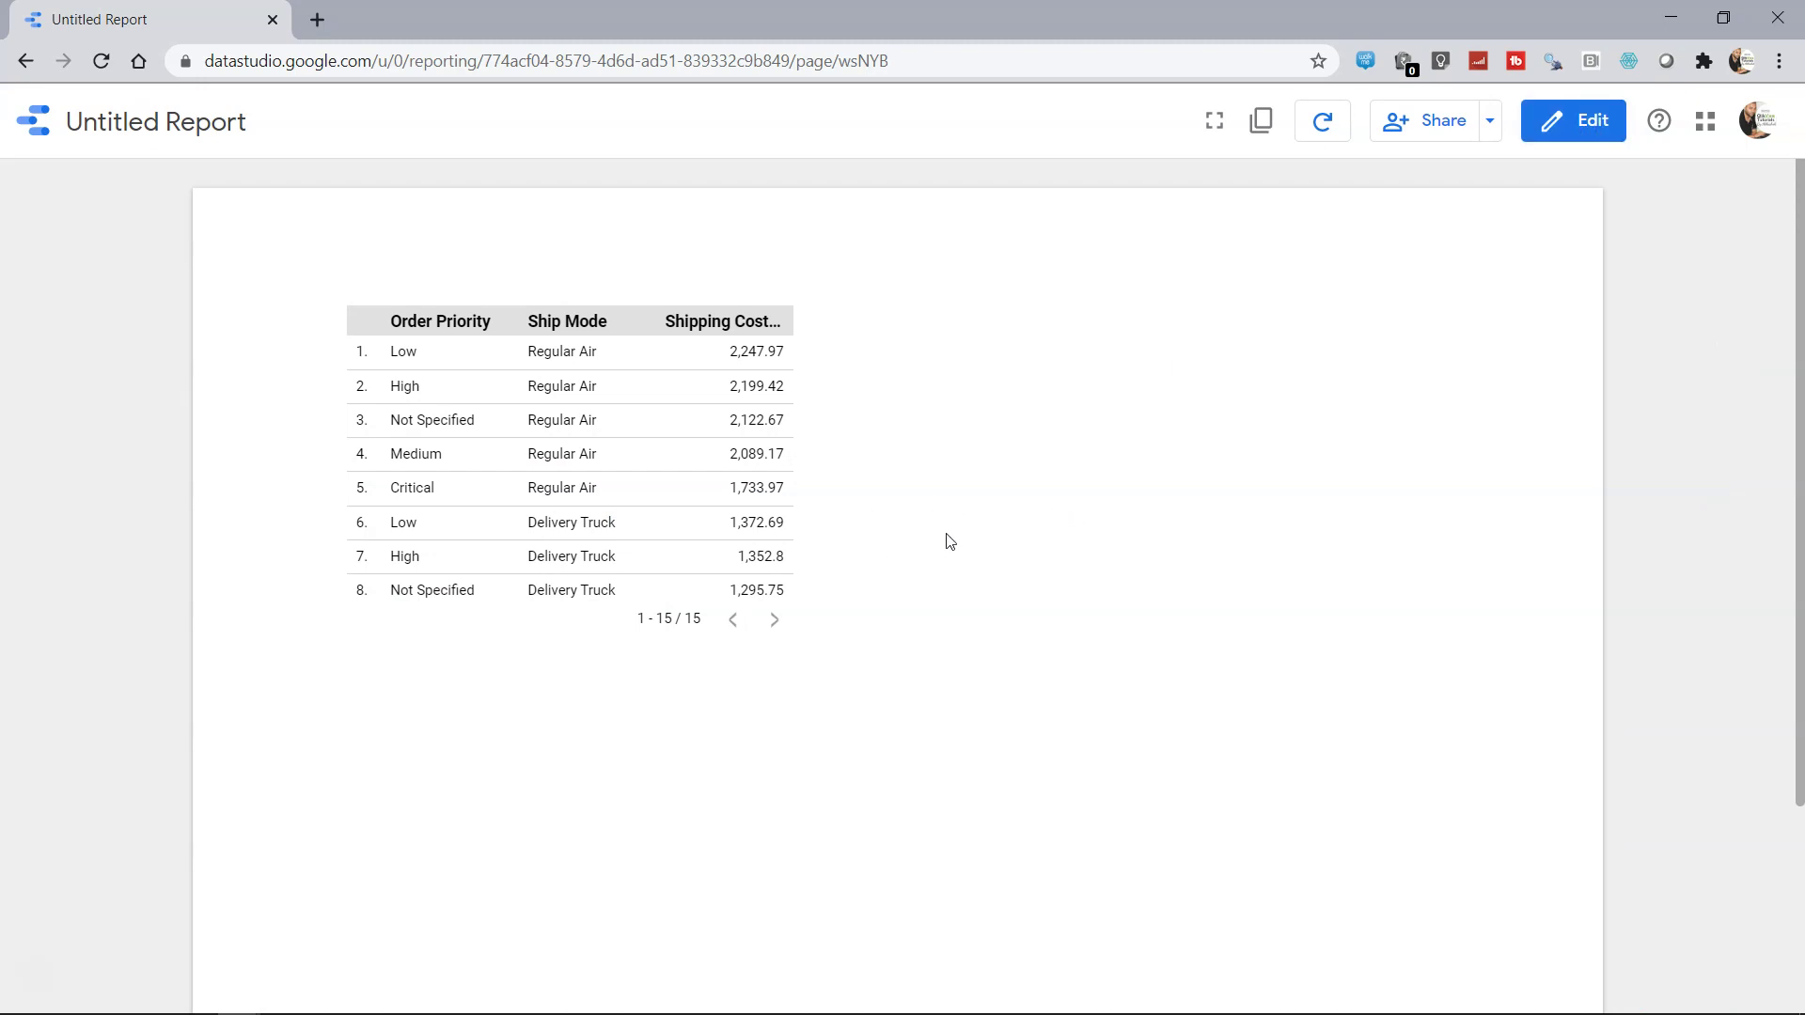
Switch the report from view mode back to edit mode
click(1601, 141)
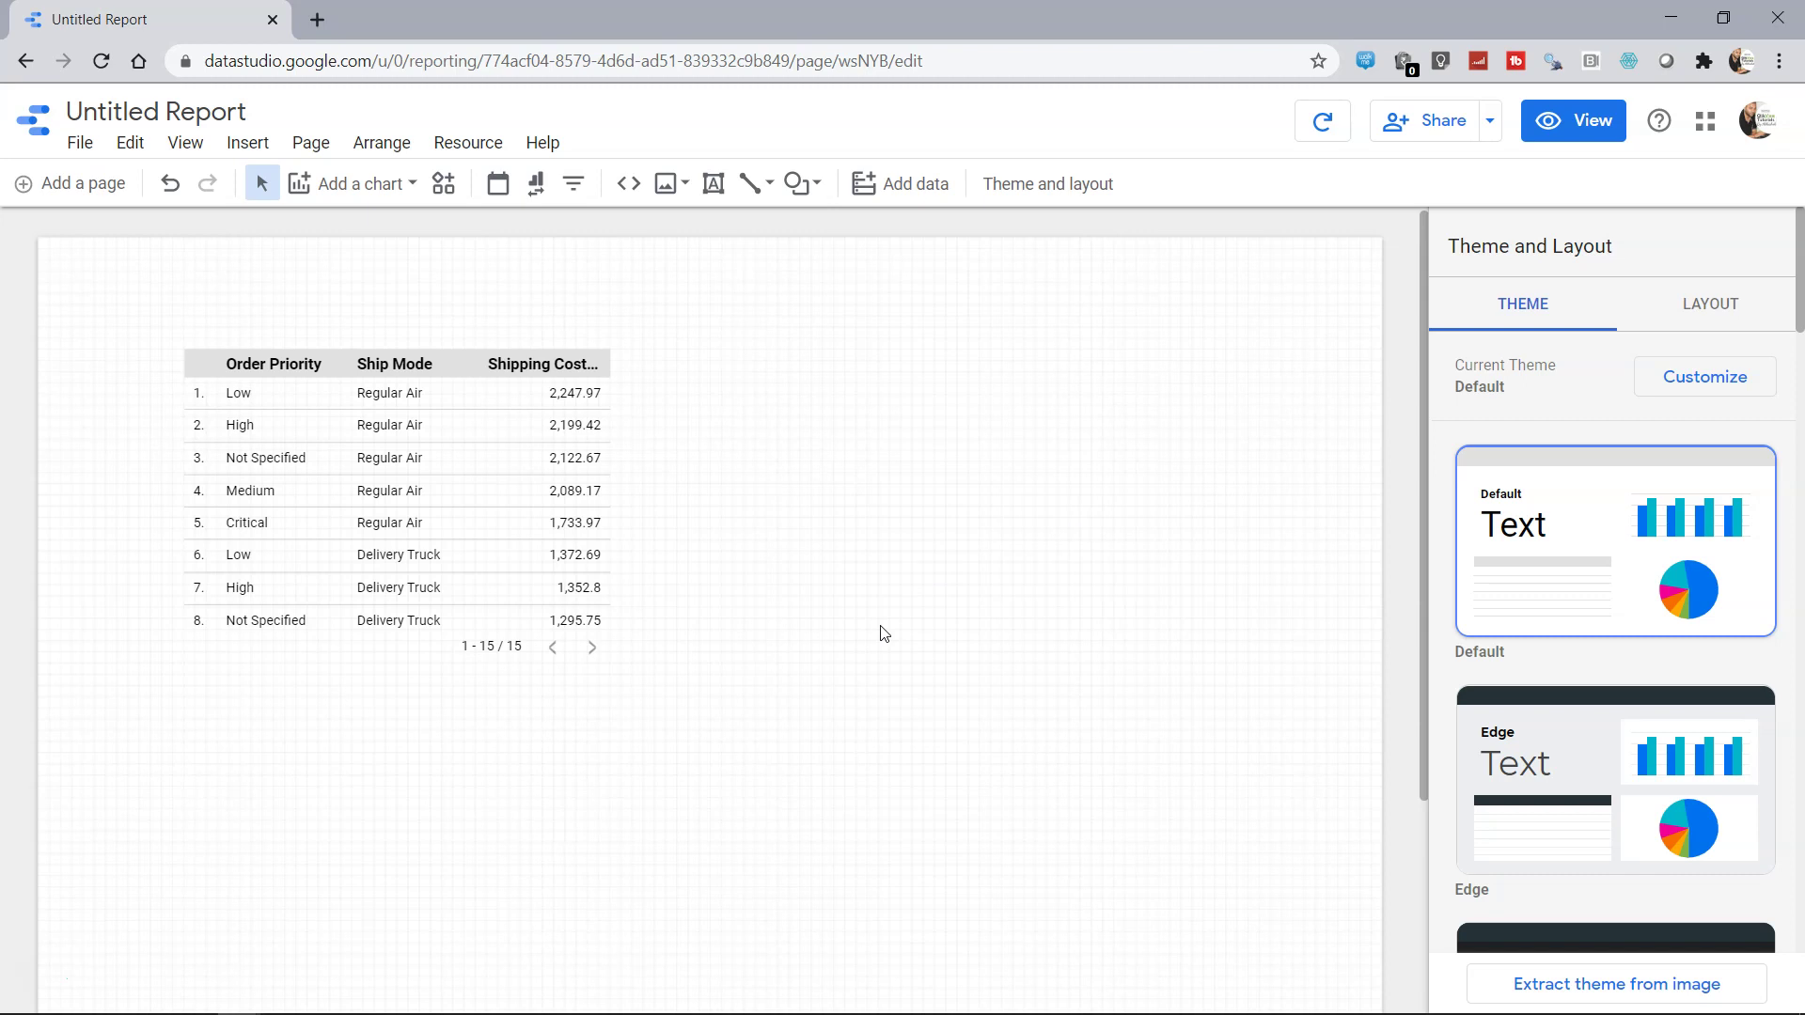
Add the Extract Data source from My data sources to the report
click(919, 198)
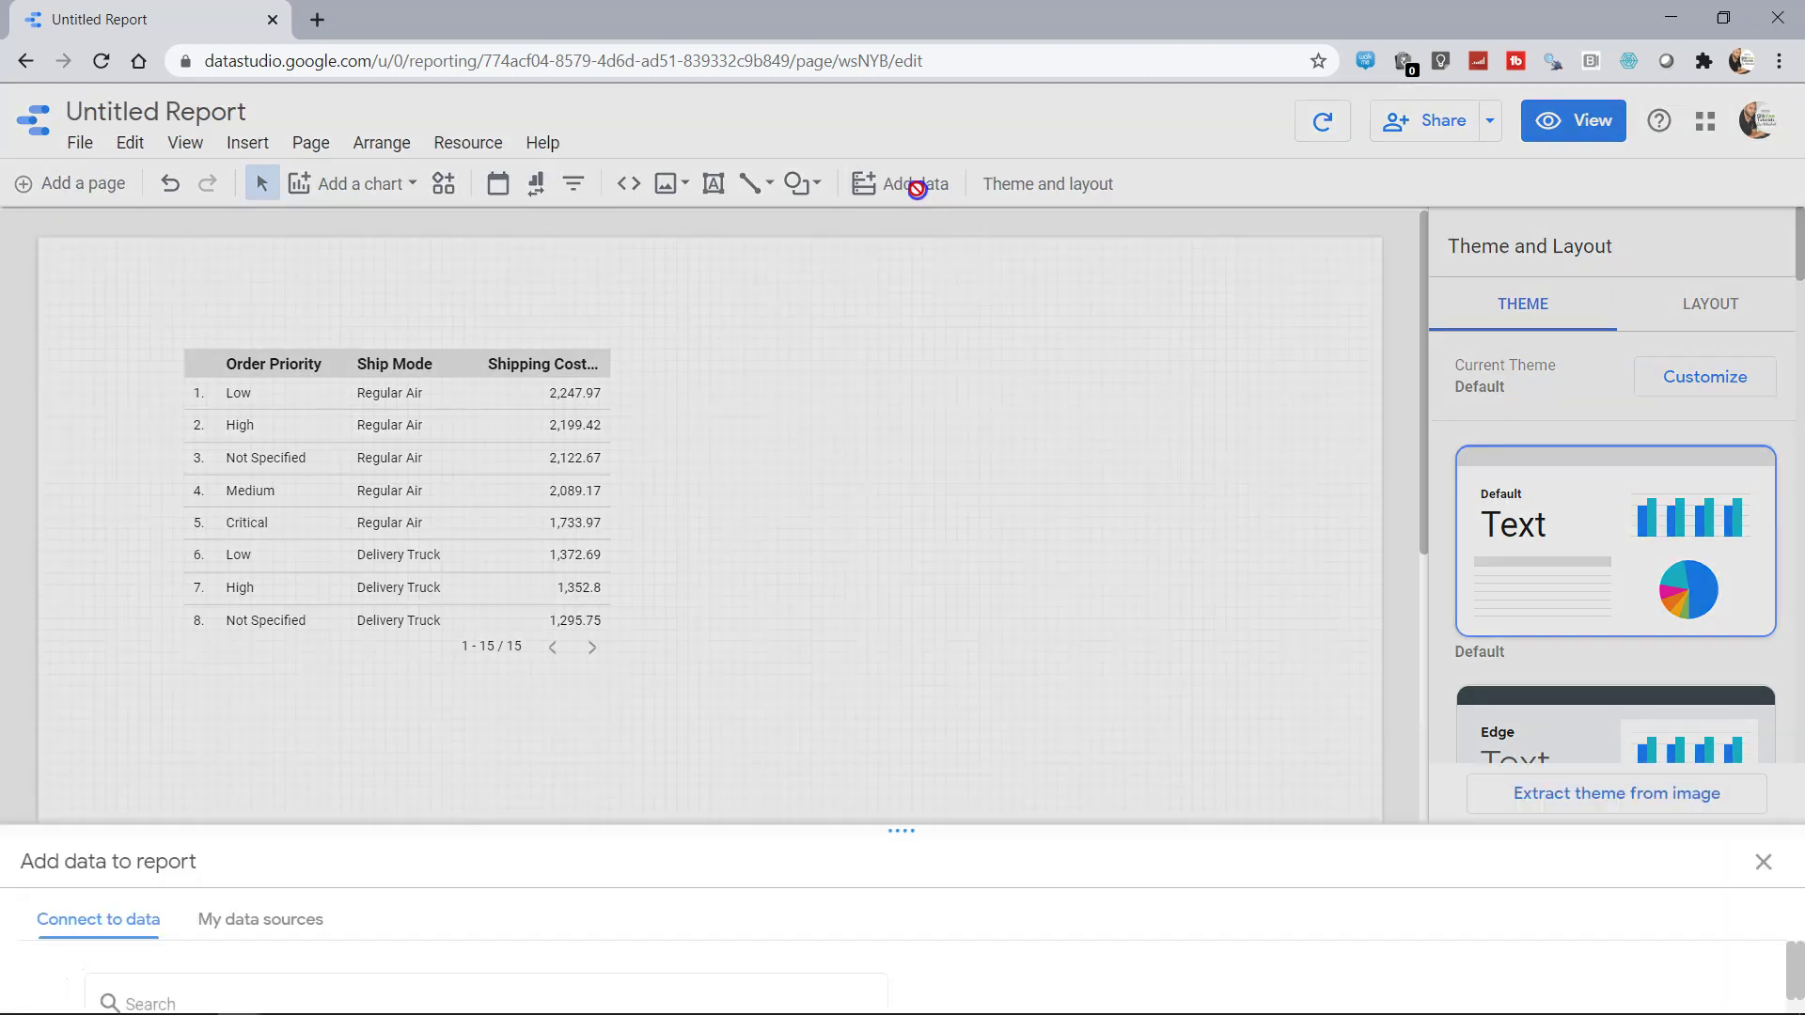
click(291, 440)
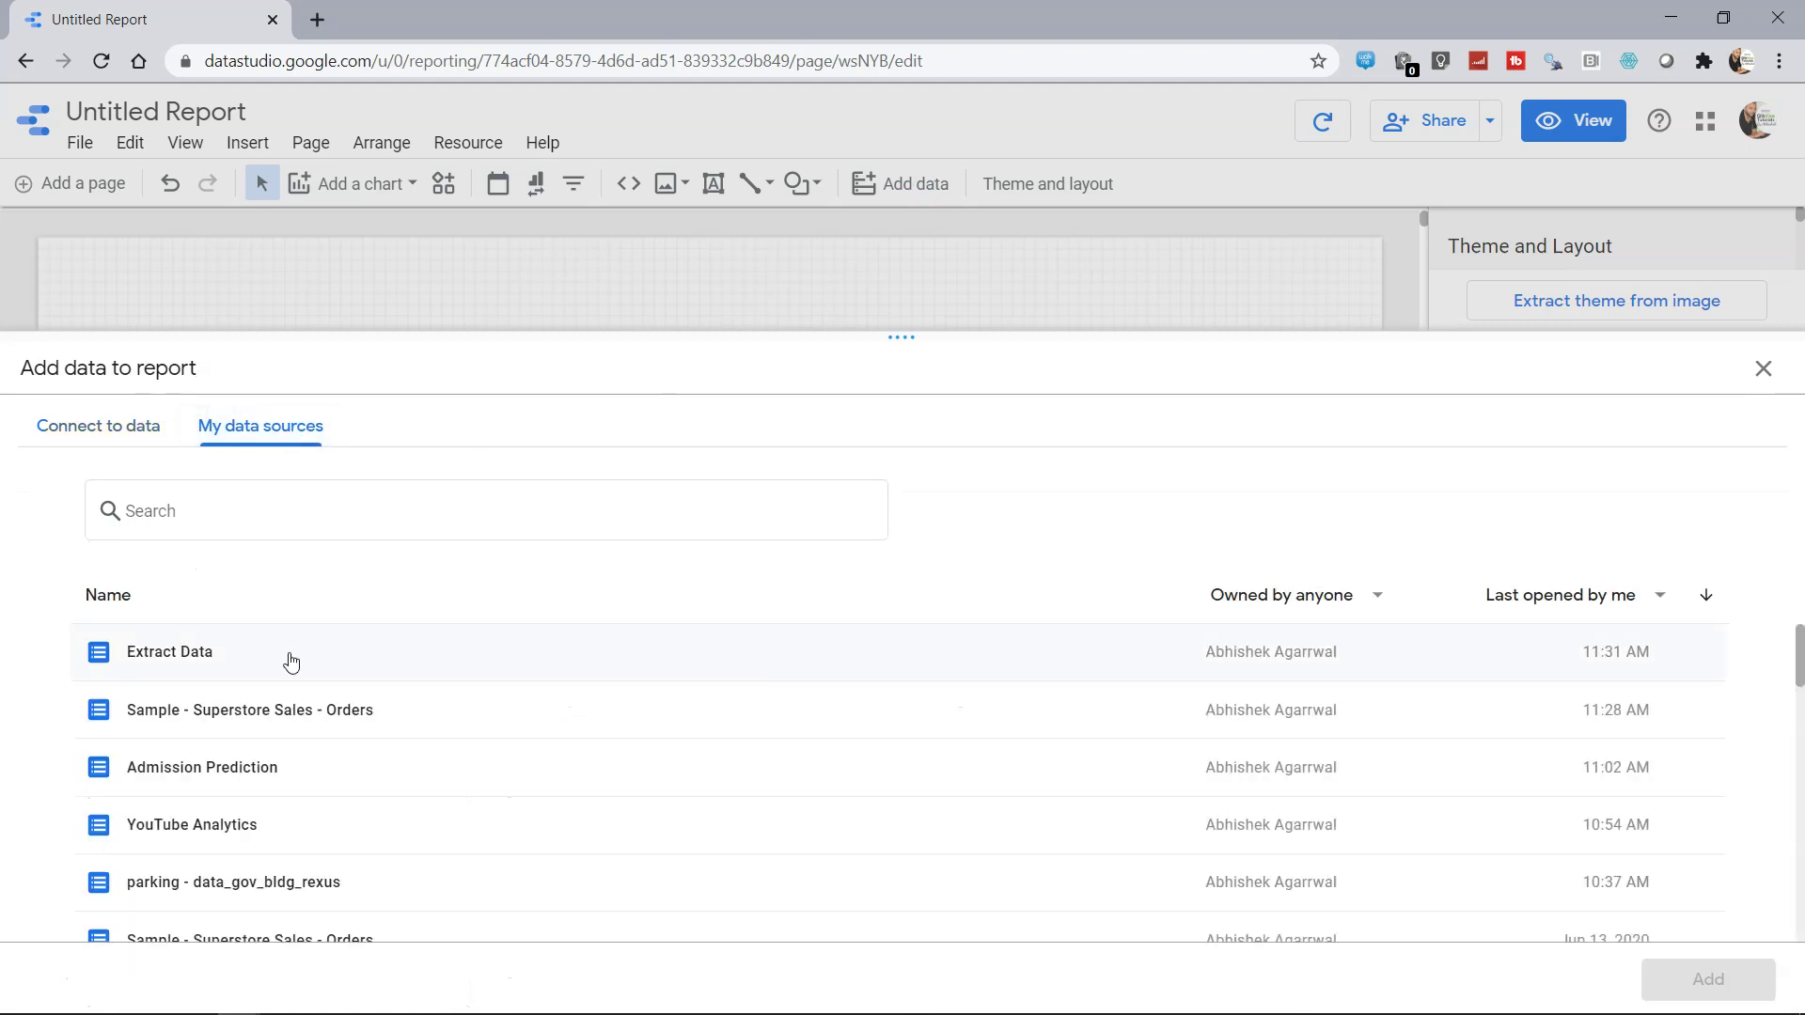
click(267, 661)
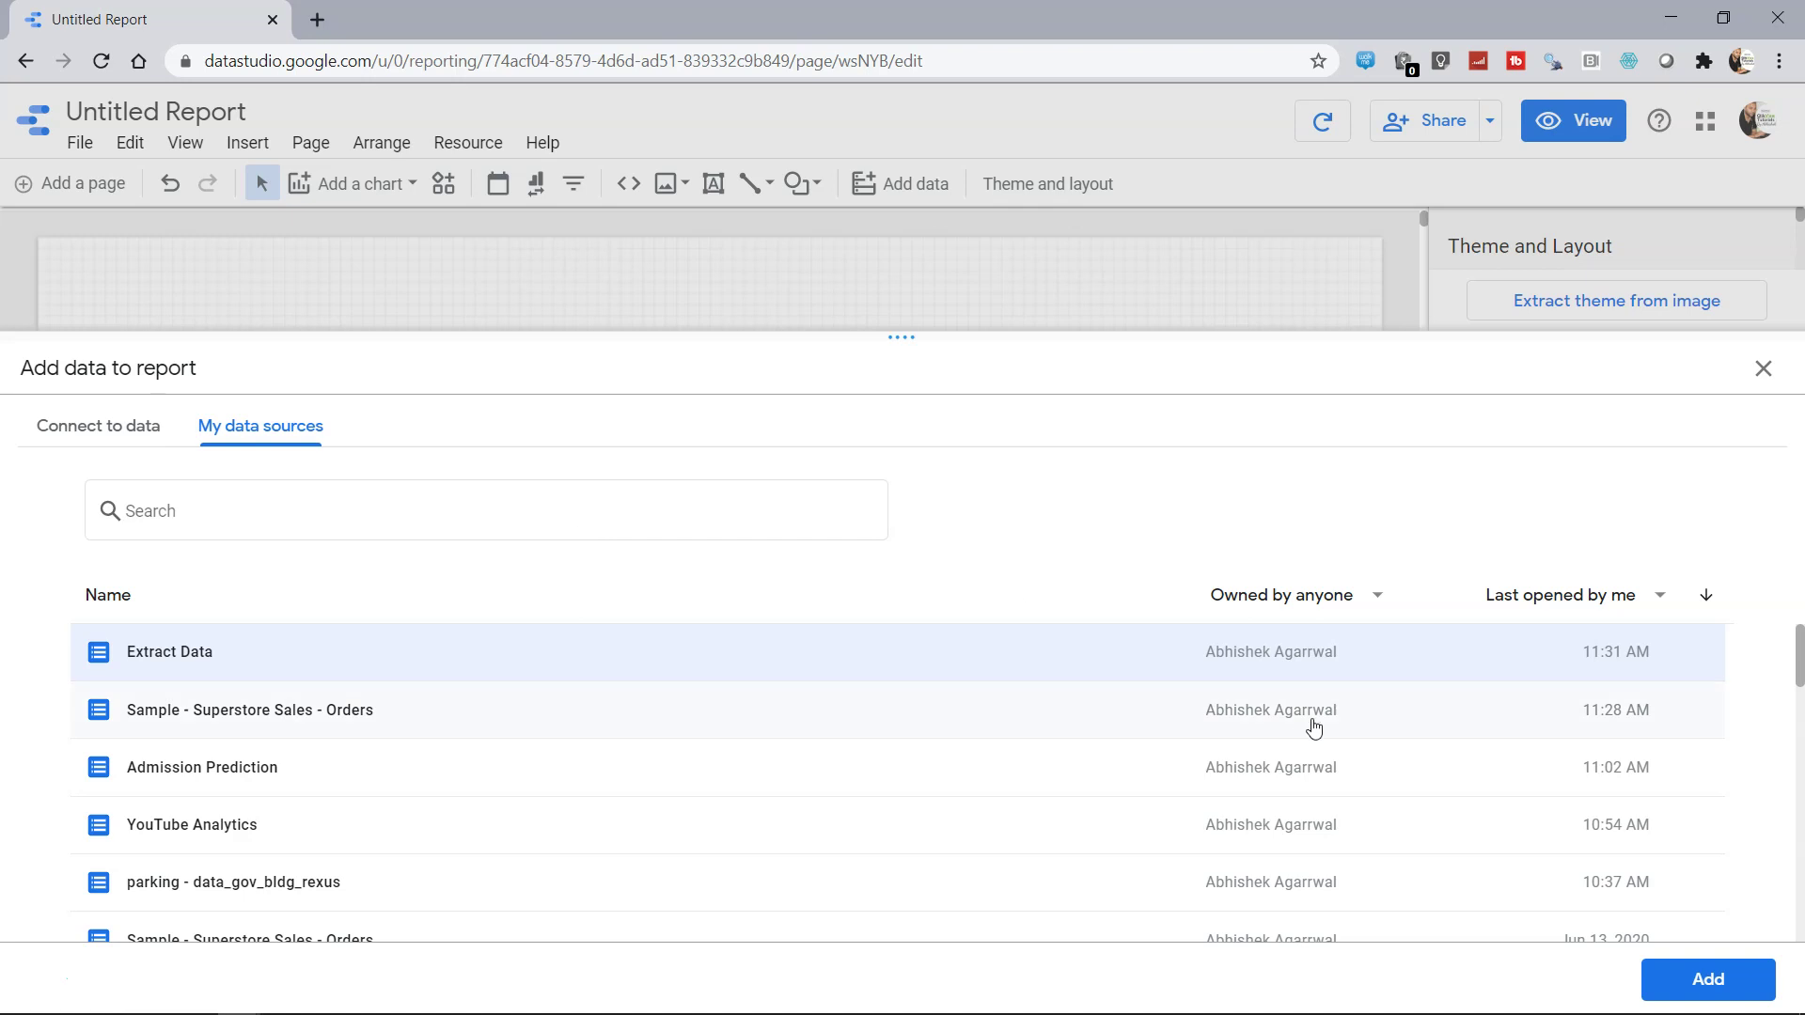
click(1706, 978)
click(1762, 369)
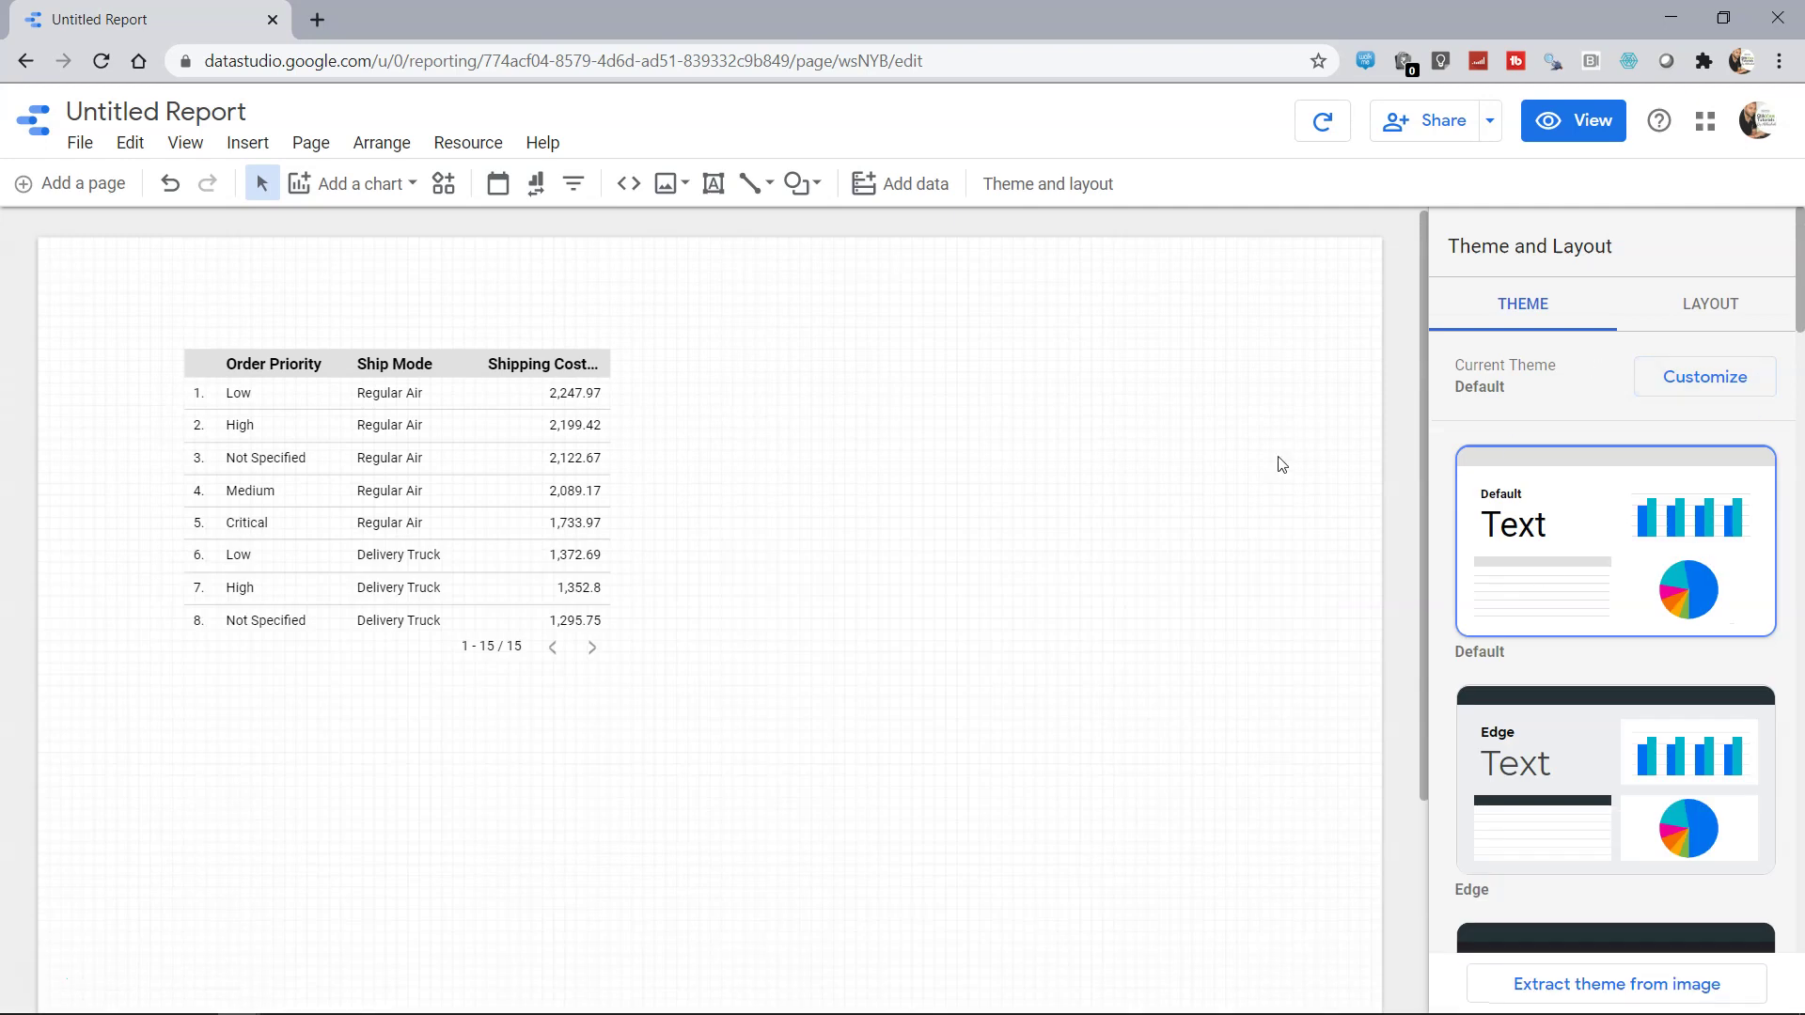
click(516, 471)
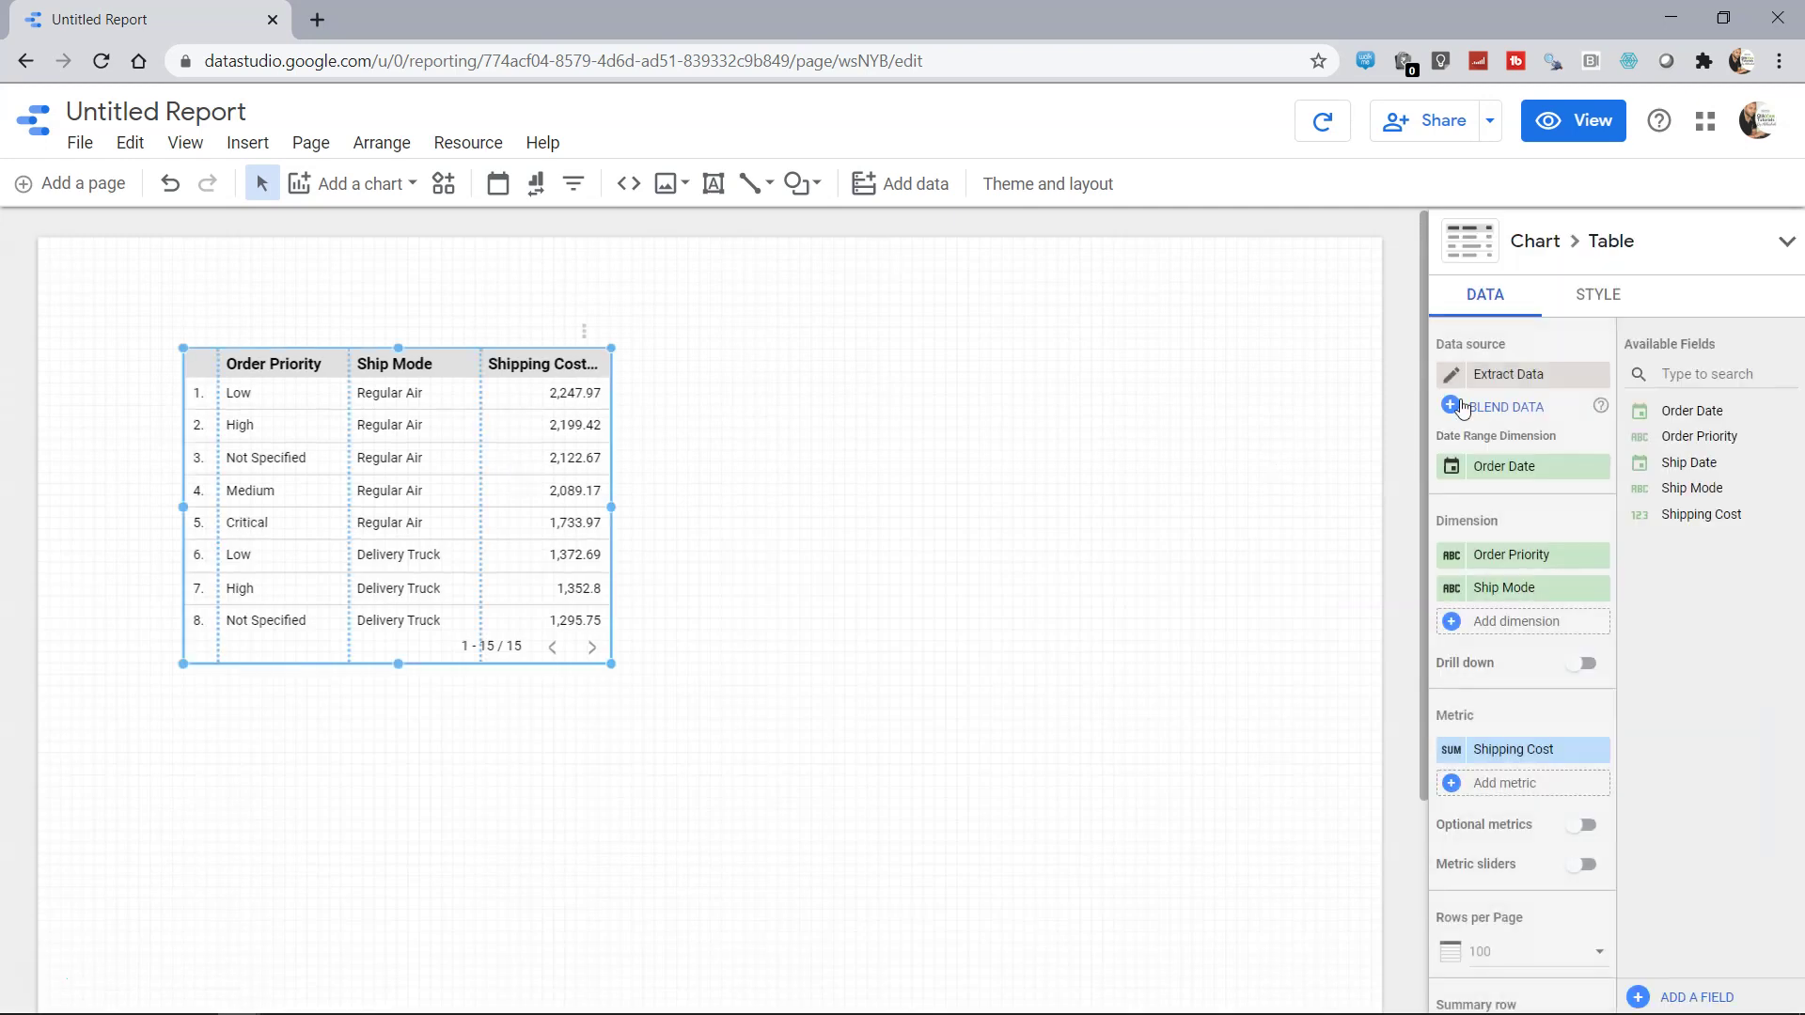
click(1454, 379)
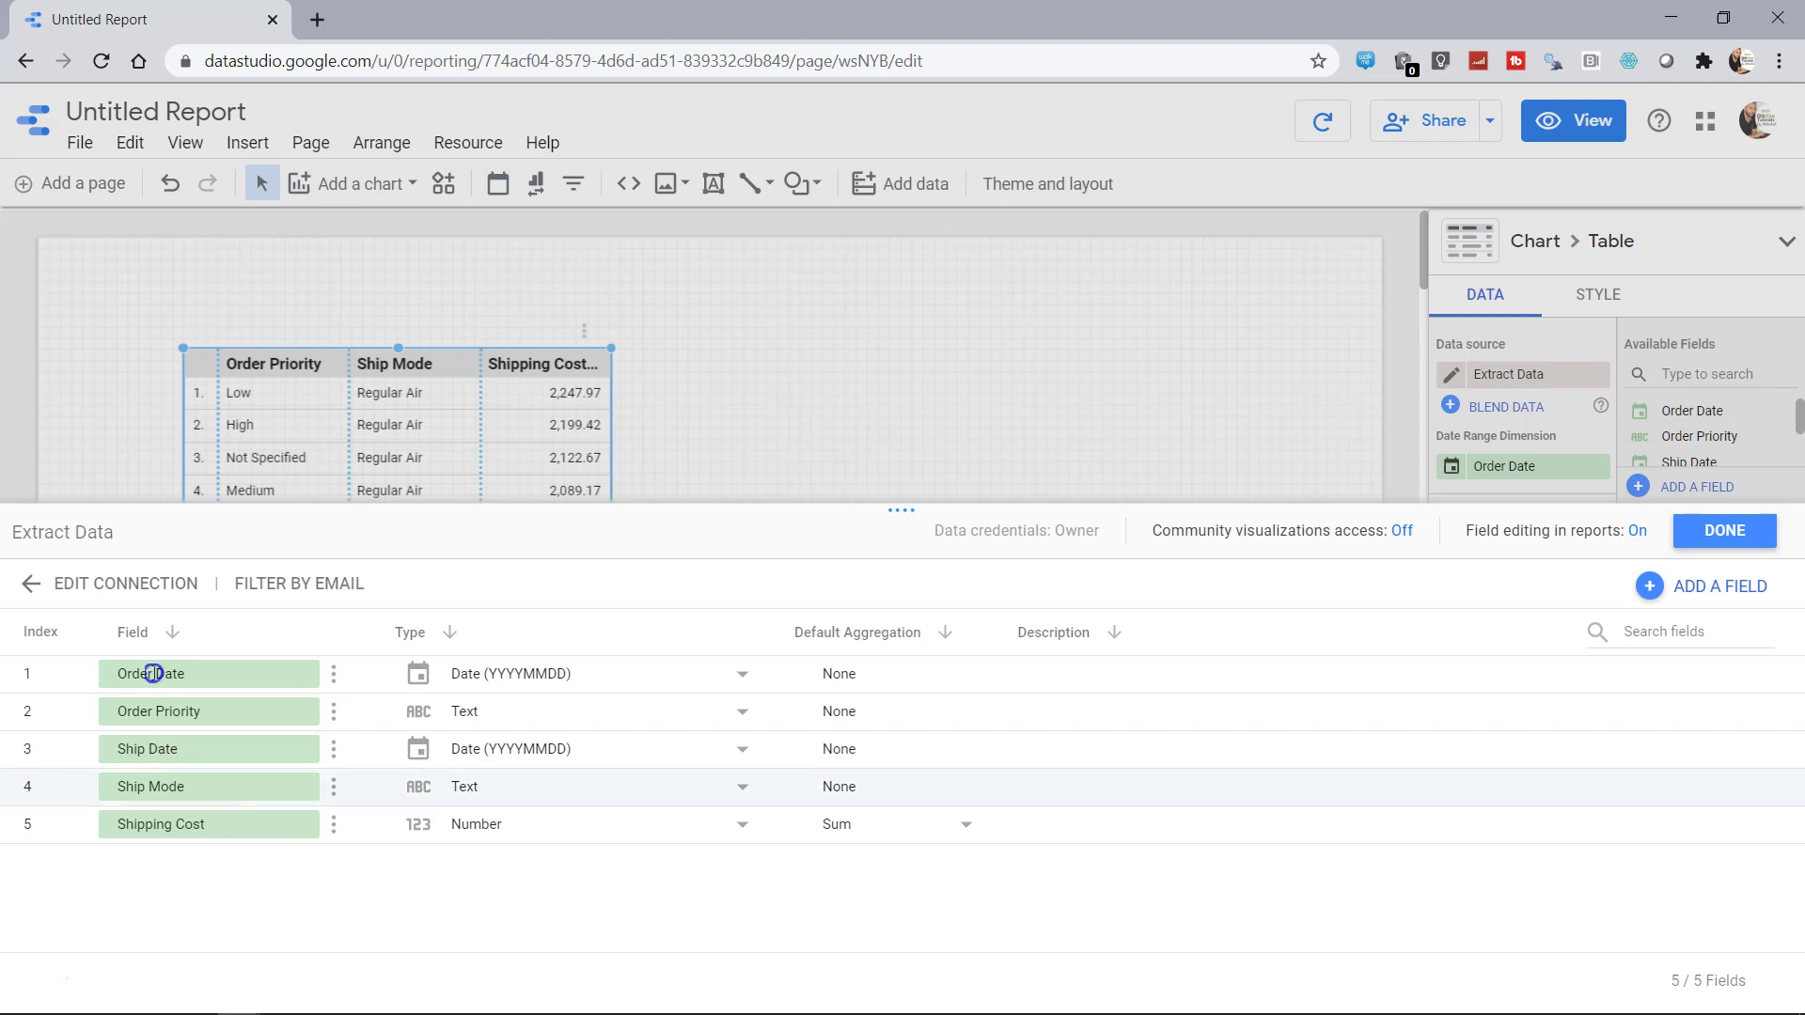
click(33, 583)
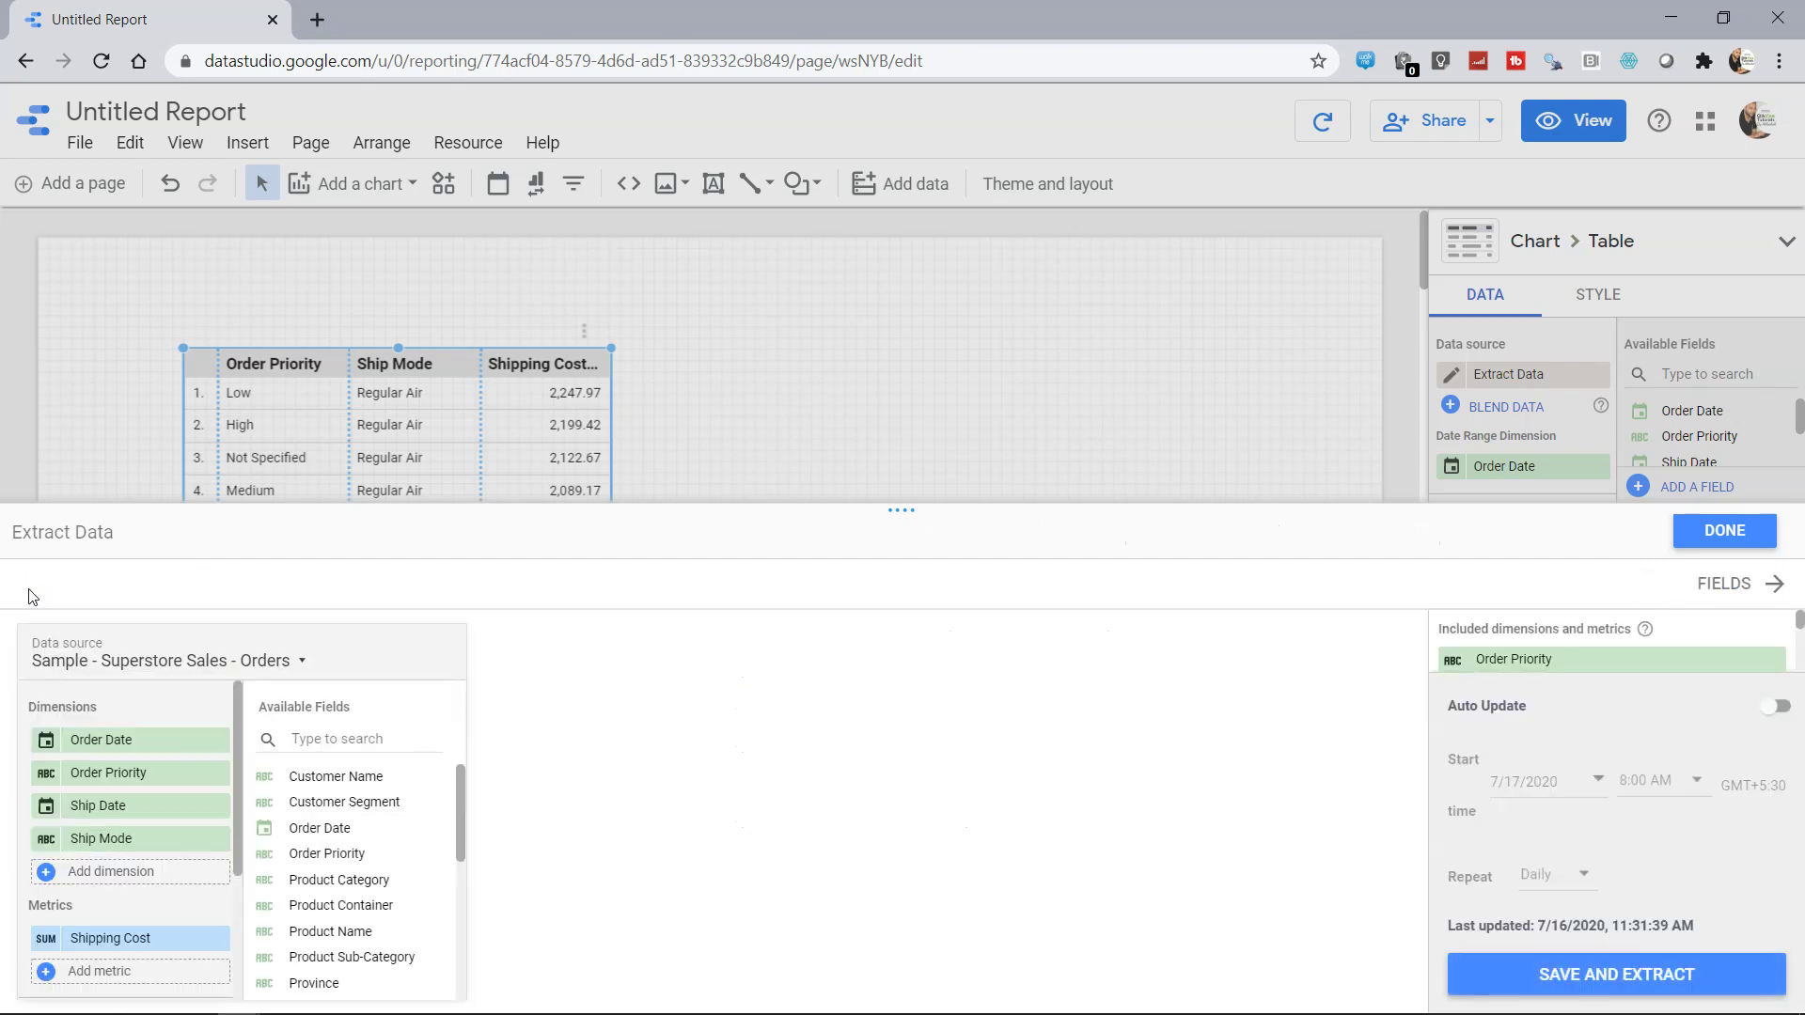
scroll(149, 754, down, 1)
scroll(149, 754, down, 1)
scroll(148, 754, up, 2)
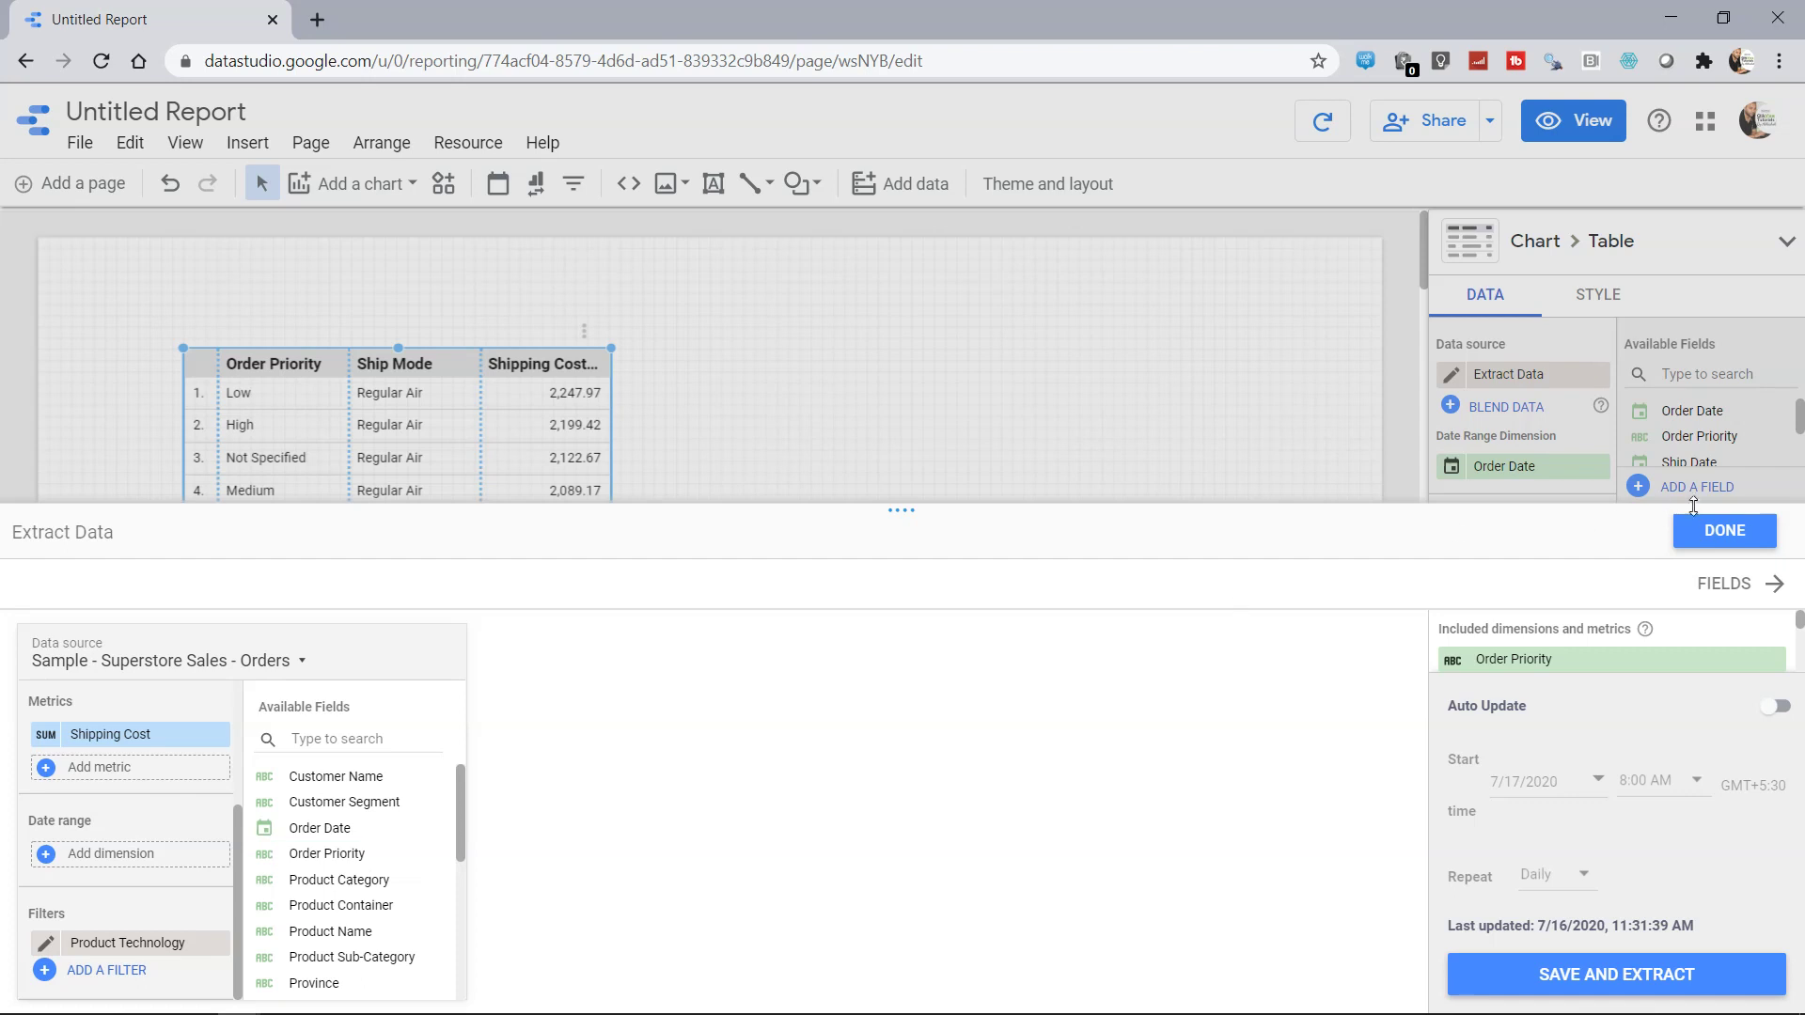
click(1734, 533)
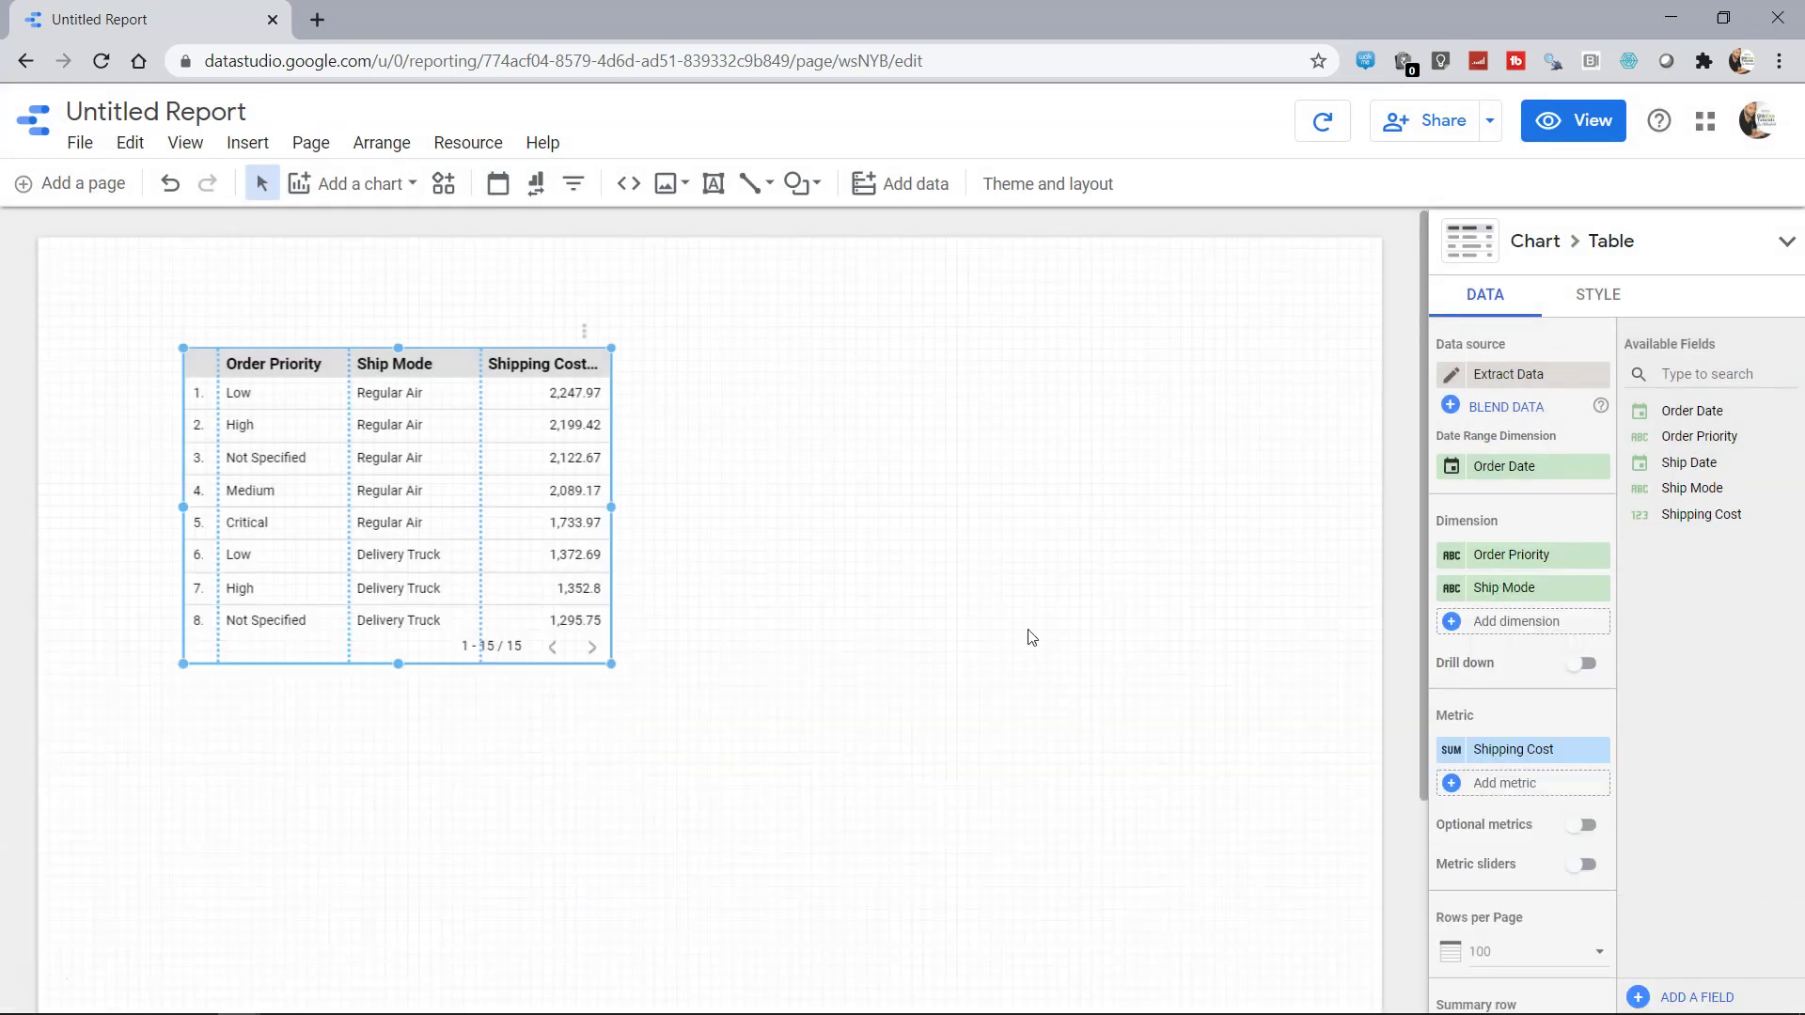
Open Data Studio's Data sources list in a new browser tab
click(317, 19)
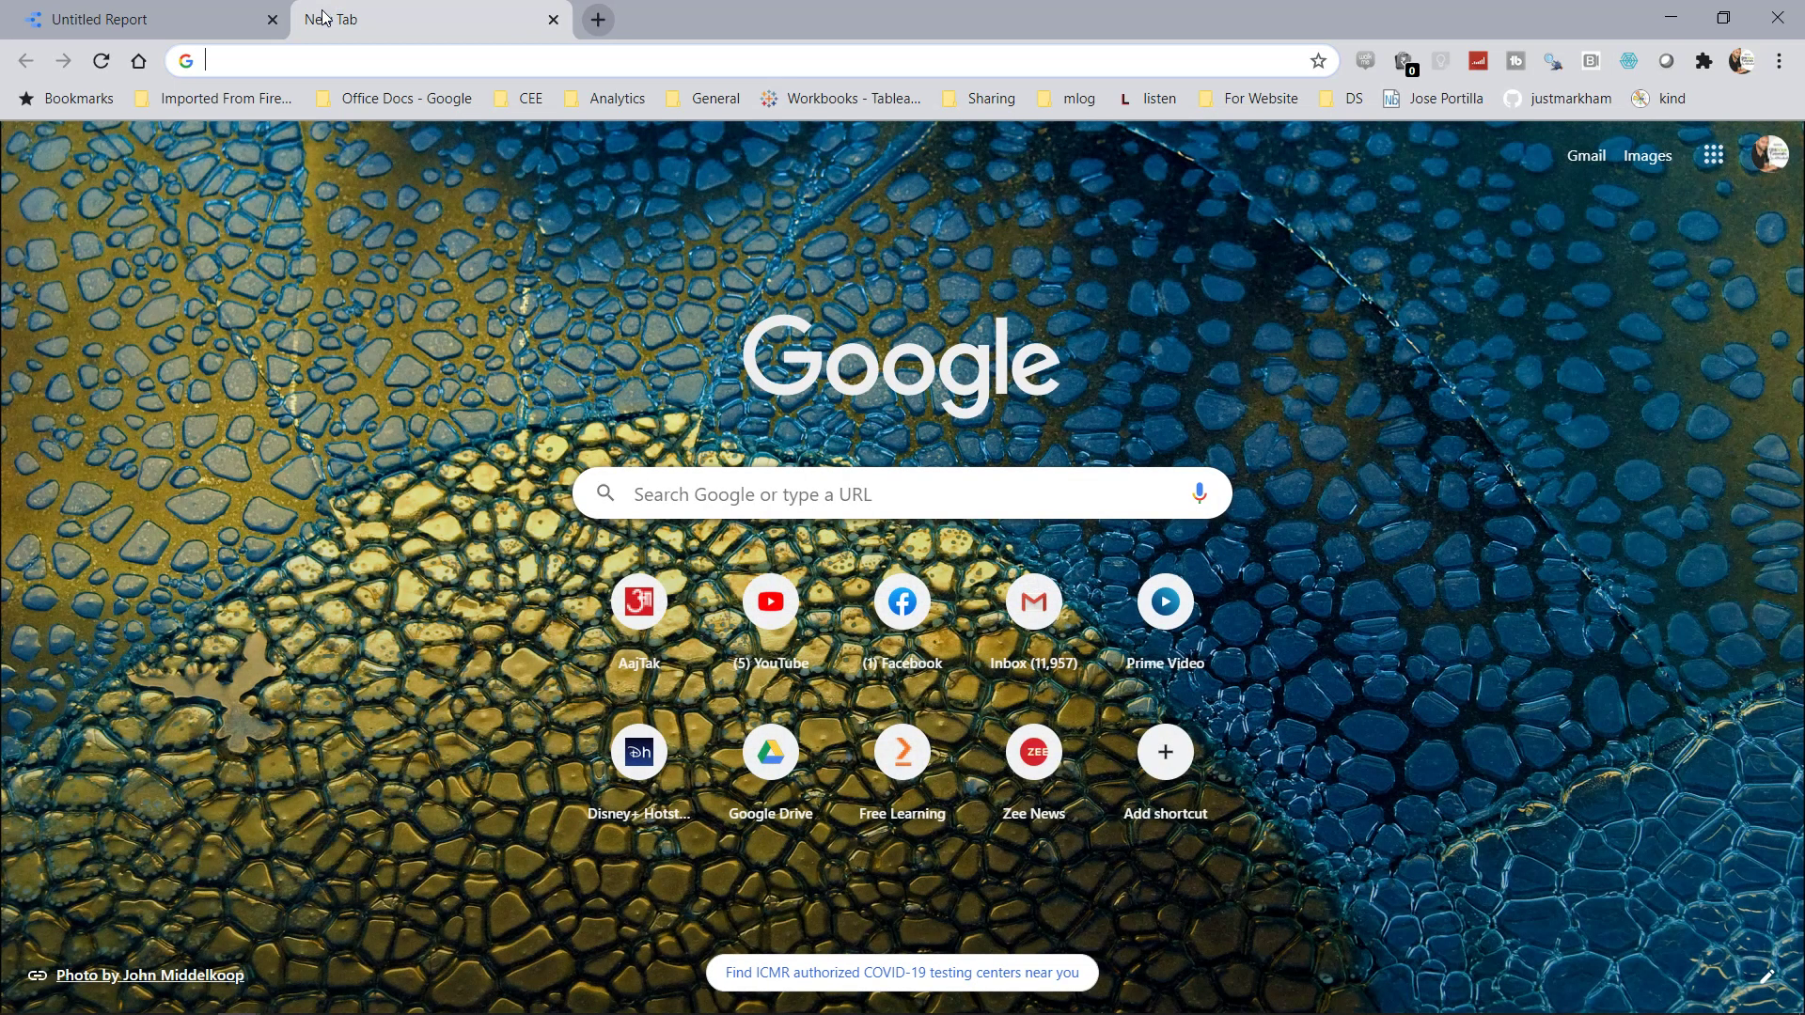
text(data)
key(Return)
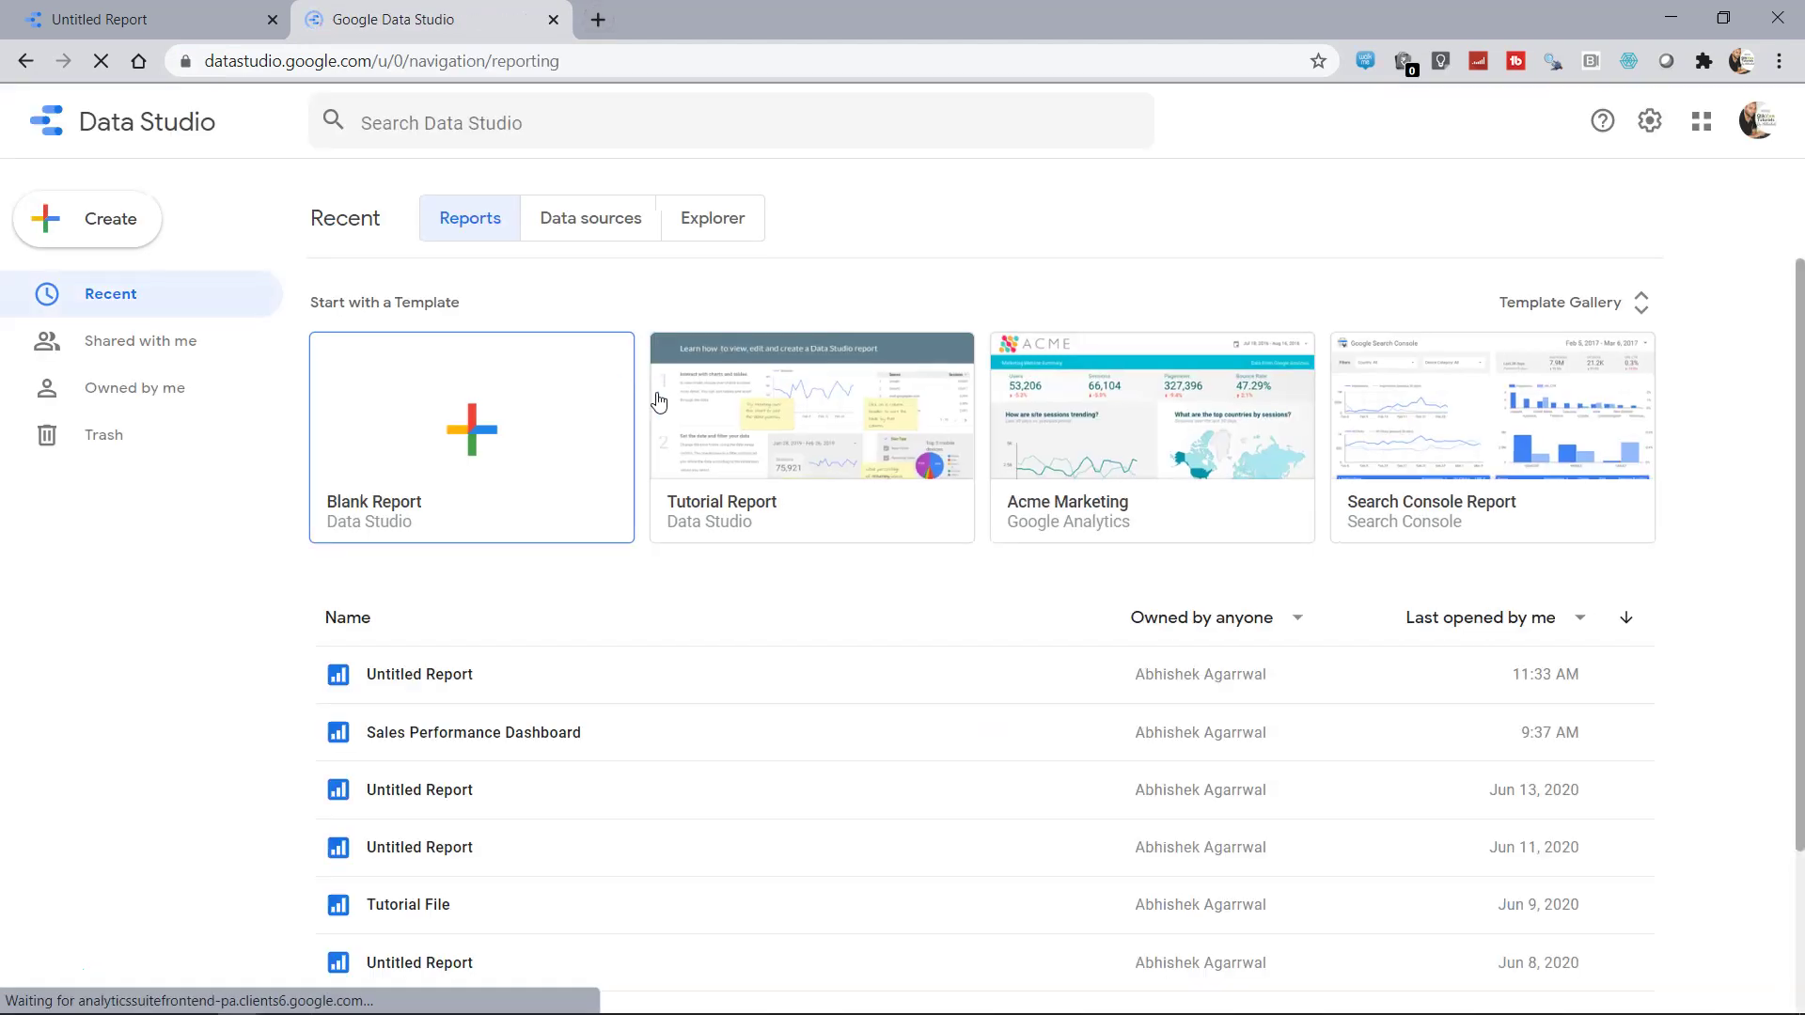
click(596, 224)
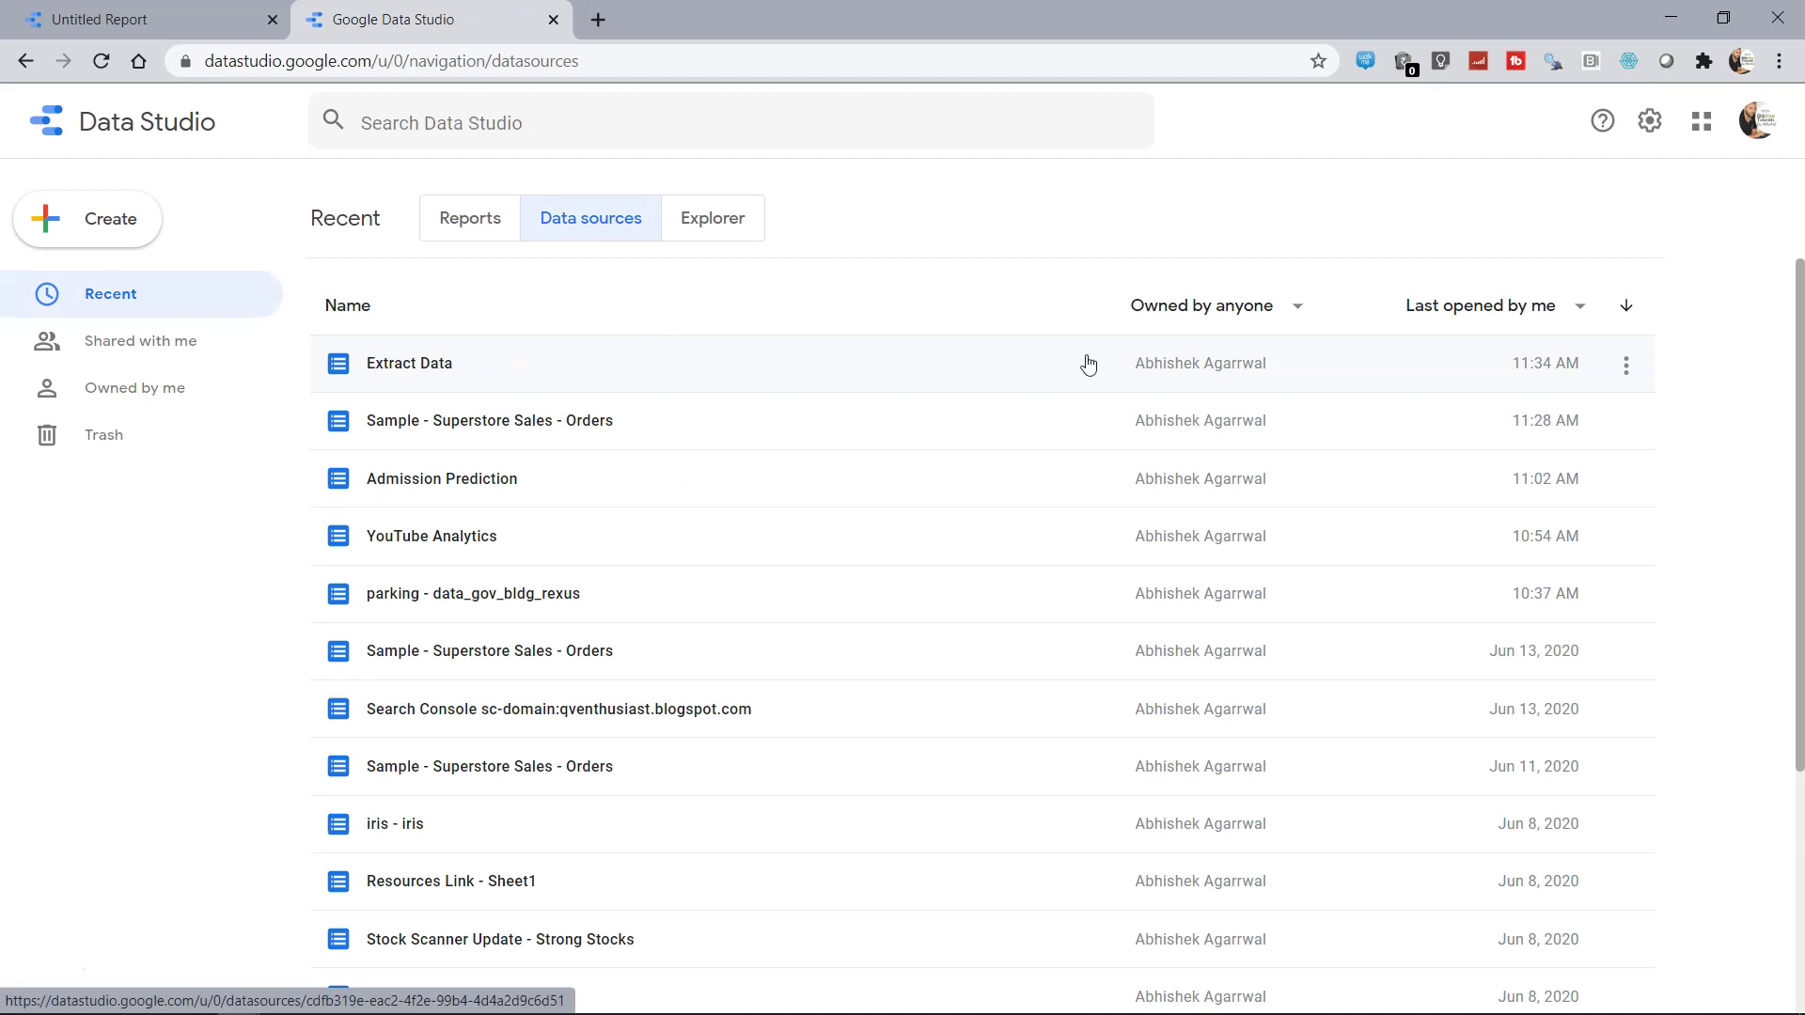
Rename the Extract Data source to 'Shipping Data'
click(1626, 366)
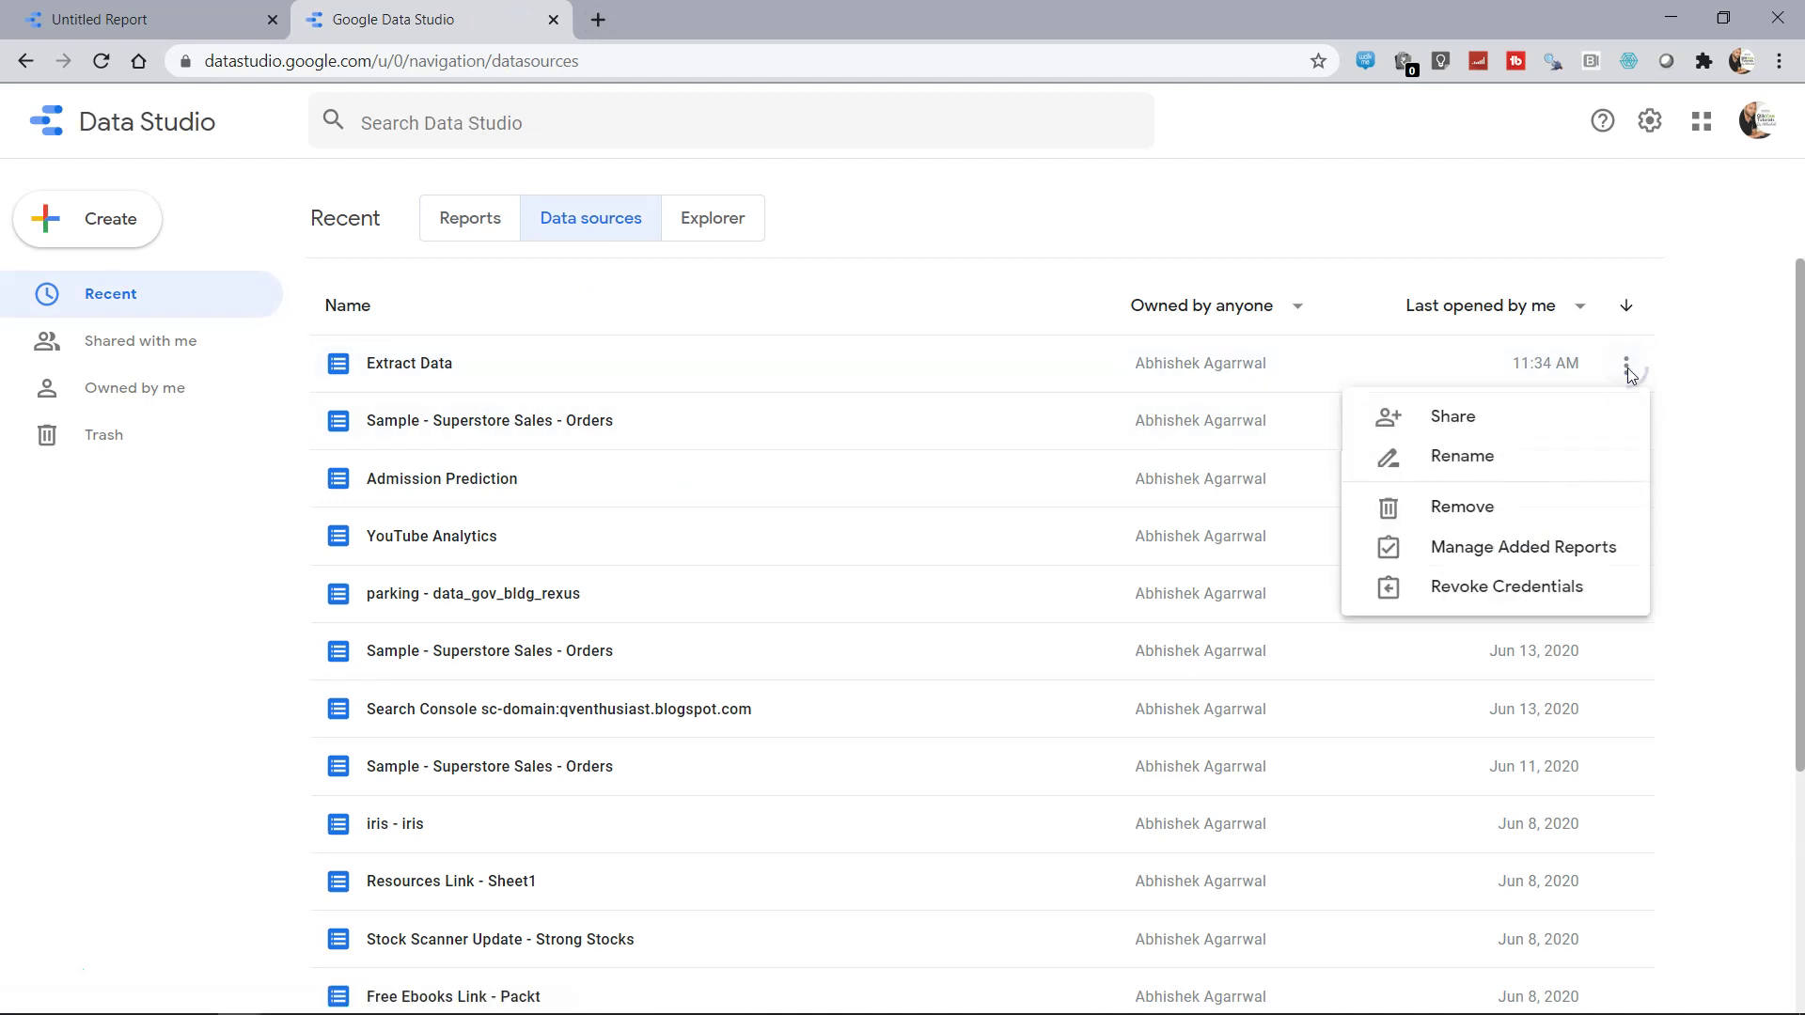
click(1543, 455)
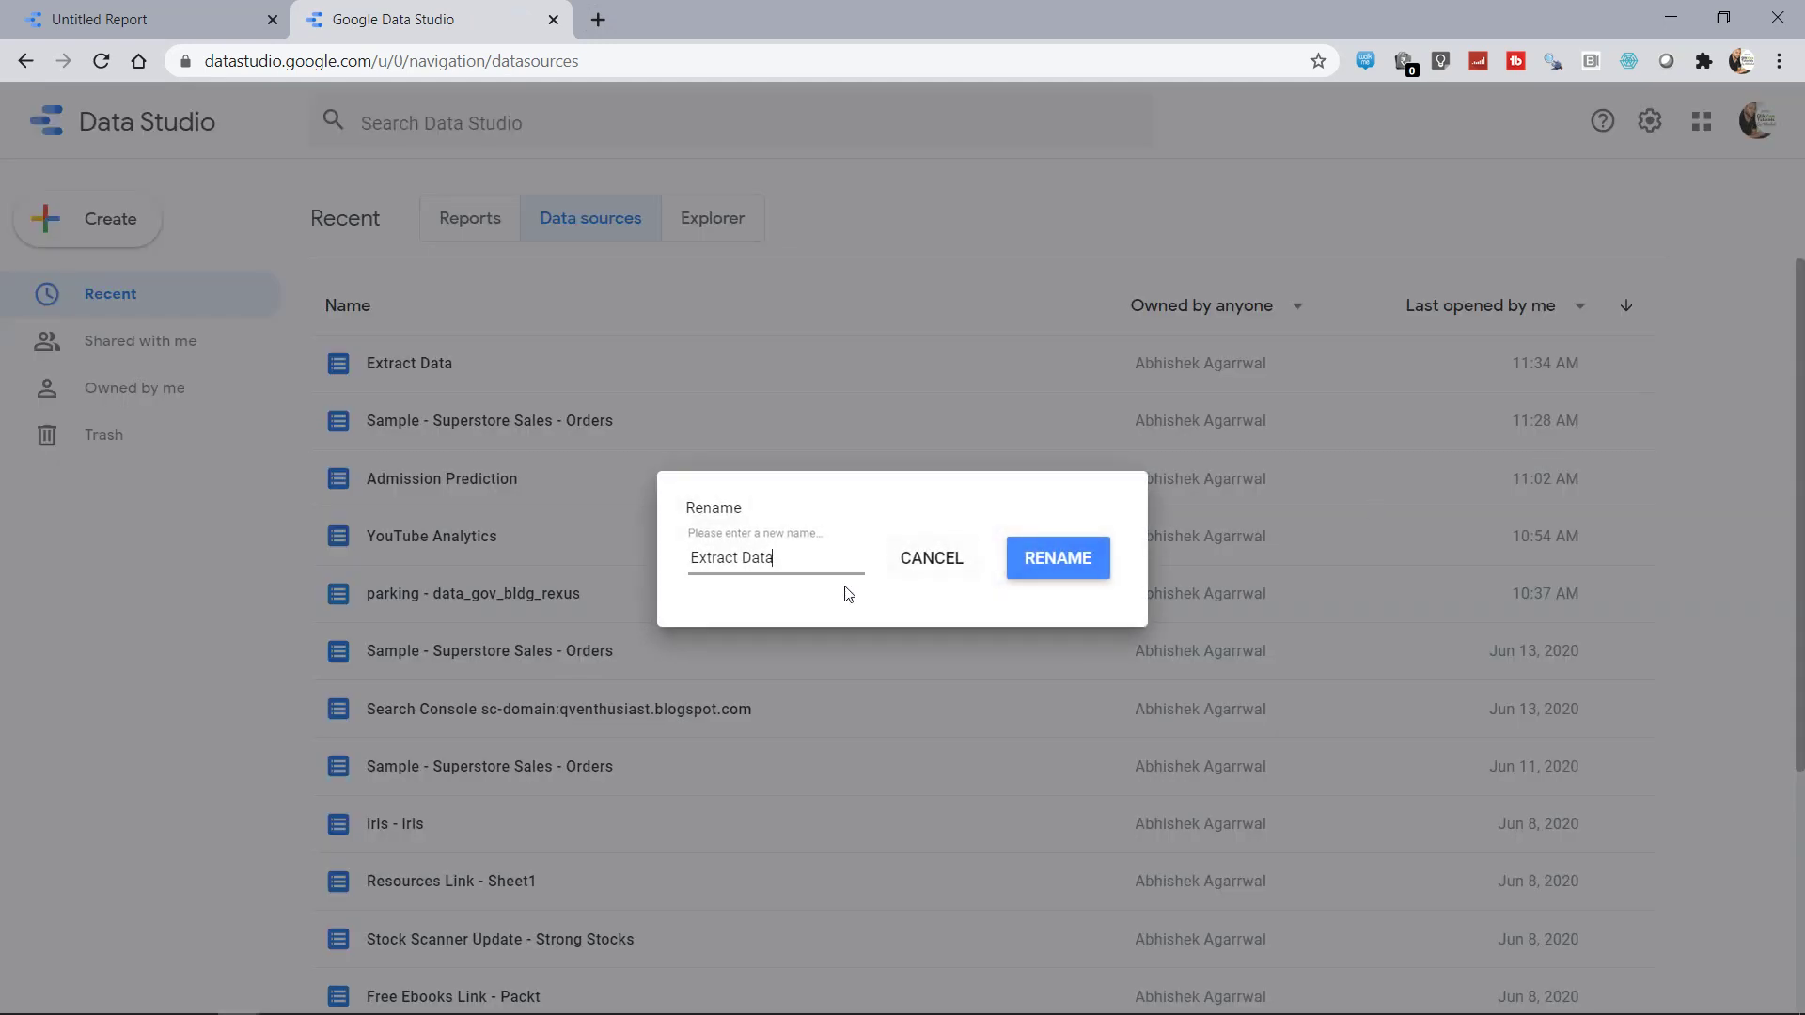
drag(800, 551, 558, 579)
text(Shipping Data)
click(1060, 560)
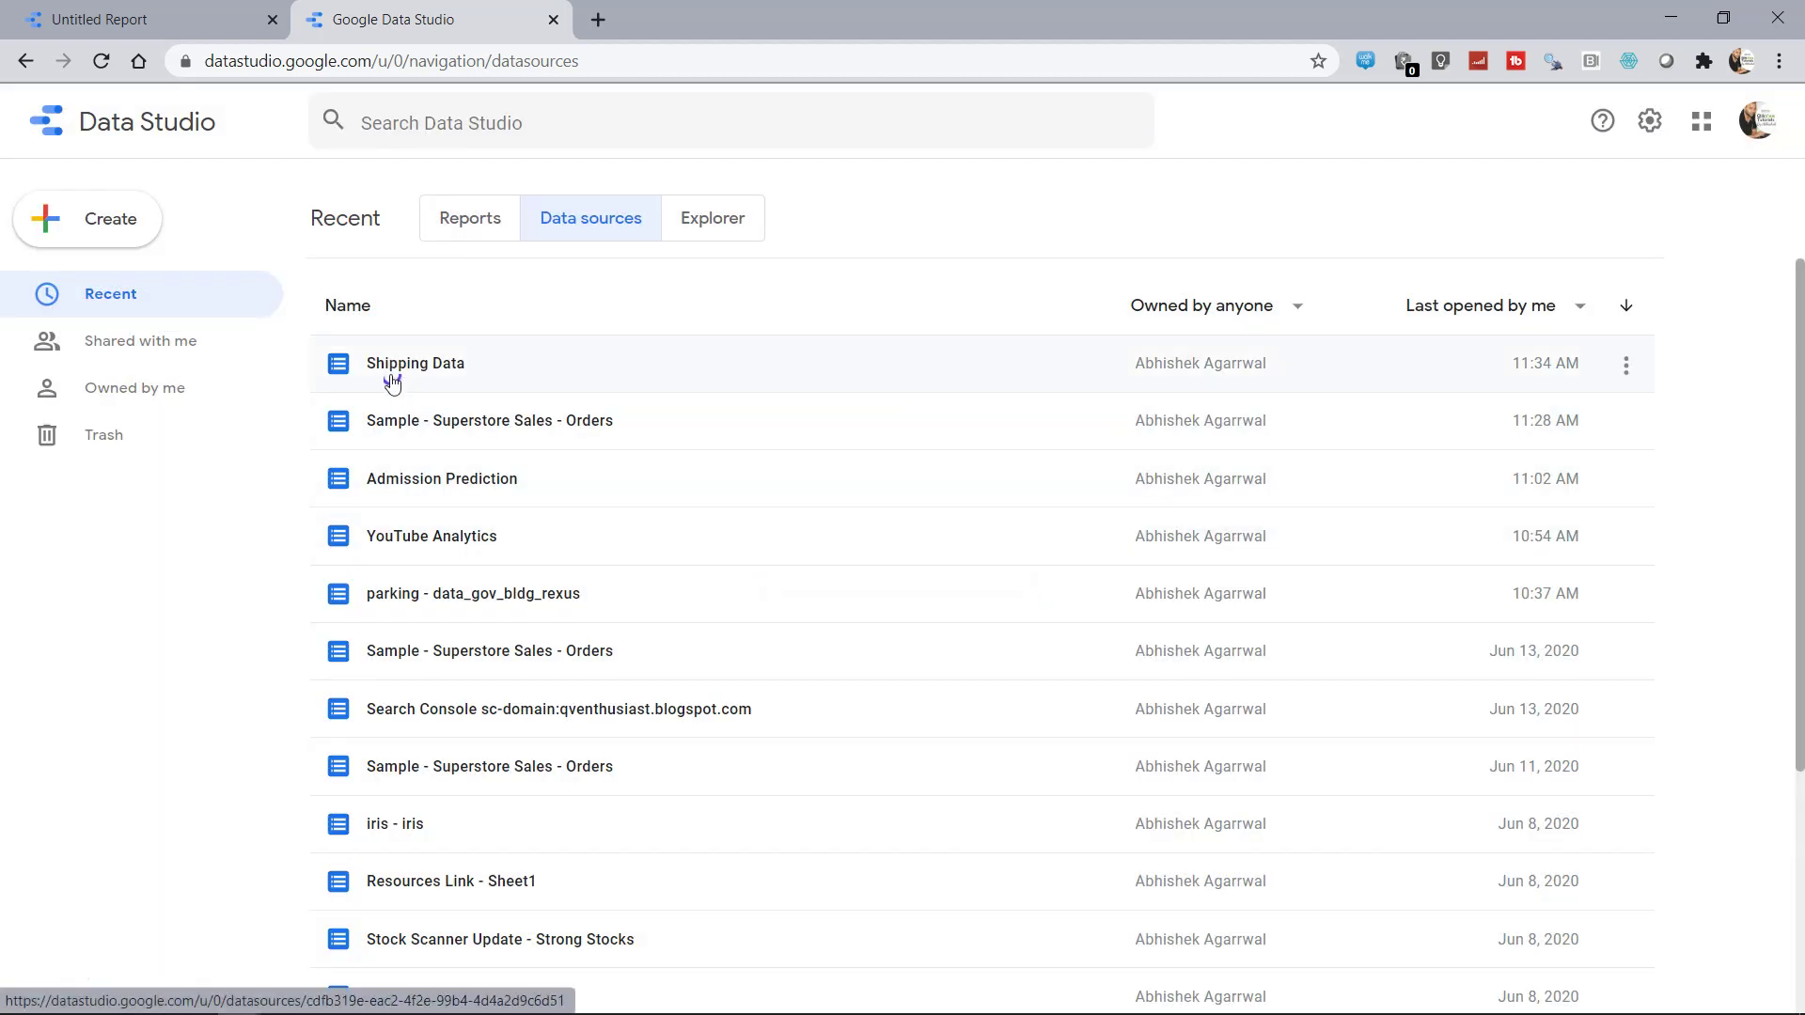
Rename the Shipping Data source again, appending 'Extrac' to the end of its name
click(1626, 367)
click(1502, 453)
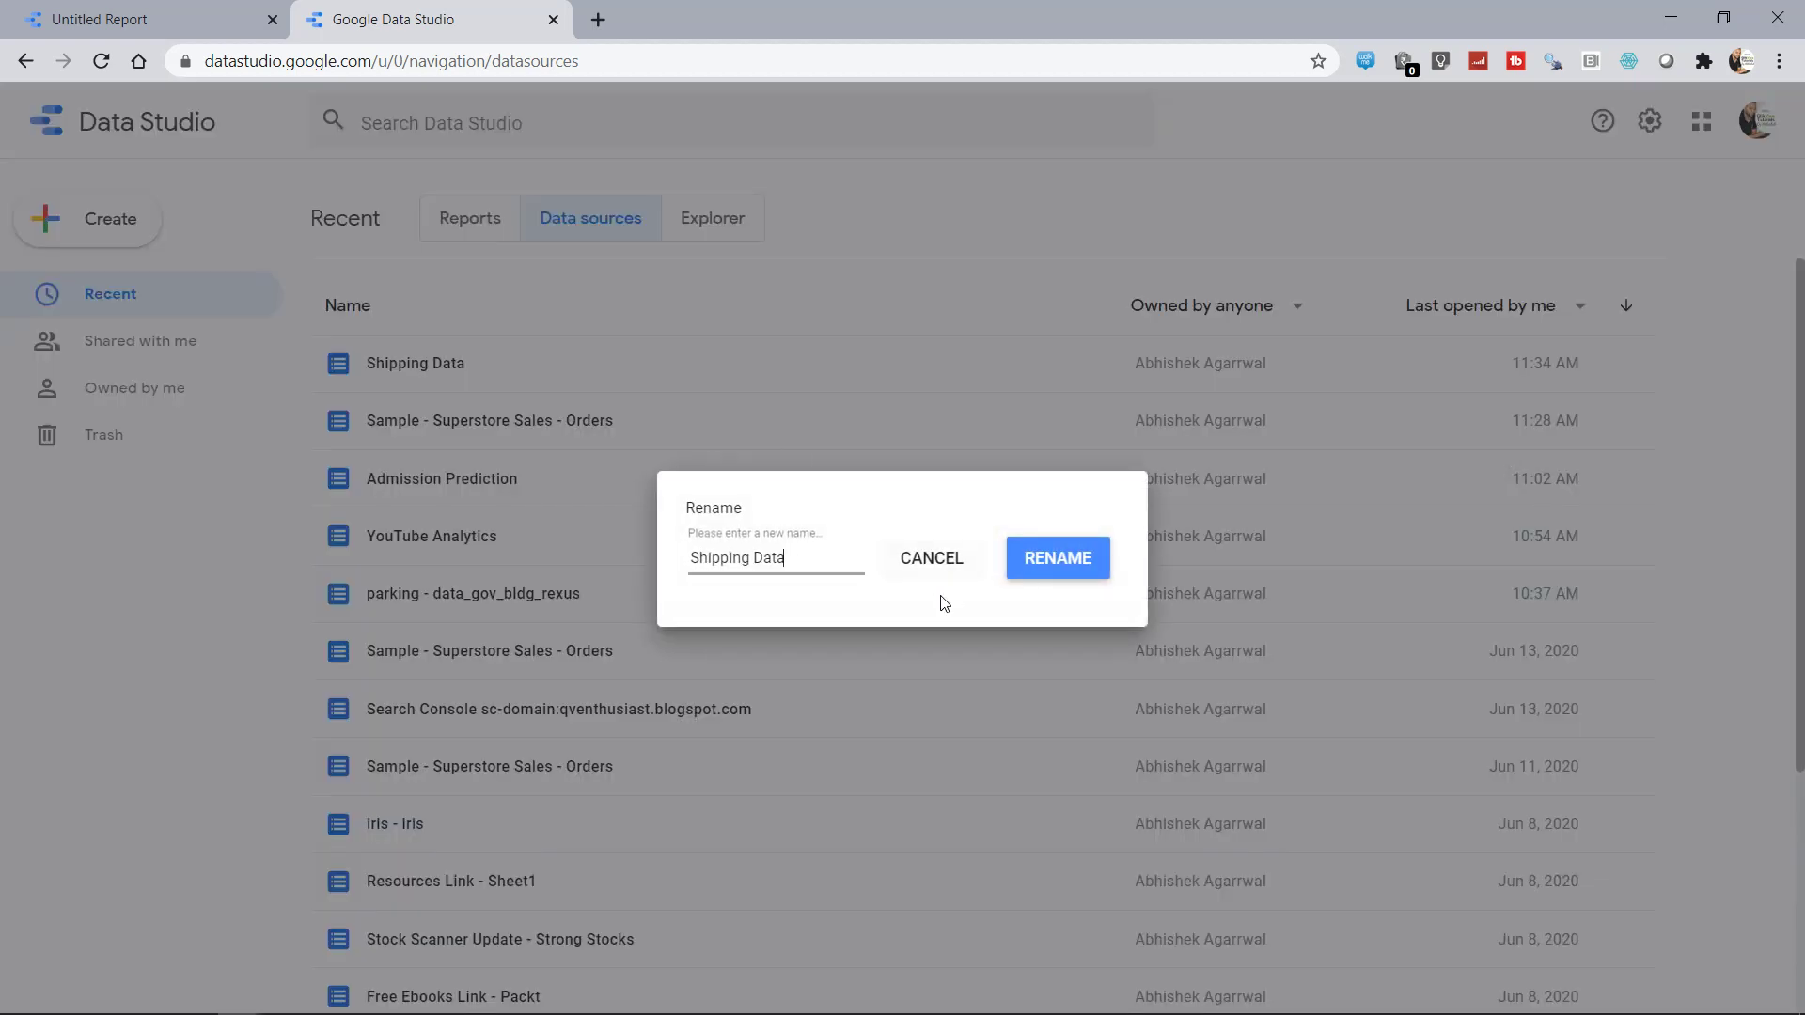
click(811, 562)
text(Extract)
click(1063, 567)
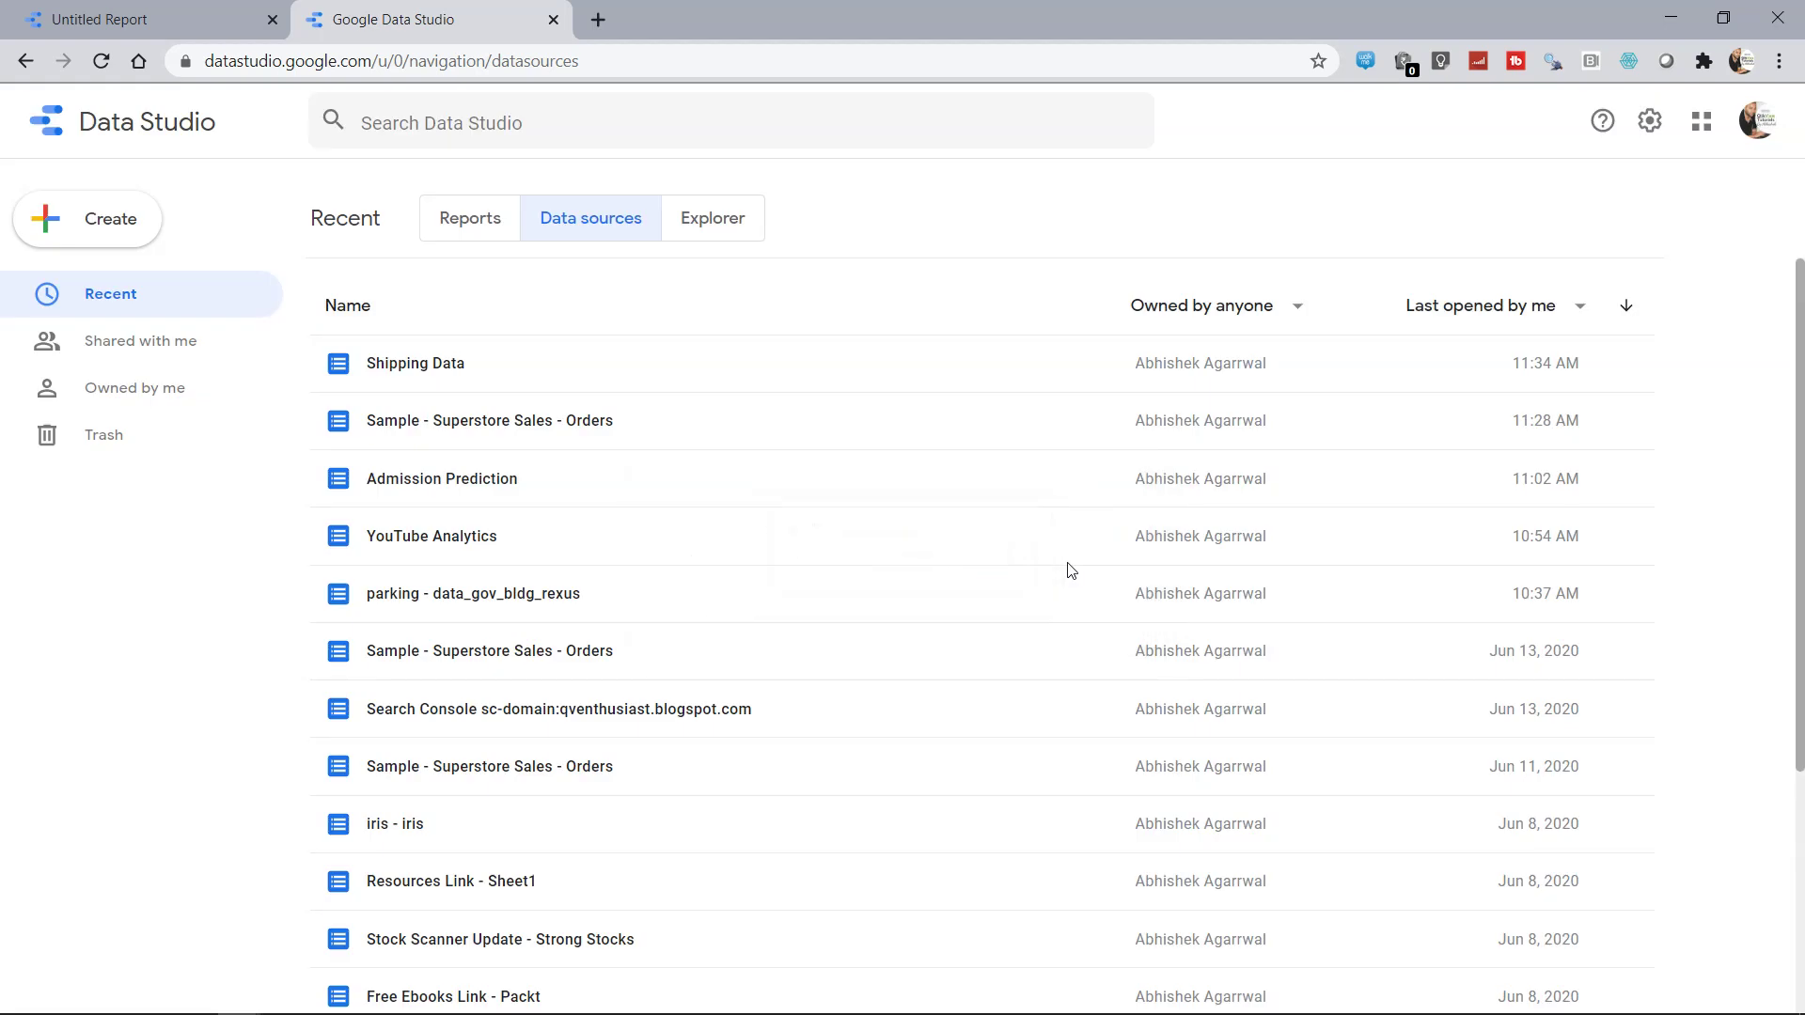
Go back to the Untitled Report tab with the shipping table
click(216, 19)
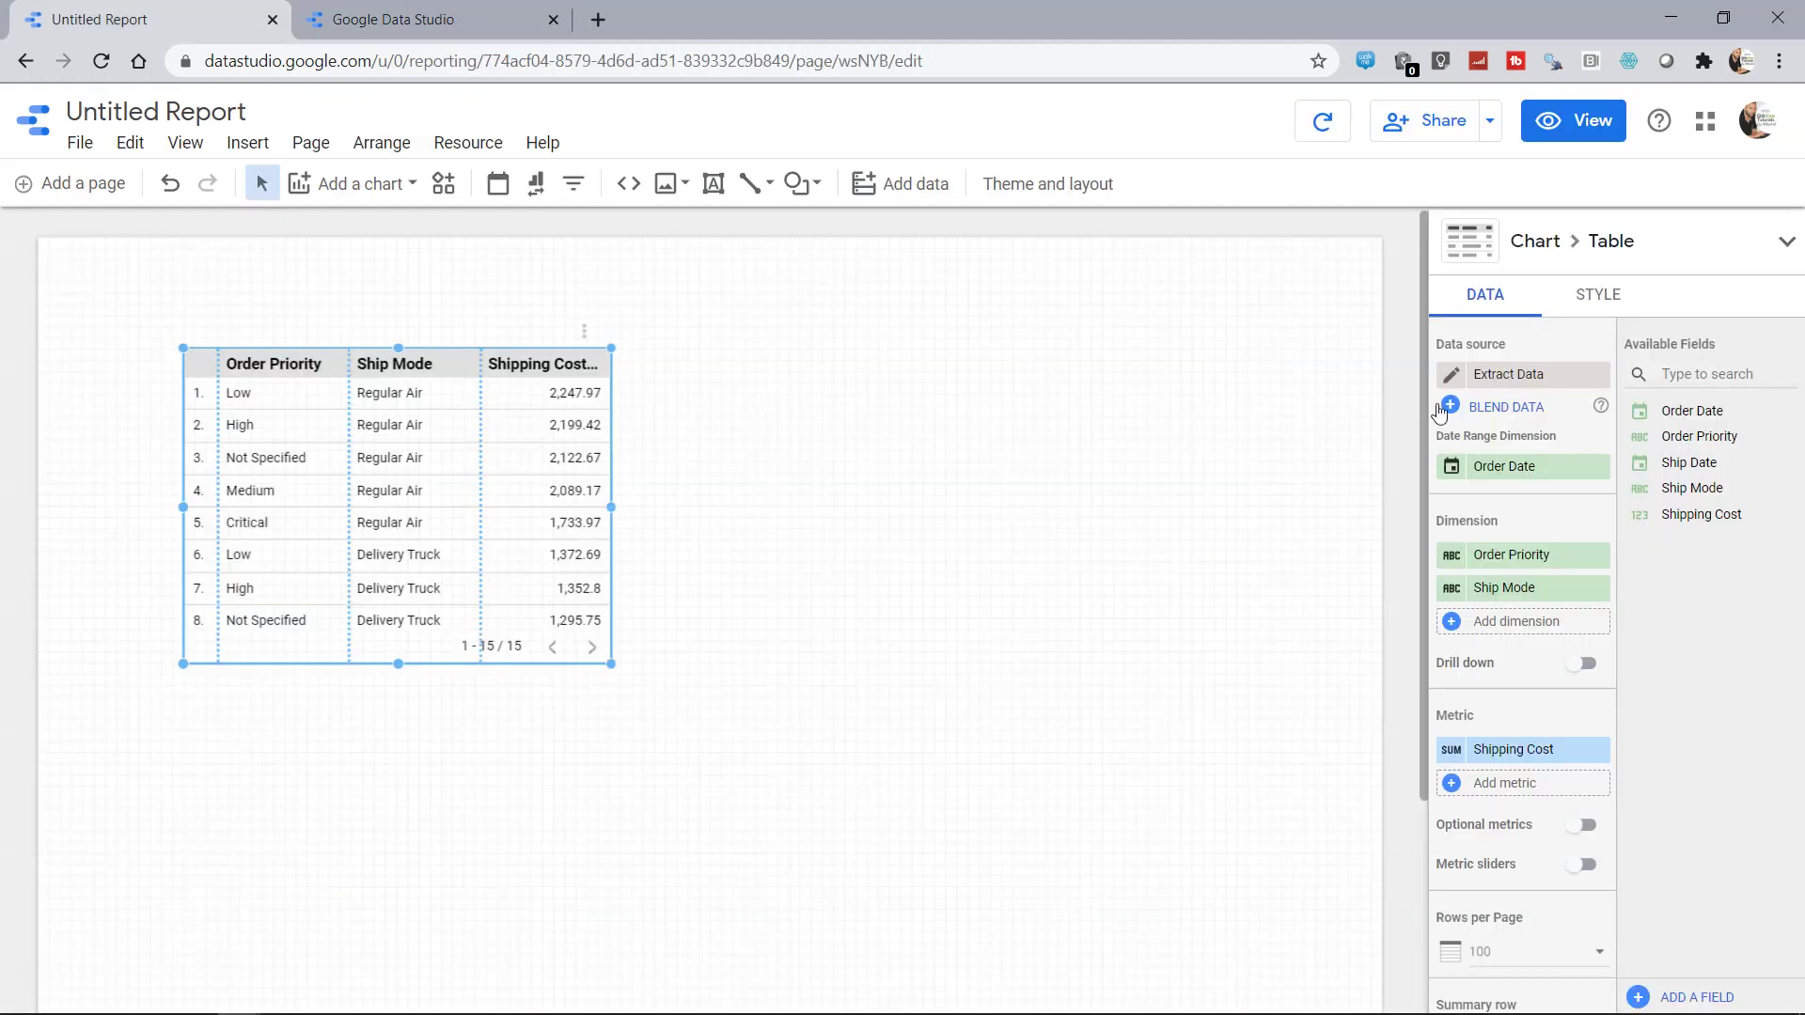